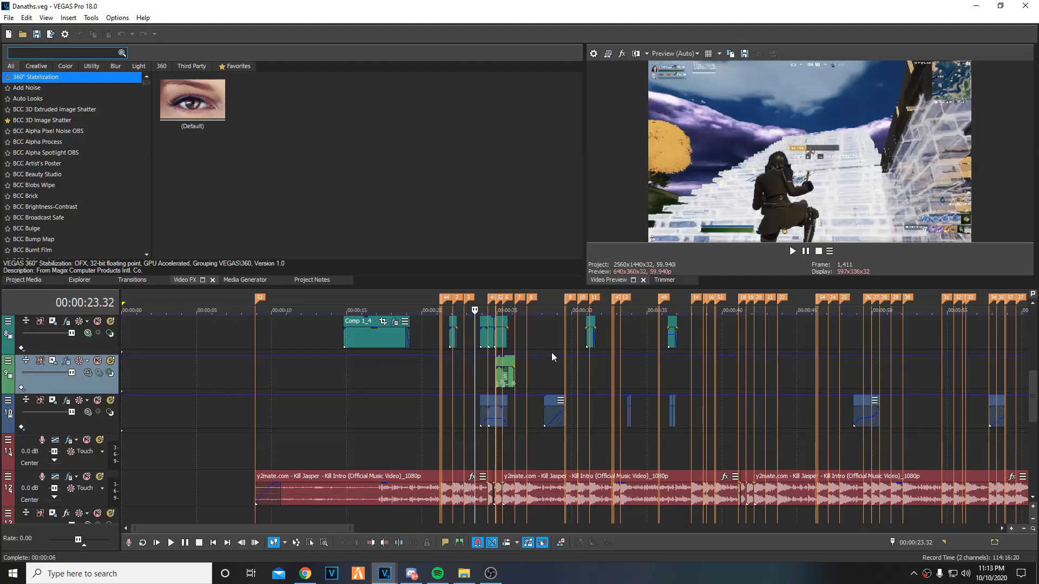
- Examine the Light Leaks and VEGAS Solid Color overlay clips on the timeline around the 23 to 25 second section
click(479, 361)
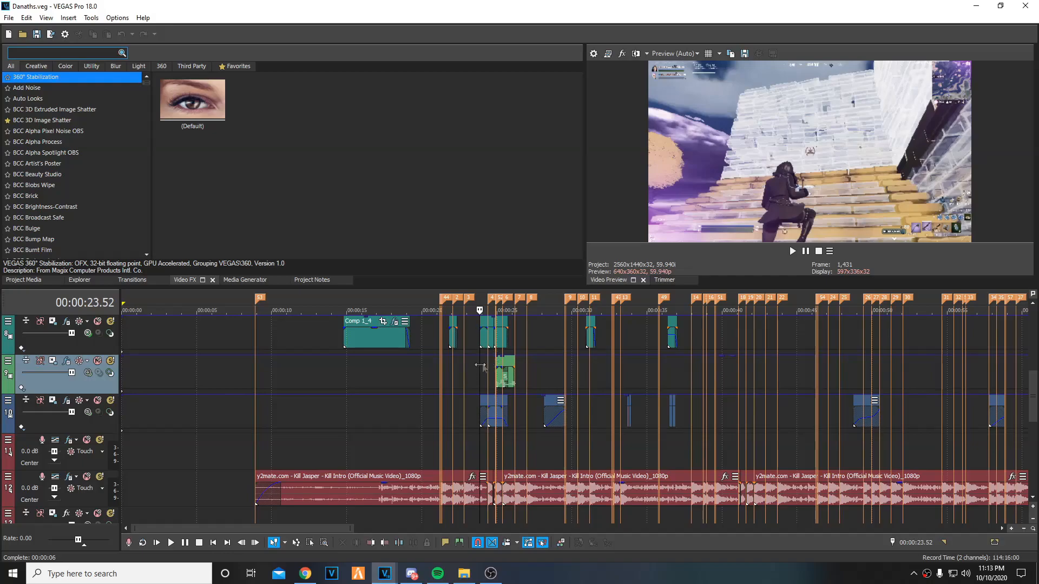
scroll(531, 384, up, 15)
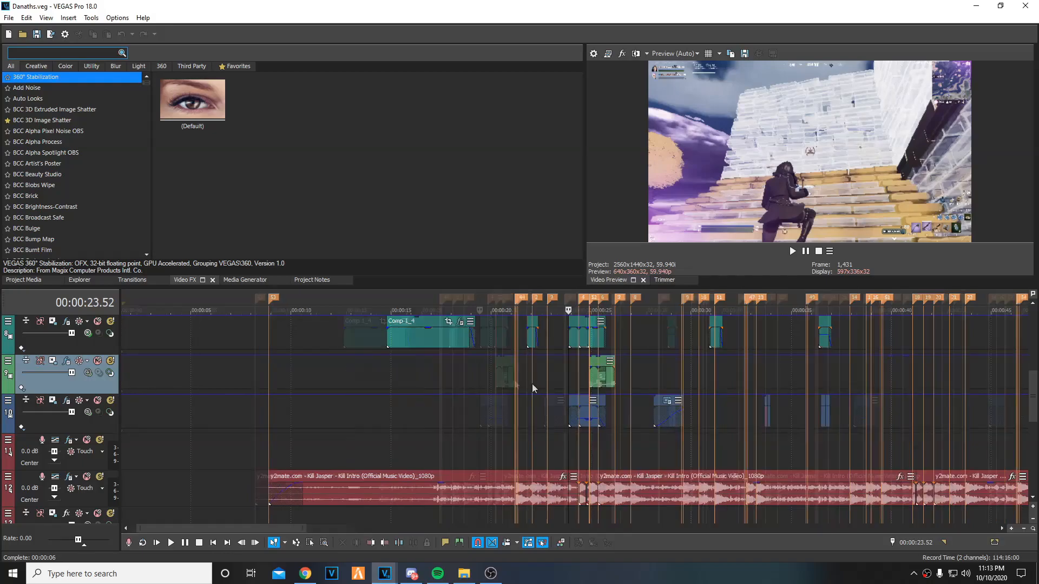
scroll(600, 376, down, 10)
scroll(586, 392, up, 10)
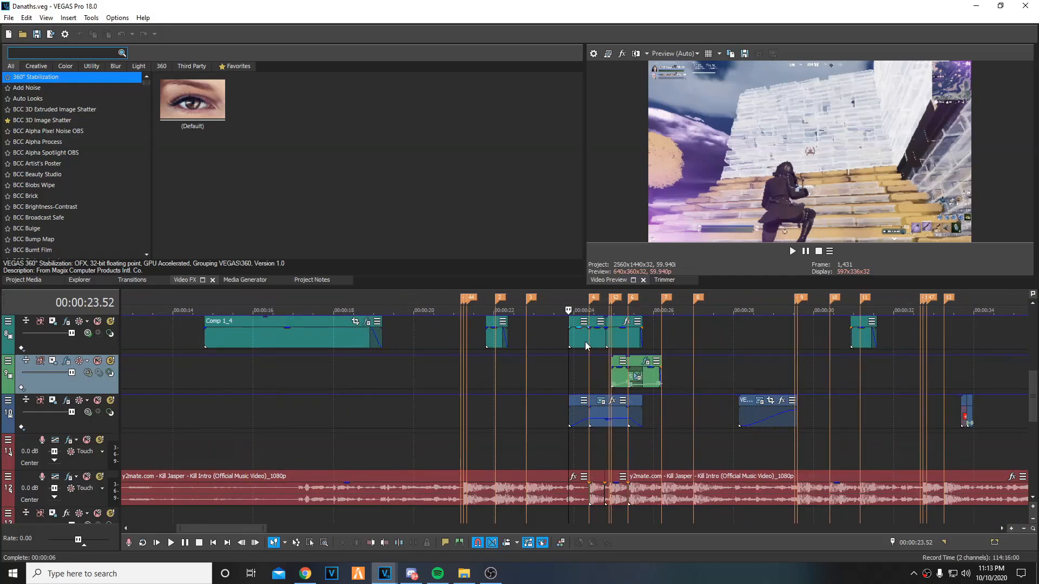
scroll(690, 363, down, 8)
scroll(633, 373, up, 4)
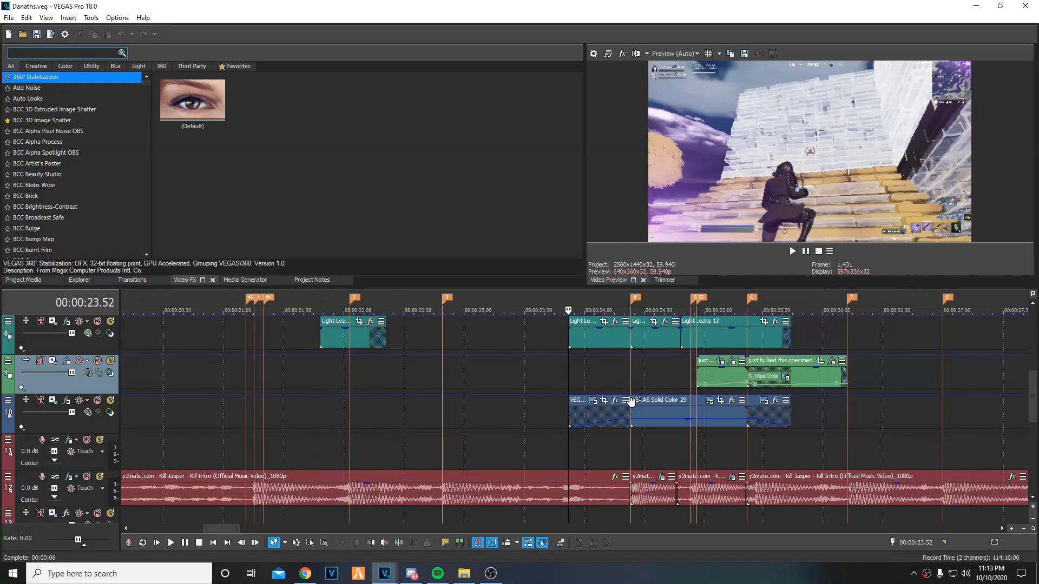
click(587, 378)
click(498, 365)
scroll(635, 394, down, 3)
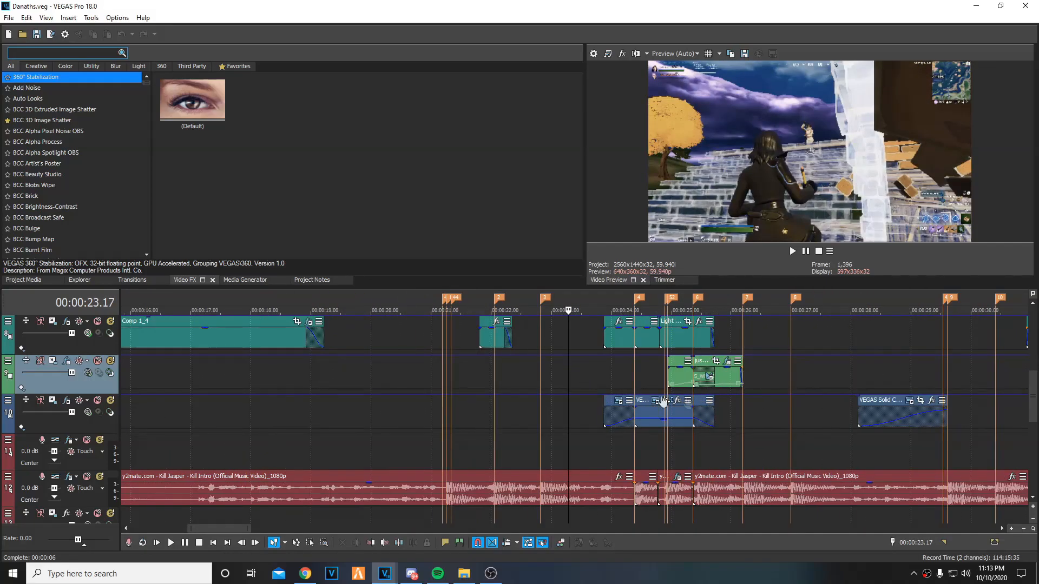
- Review how the gameplay footage lines up with the music beats from marker 2 through marker 6, briefly playing the start
drag(1033, 386, 1034, 422)
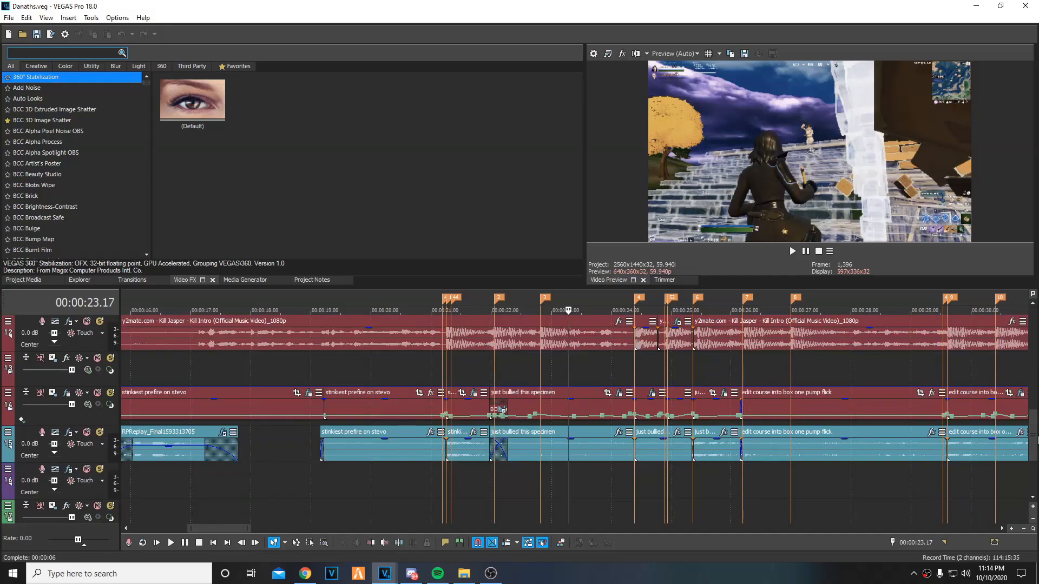
click(538, 372)
click(489, 358)
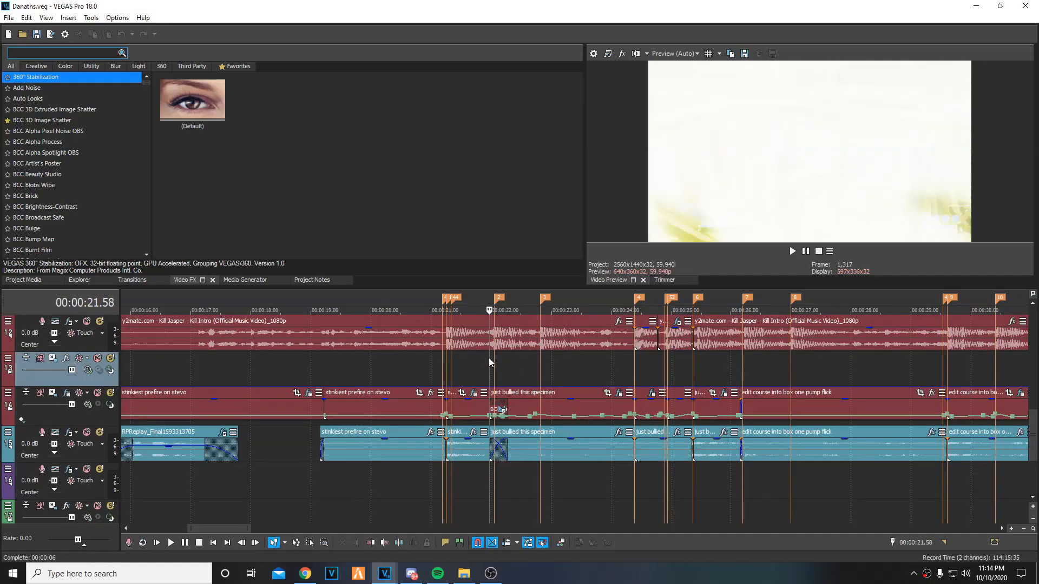
click(509, 348)
key(space)
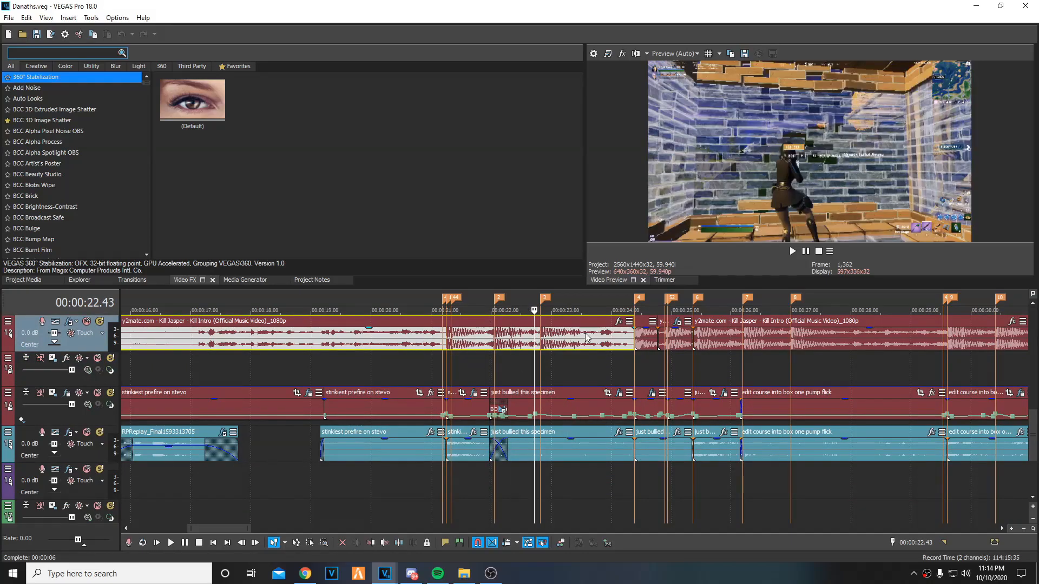
key(space)
click(540, 337)
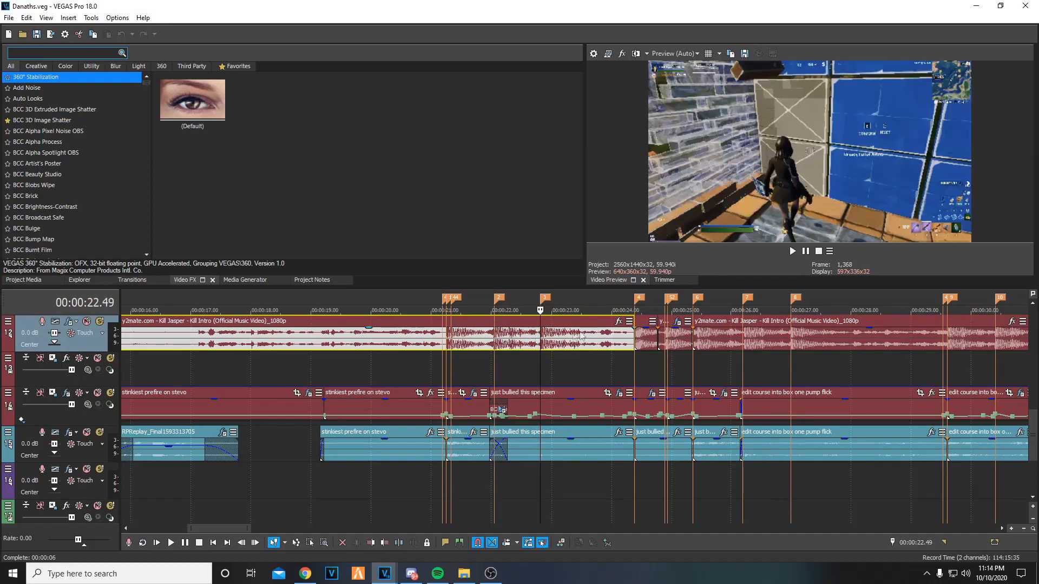
click(641, 342)
click(667, 338)
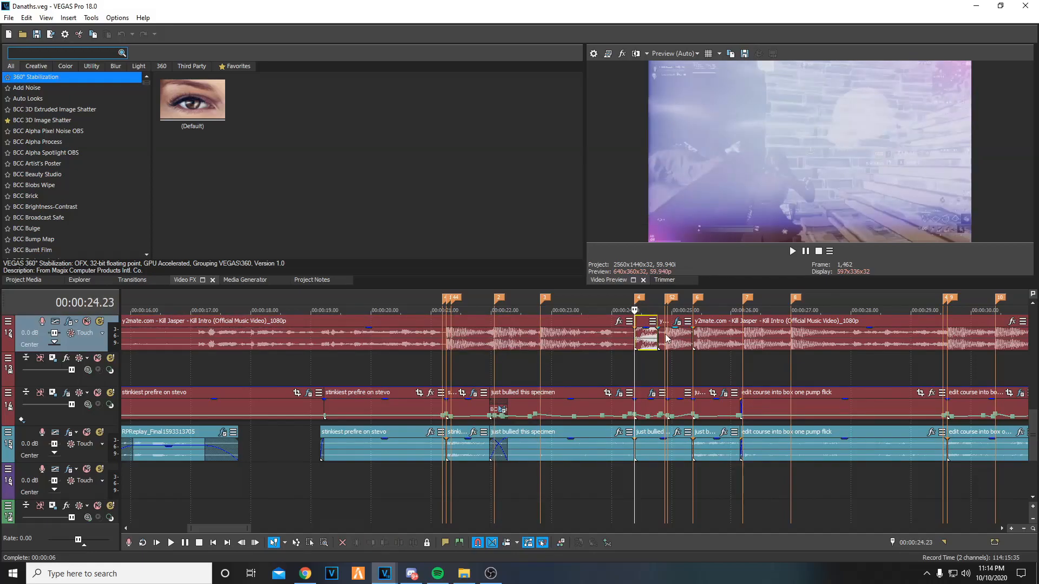
click(694, 340)
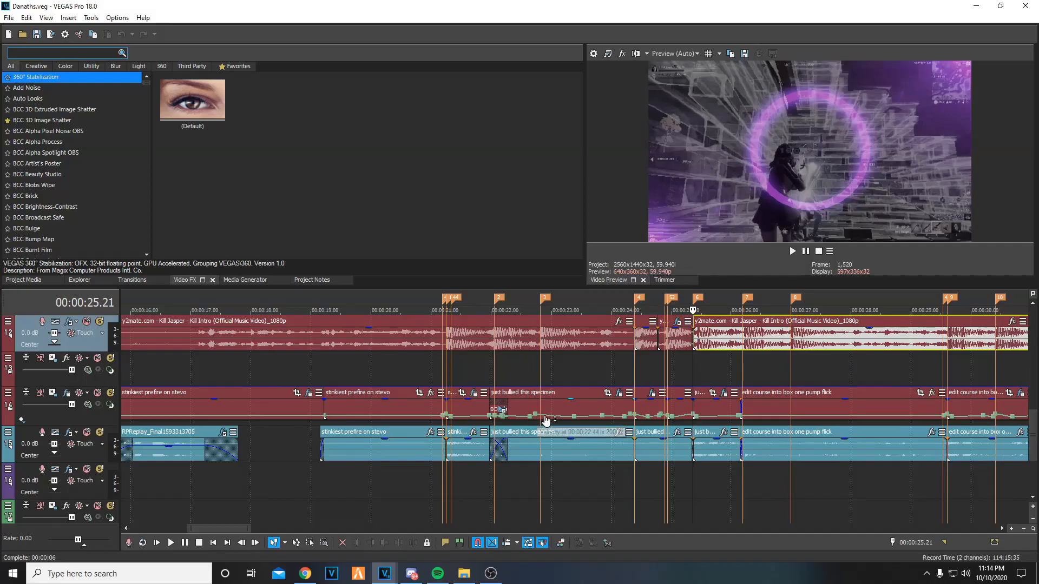
- Examine the velocity envelope points on the "just bullied this specimen" video clip between markers 3 and 4
drag(475, 363, 610, 383)
click(589, 376)
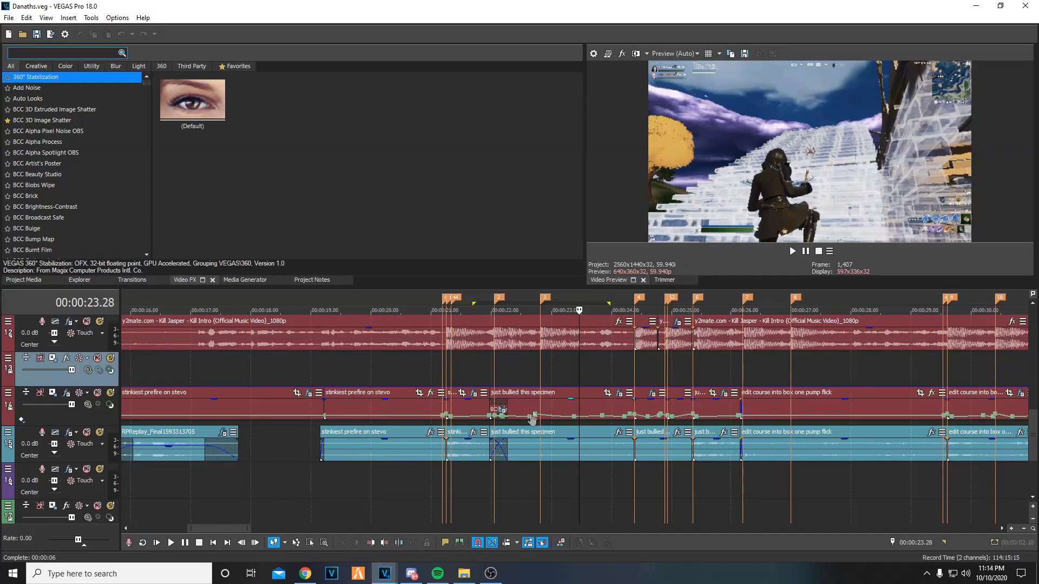
scroll(538, 405, up, 5)
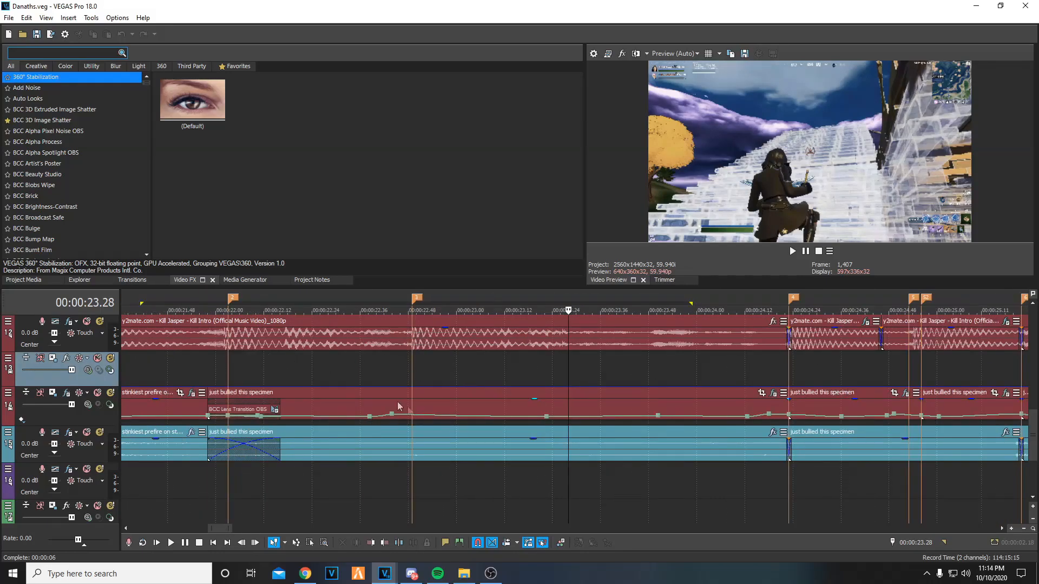
mouse_move(394, 420)
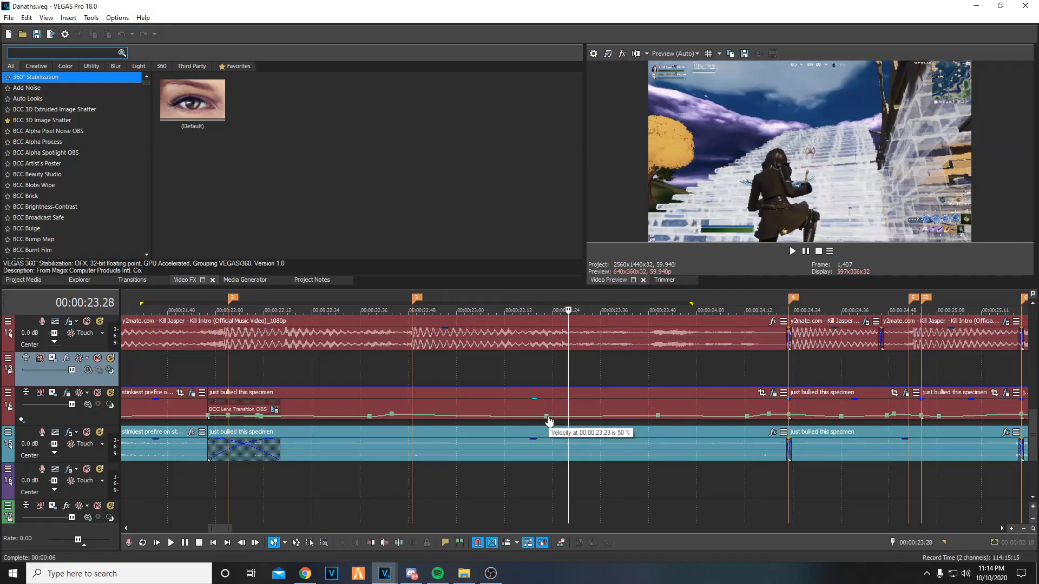
scroll(541, 425, down, 3)
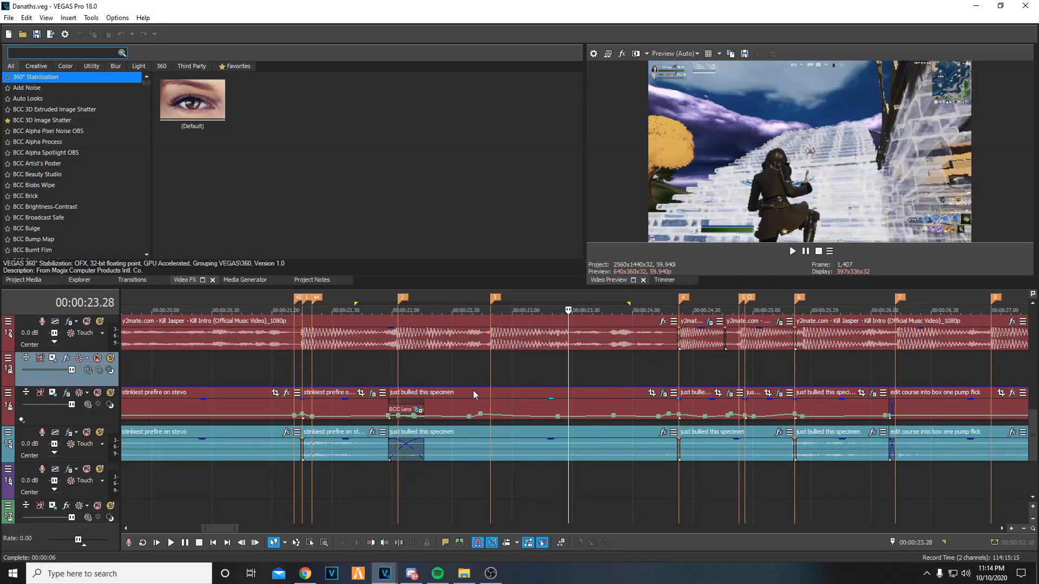
- Scrub through the frames just before marker 3 to examine the shot in the "just bullied this specimen" clip
drag(465, 372, 492, 376)
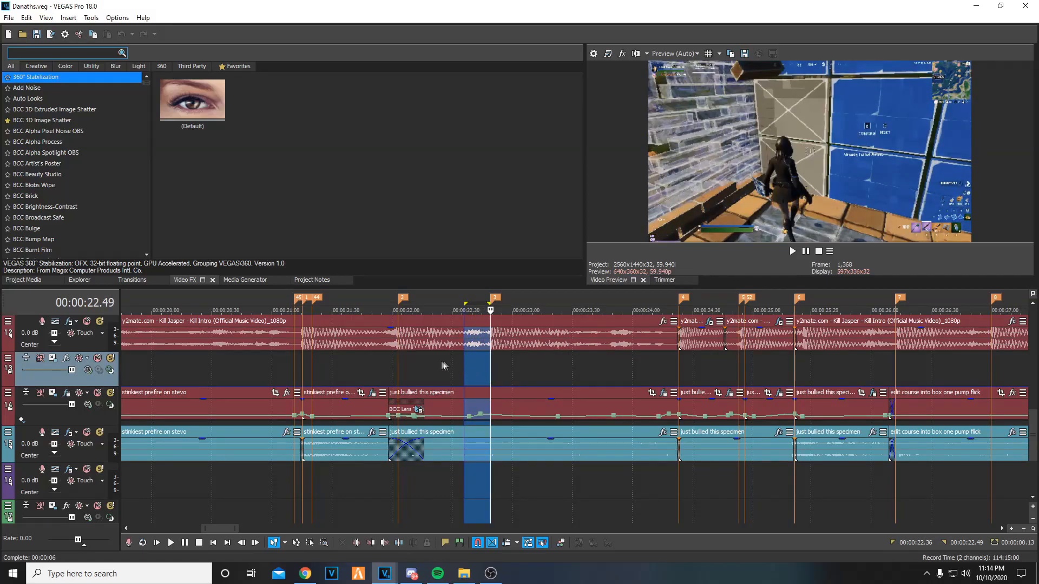
click(441, 365)
click(462, 362)
click(466, 362)
click(472, 361)
click(482, 361)
click(478, 363)
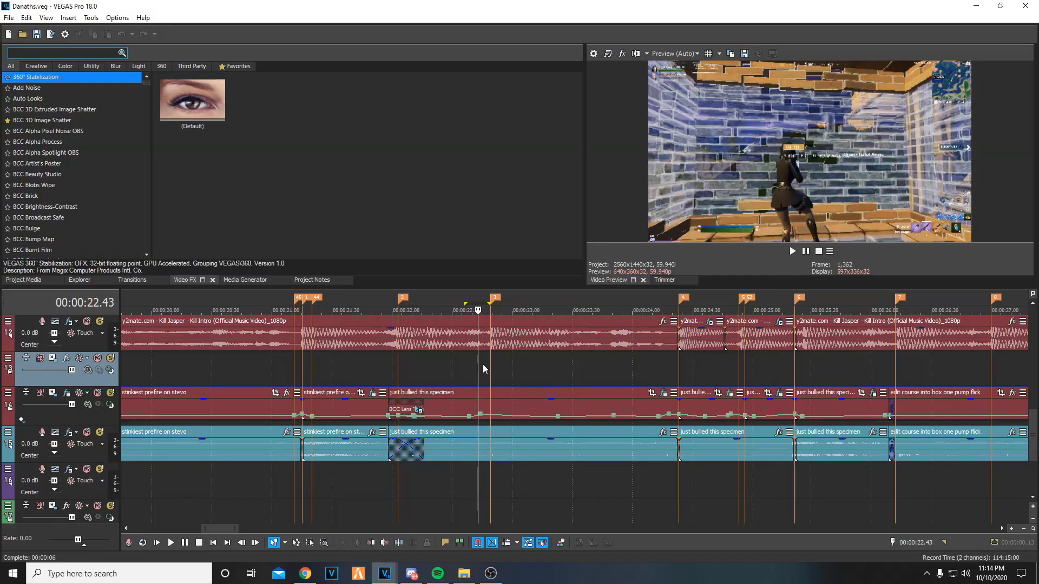
double_click(483, 366)
click(479, 362)
click(481, 363)
click(479, 364)
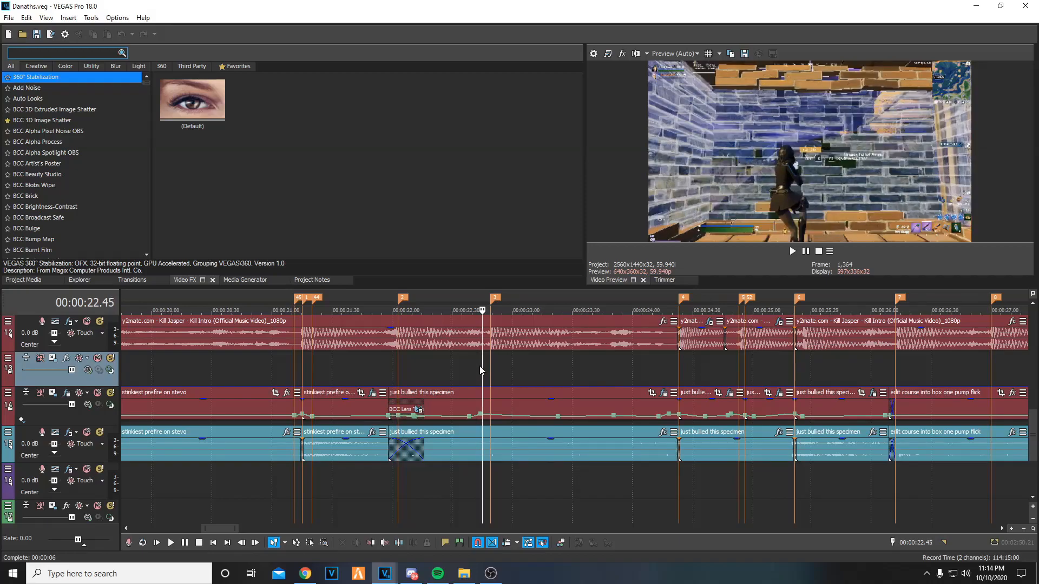
- Inspect the velocity values of the envelope points on either side of marker 3 in the "just bullied this specimen" clip
scroll(487, 368, up, 4)
scroll(504, 372, down, 4)
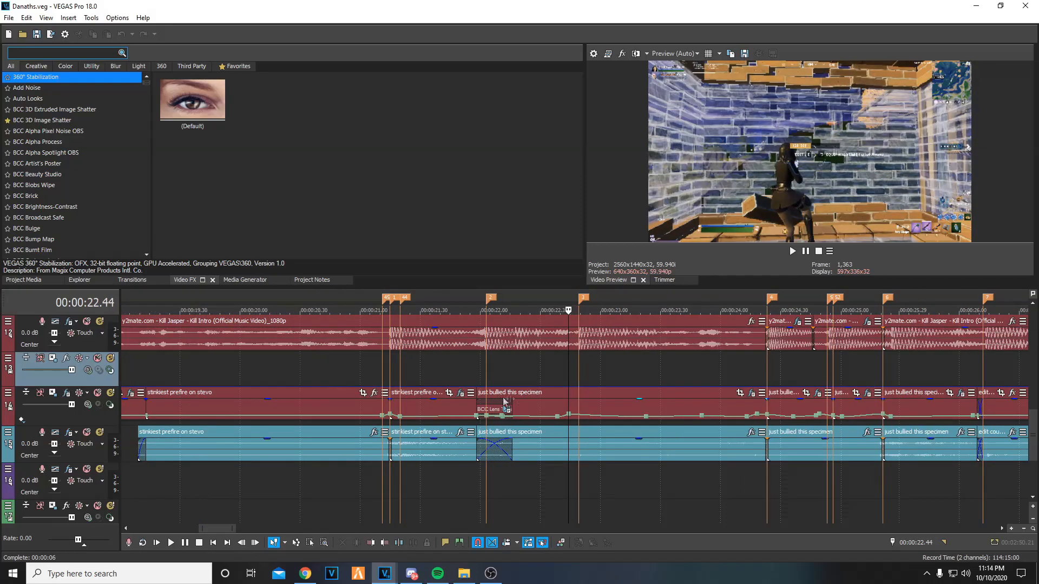
scroll(599, 372, up, 3)
click(588, 359)
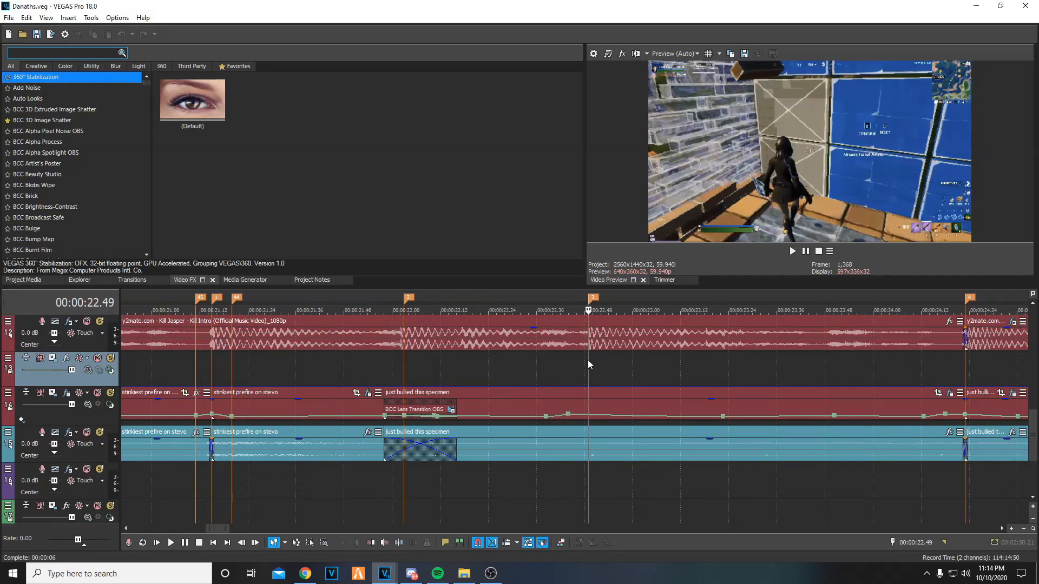
scroll(579, 374, down, 3)
scroll(569, 390, up, 2)
scroll(567, 390, up, 2)
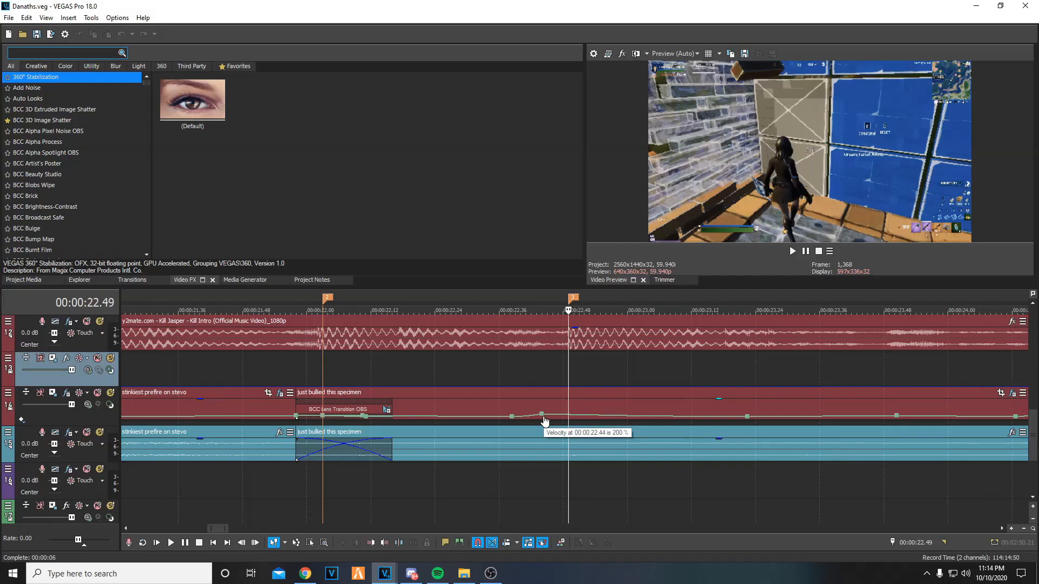
mouse_move(512, 418)
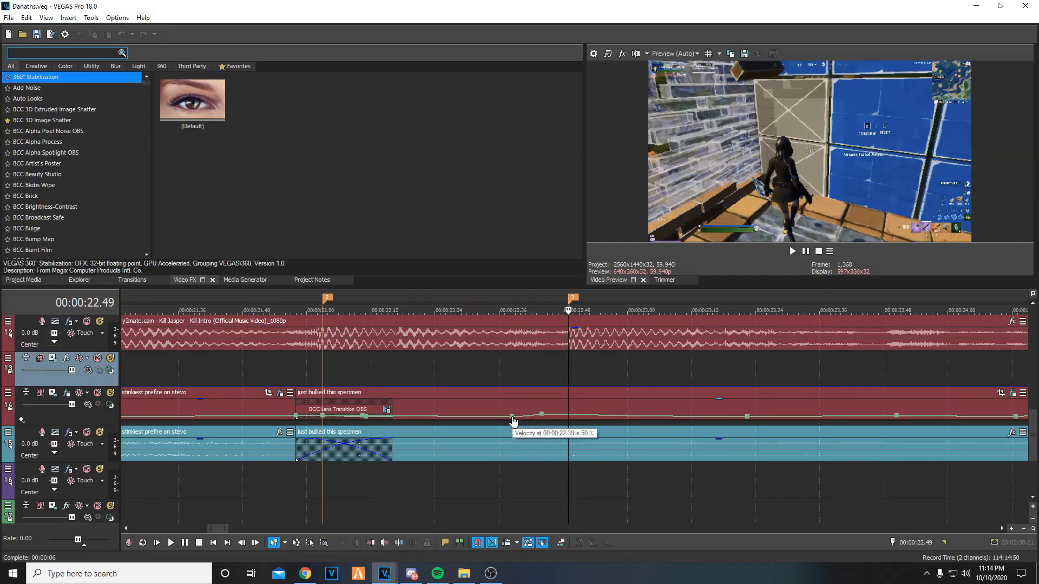
mouse_move(748, 419)
mouse_move(897, 419)
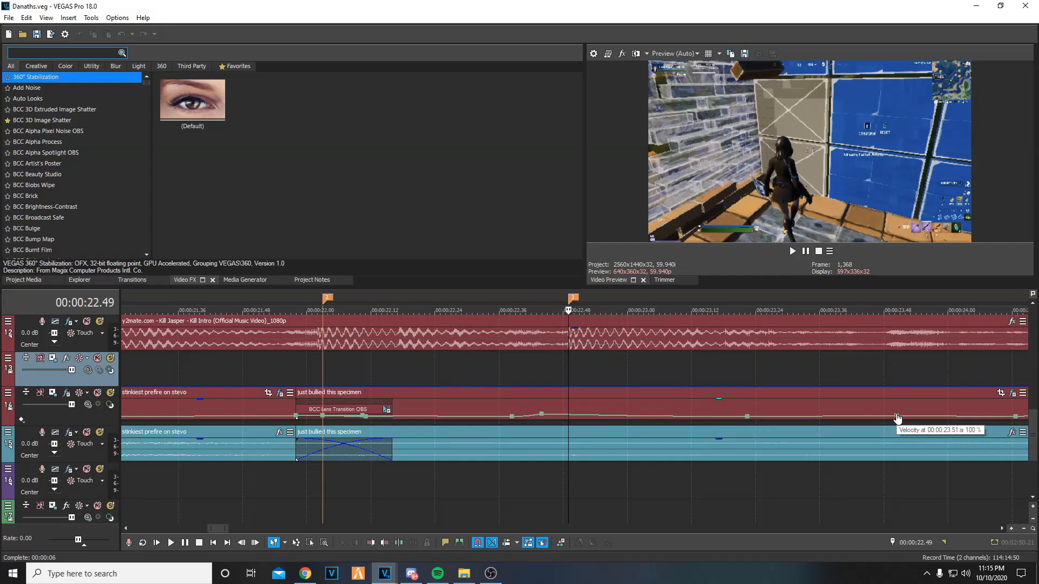
scroll(899, 418, down, 1)
scroll(897, 419, down, 1)
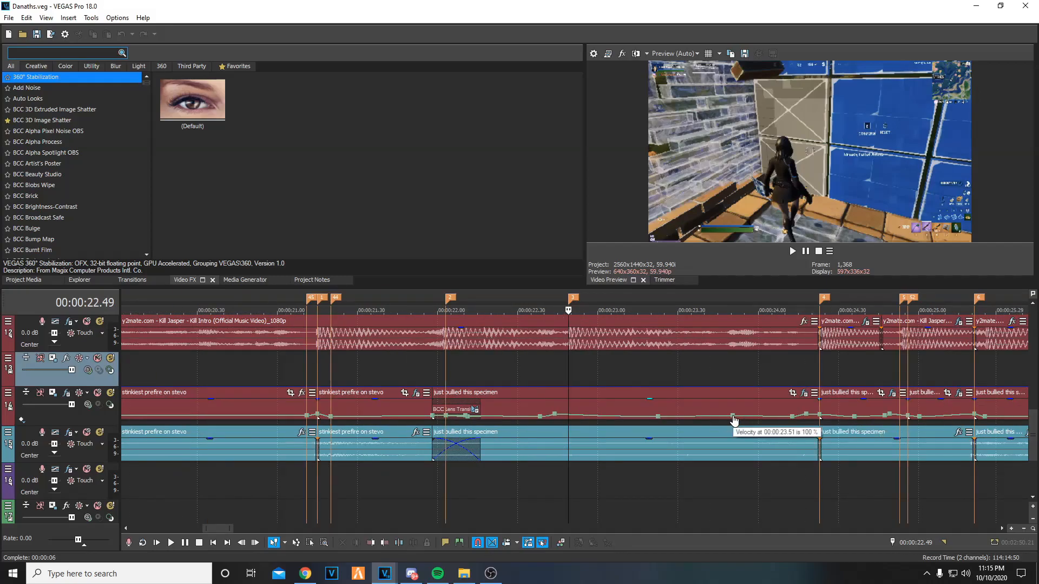
mouse_move(794, 420)
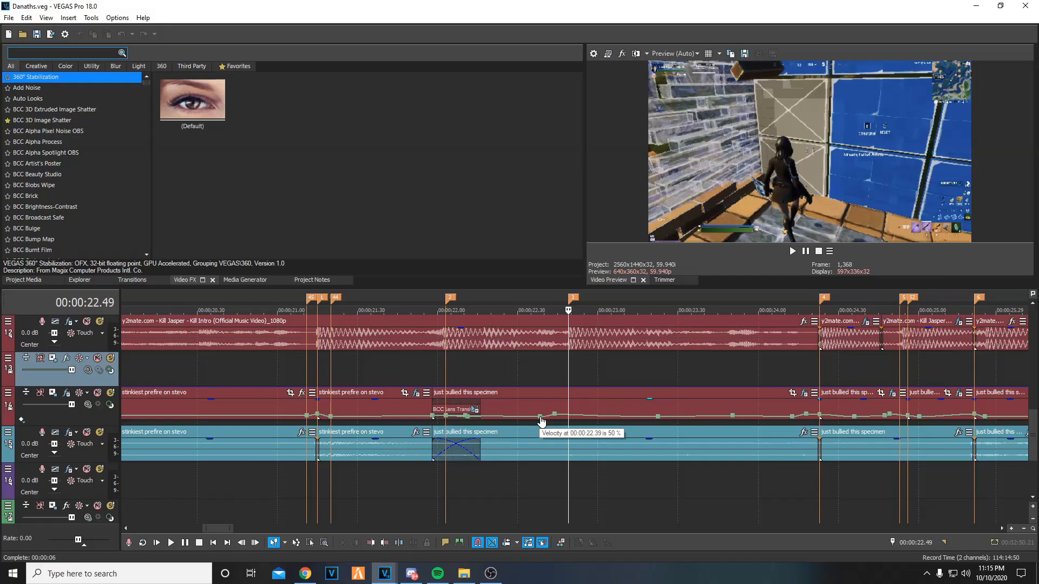
mouse_move(659, 422)
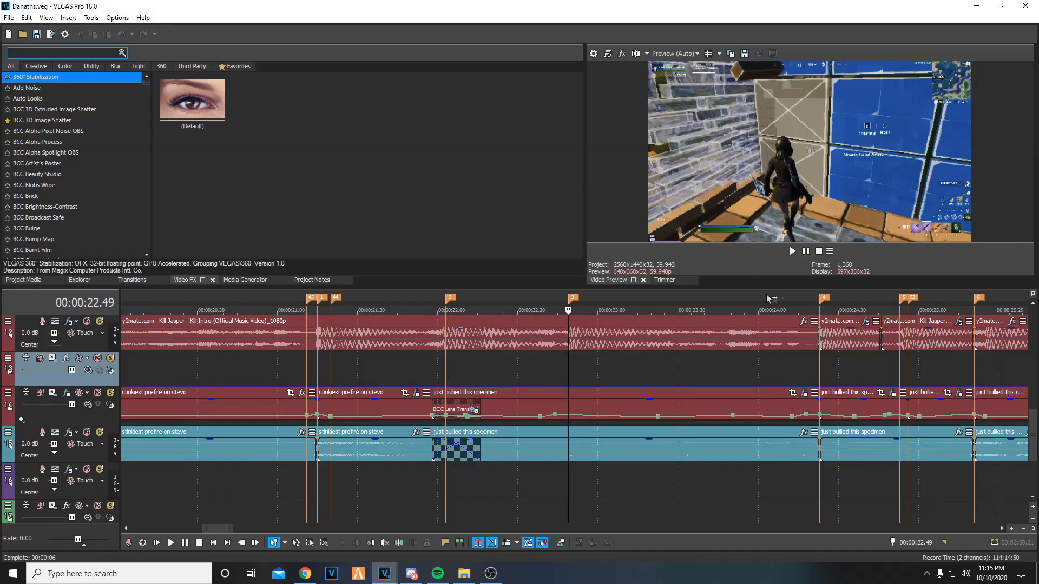
- Scrub the footage between markers 4 and 6 to examine how the shots match the music beats
scroll(671, 391, down, 3)
click(628, 363)
click(635, 363)
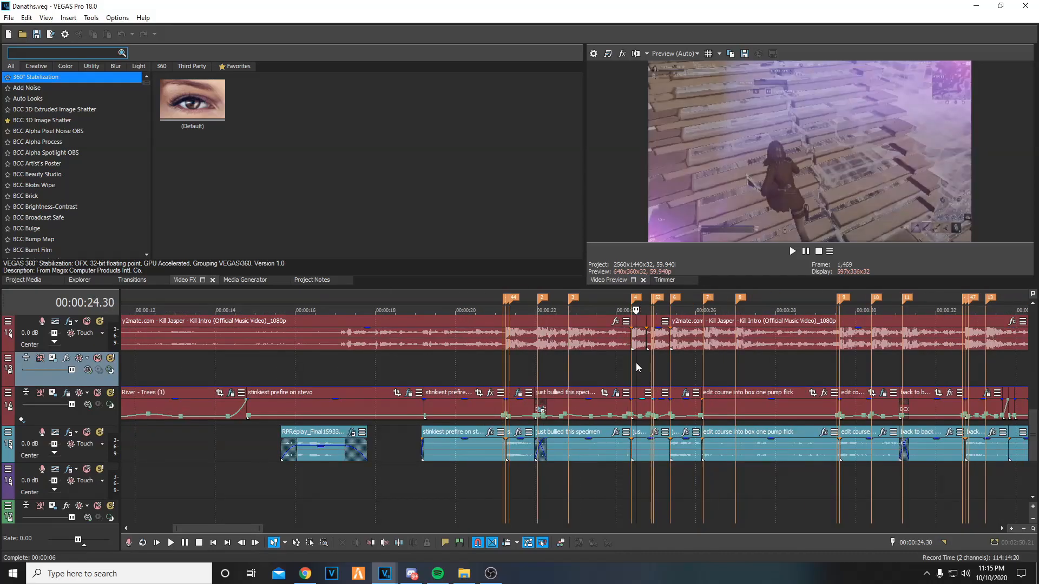
click(652, 361)
click(660, 363)
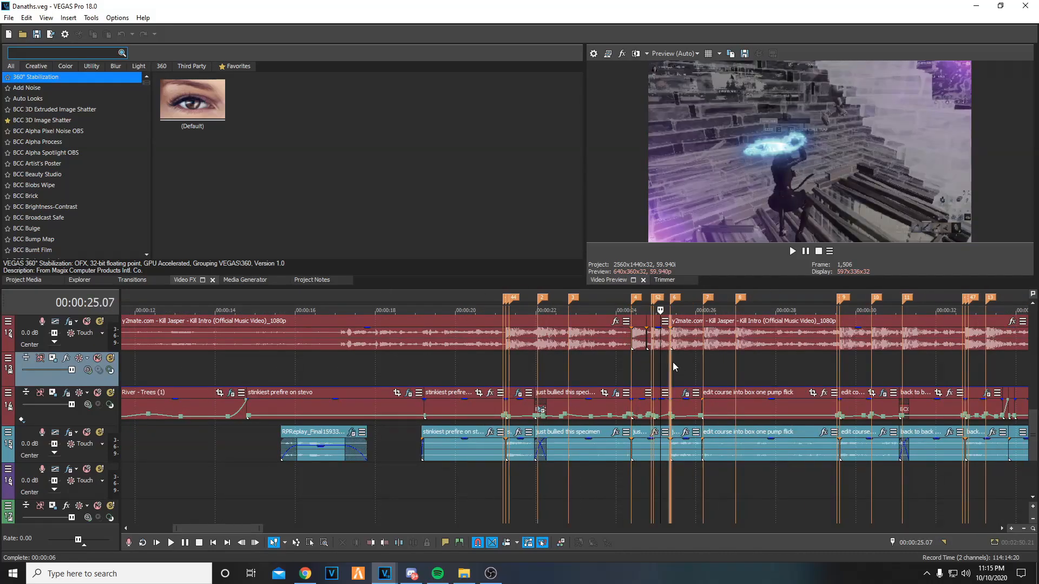
click(671, 362)
click(682, 360)
click(669, 362)
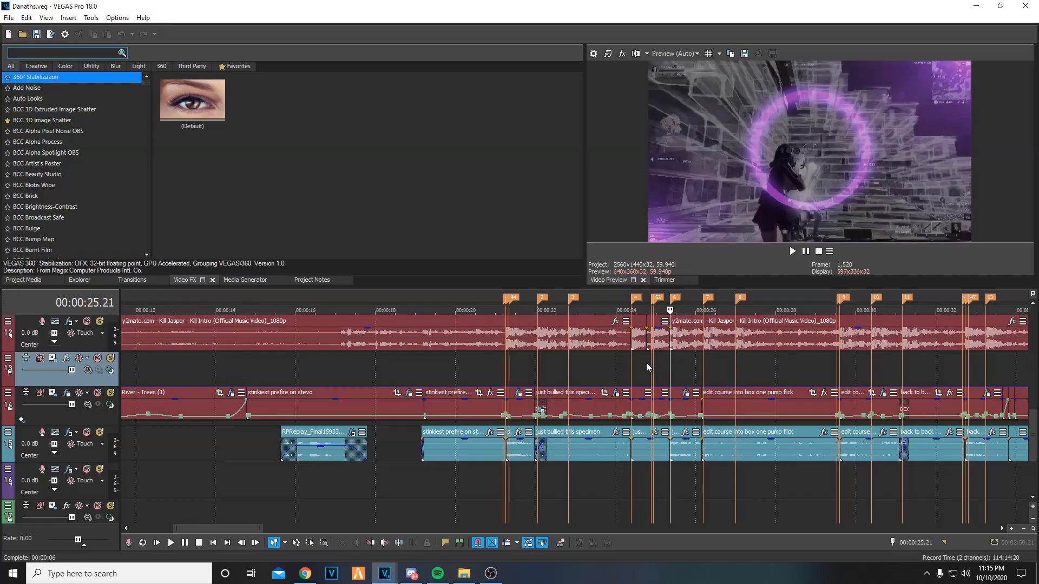
click(646, 363)
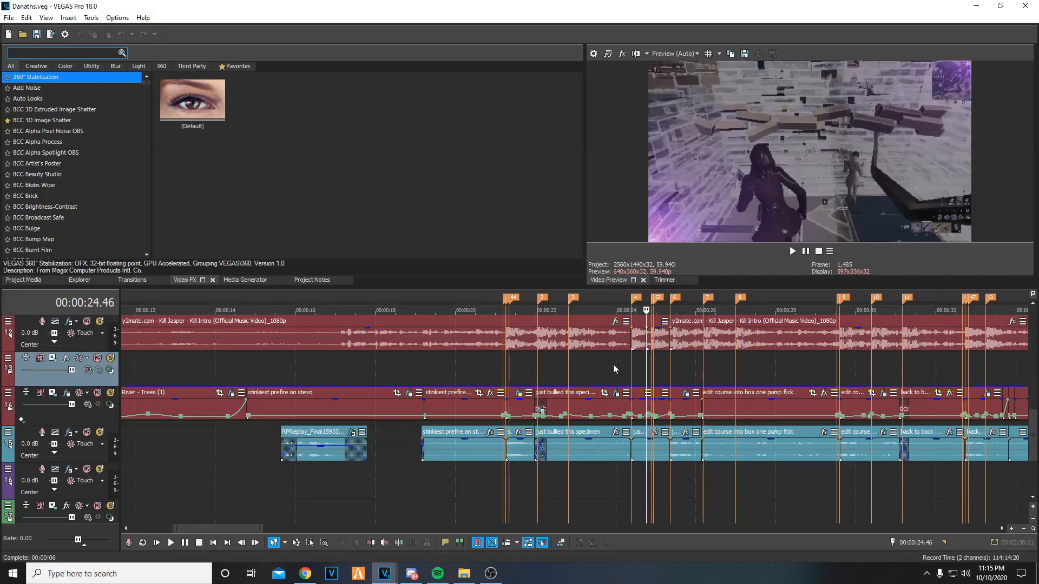
- Examine the Purple Burn, Light Leaks, Shock Wave and duplicated gameplay clips layered above the music between markers 4 and 7
scroll(613, 365, up, 1)
scroll(612, 365, up, 1)
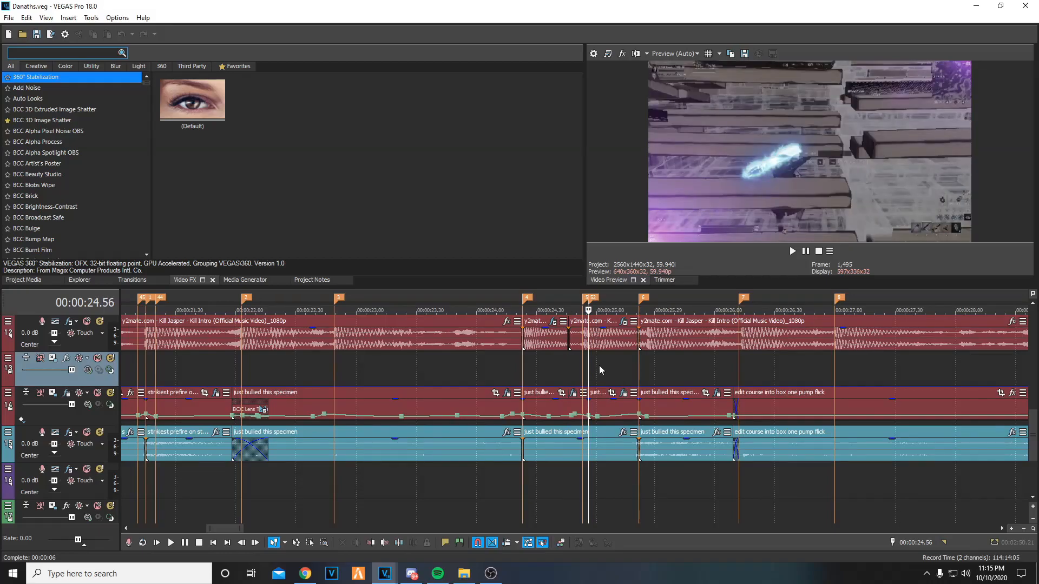
scroll(628, 373, up, 2)
drag(1033, 434, 1031, 344)
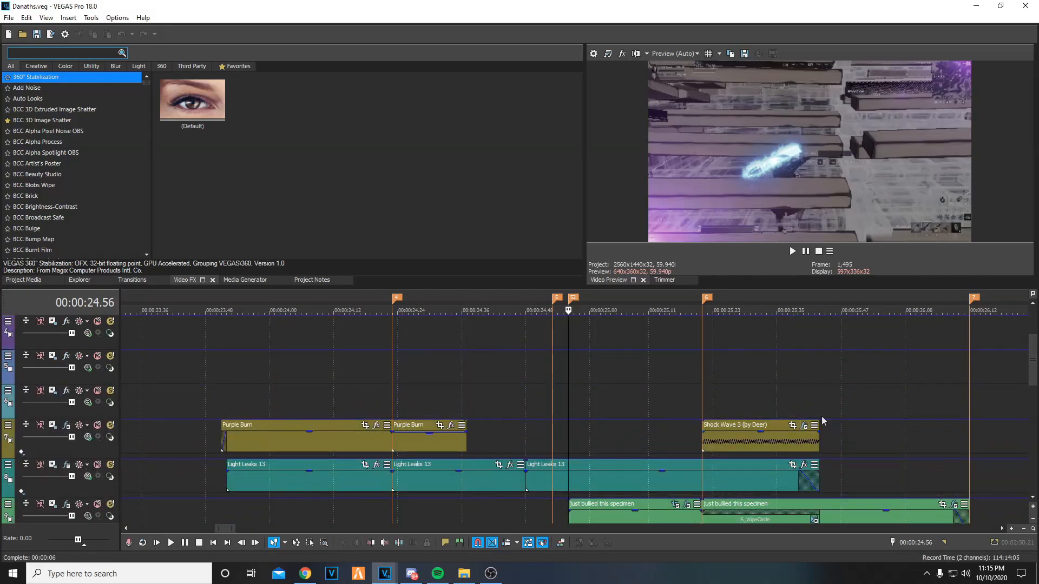
drag(1032, 368, 1030, 403)
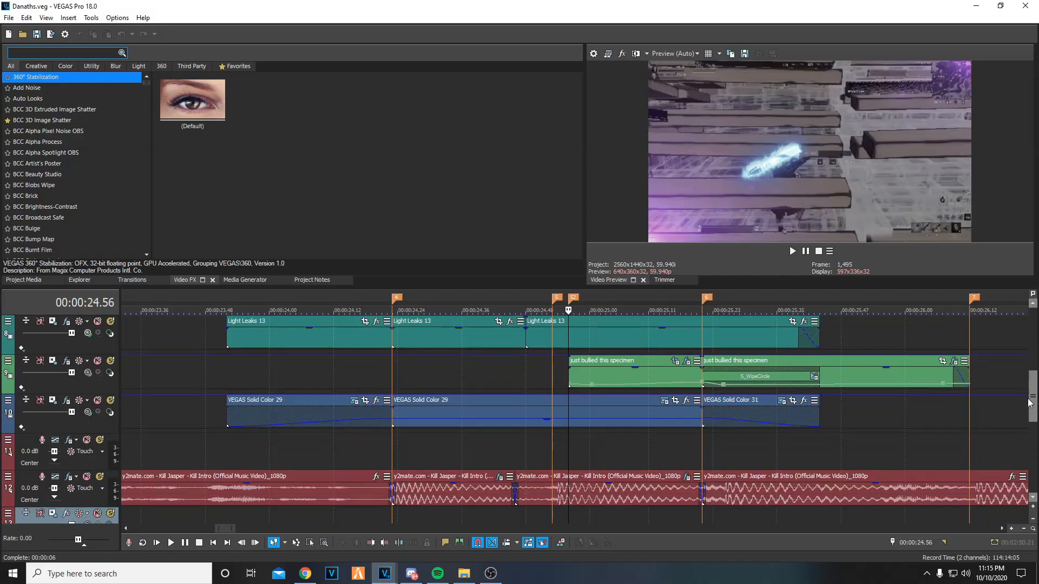
scroll(587, 441, down, 2)
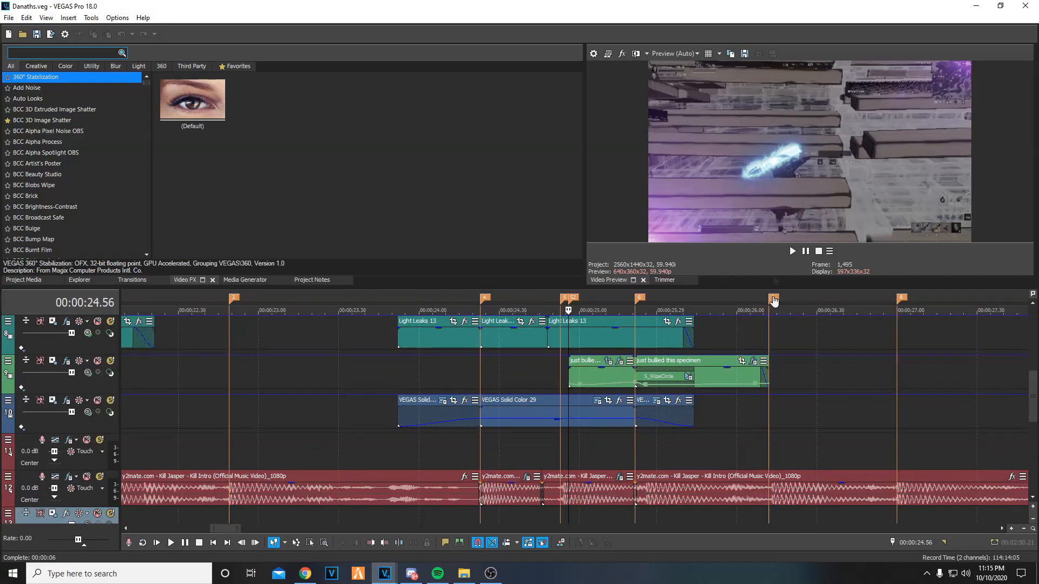
click(588, 442)
scroll(652, 438, up, 5)
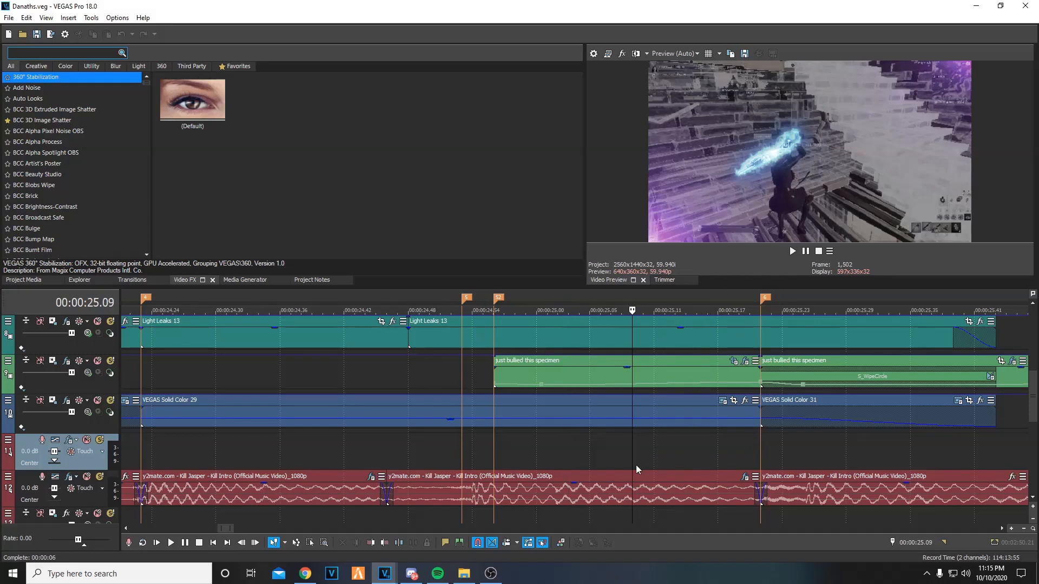
- Examine the glowing weapon before marker 6 and the uni.Ecto effect settings on the duplicated "just bullied this specimen" clip
click(692, 454)
click(739, 453)
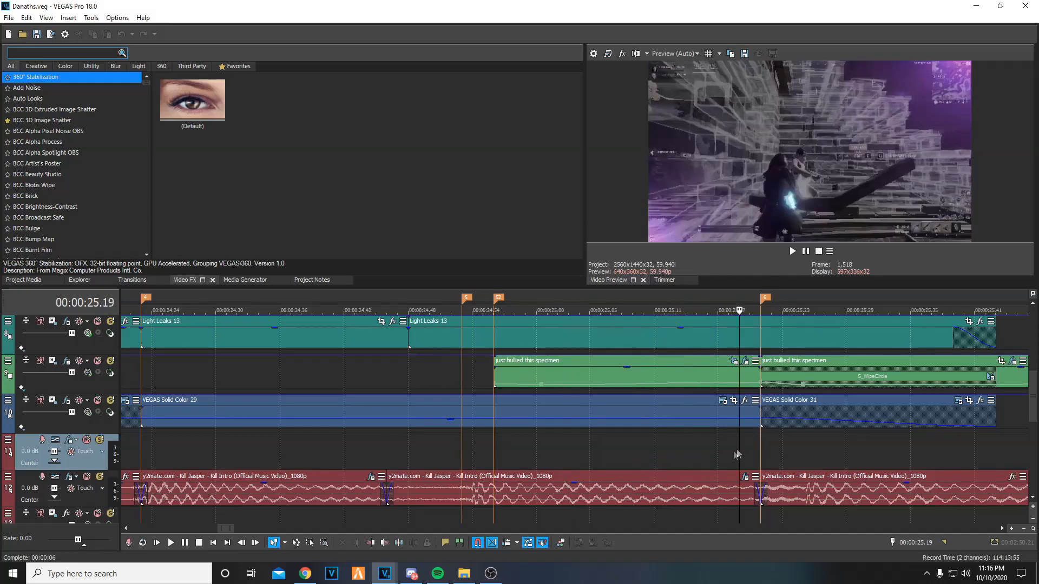
click(746, 363)
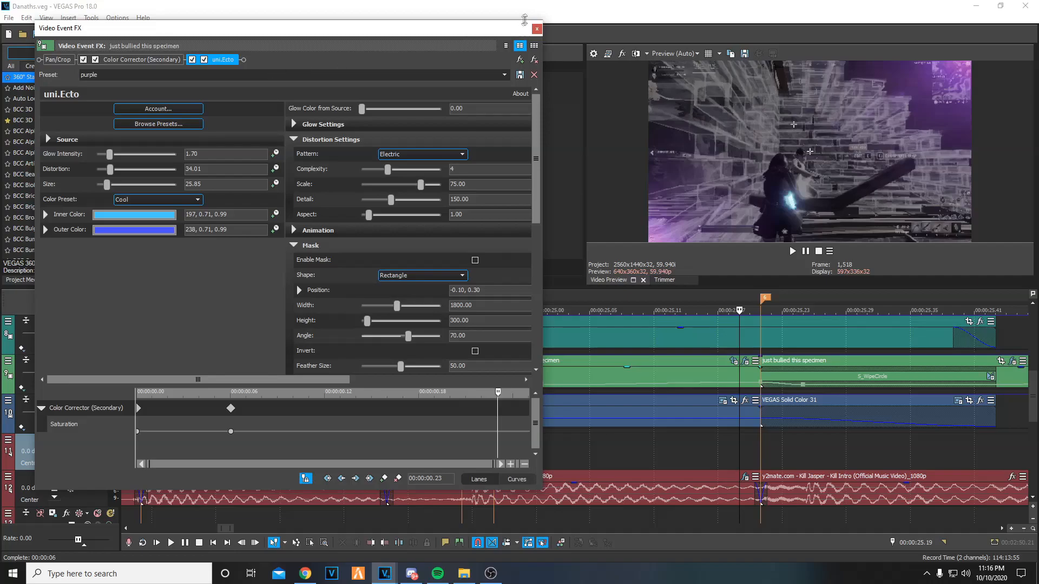
click(537, 29)
click(547, 466)
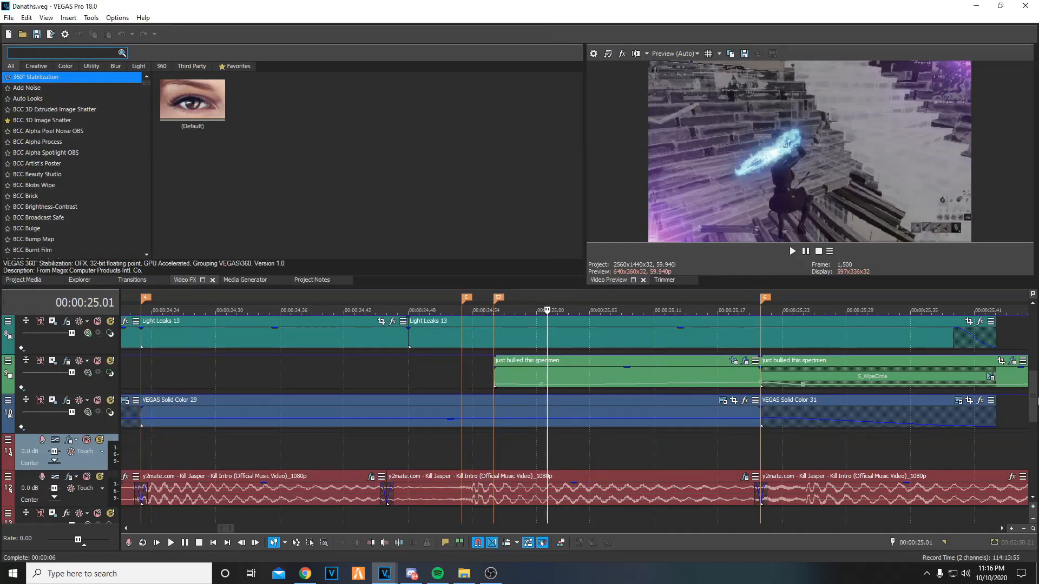
- Compare the original "just bullied this specimen" clip before marker 6 with its duplicate layered above the music
scroll(764, 377, down, 5)
scroll(764, 377, down, 2)
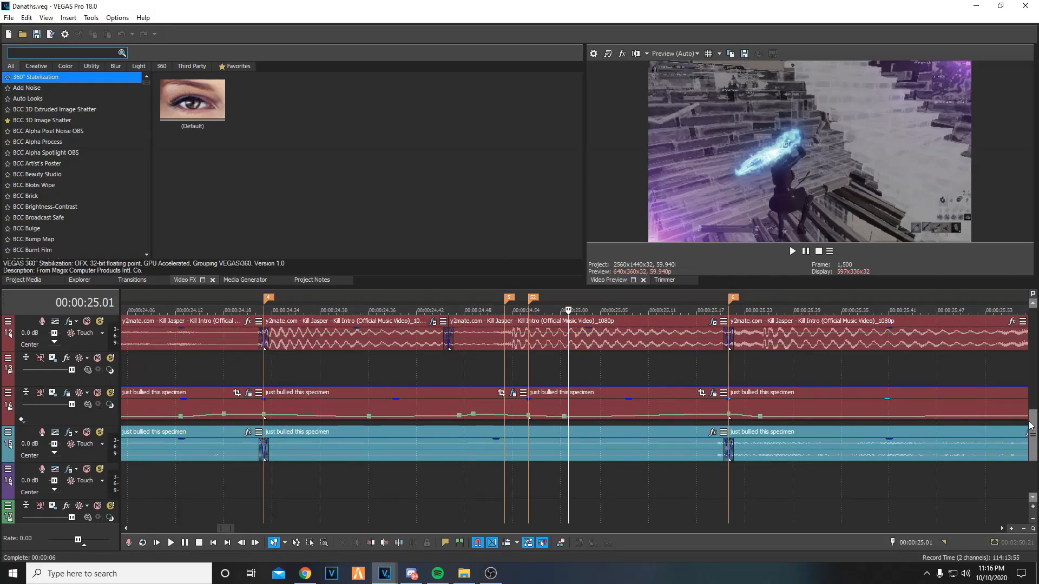
scroll(1037, 402, up, 2)
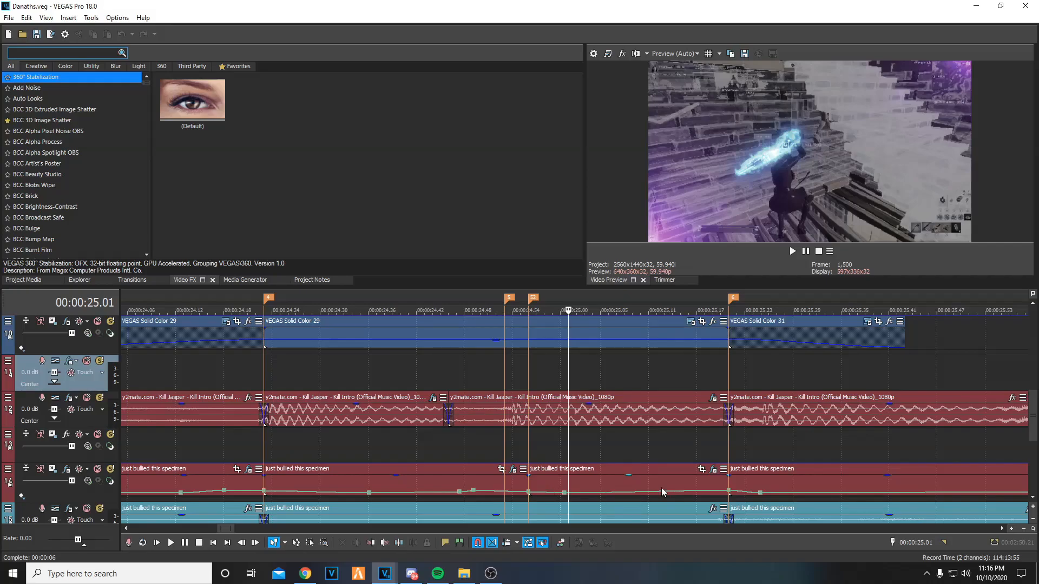
click(617, 481)
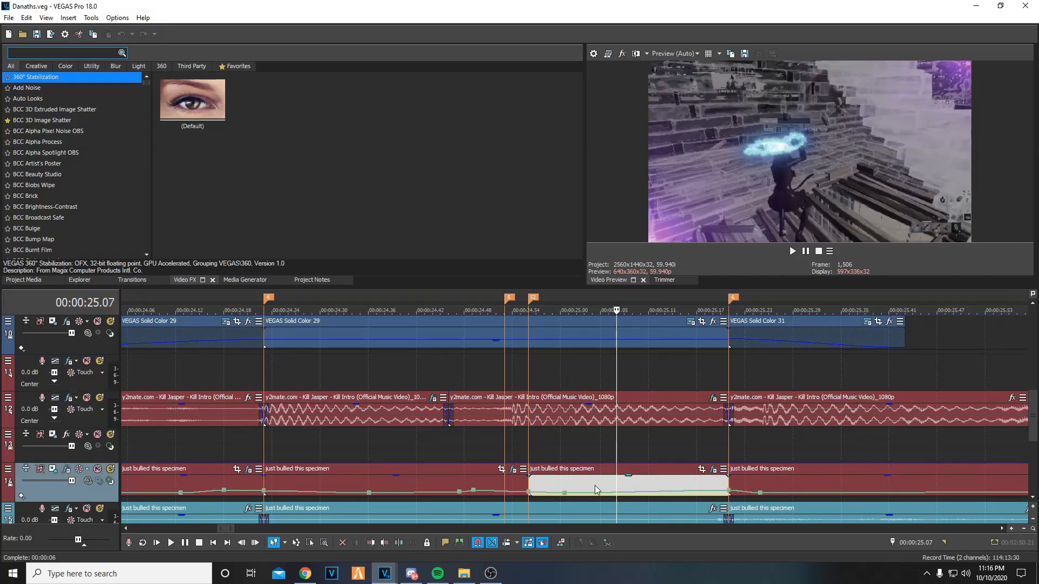
drag(1033, 431, 1033, 411)
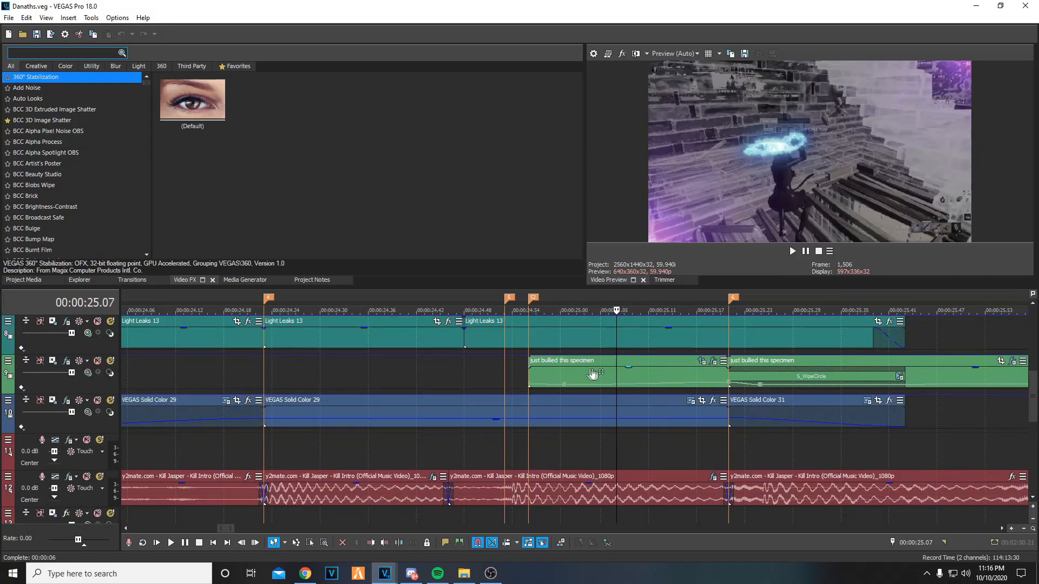
click(561, 373)
click(601, 375)
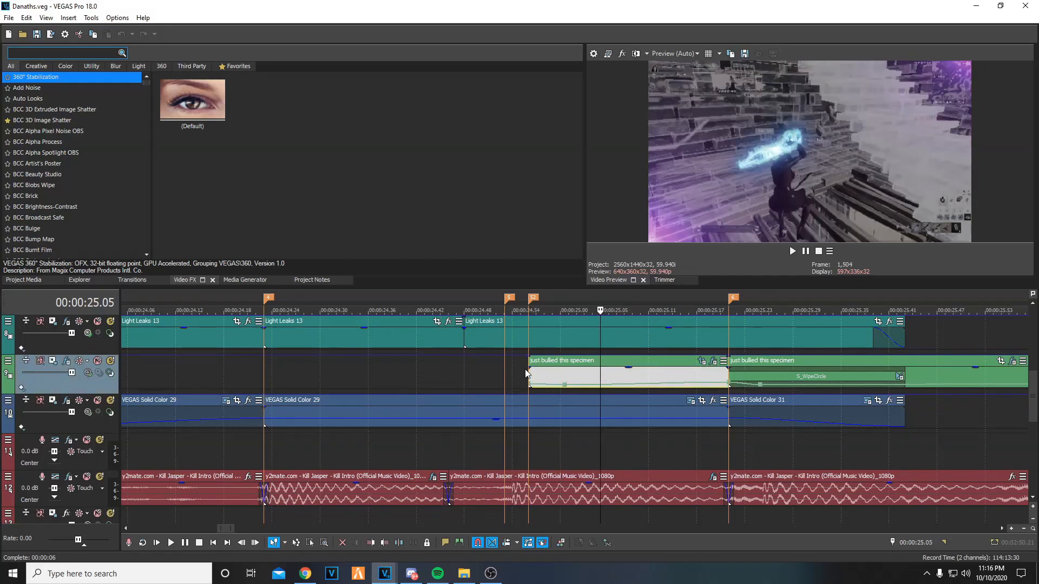
click(526, 374)
click(603, 375)
- Inspect the frame-by-frame mask keyframes around the weapon in the duplicated clip's Pan/Crop settings
click(701, 361)
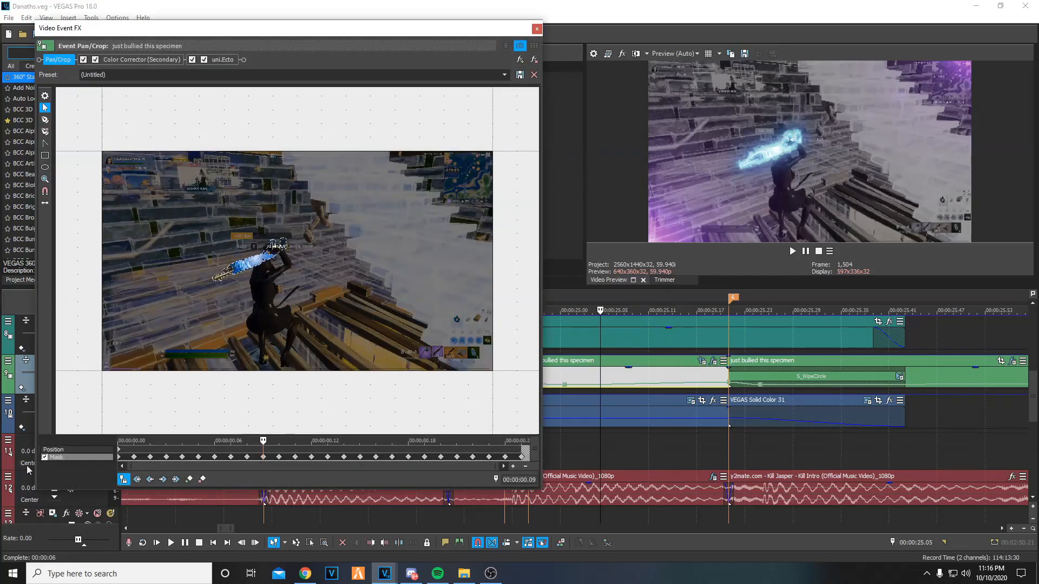
scroll(249, 262, up, 2)
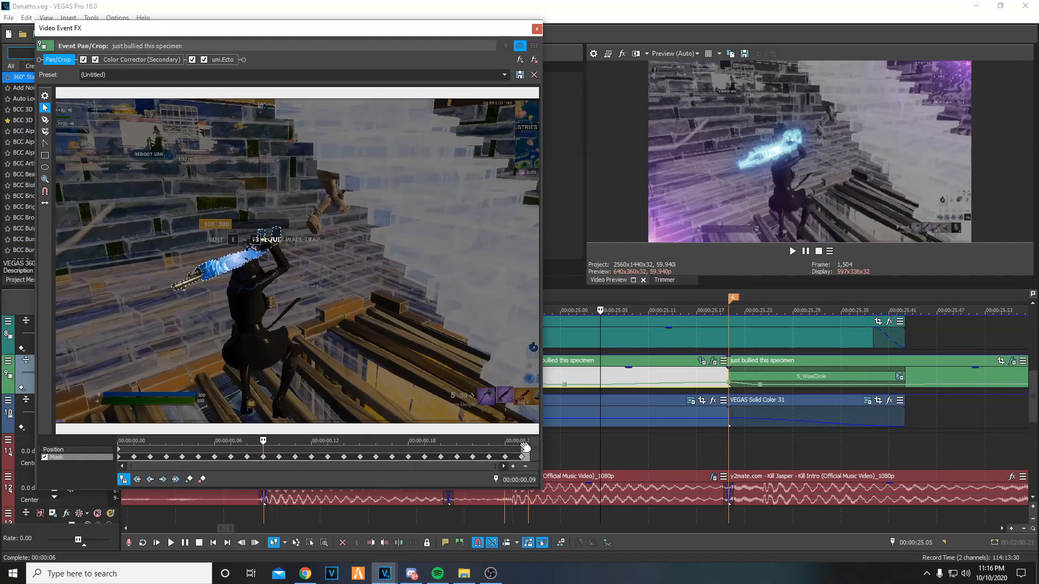
click(167, 459)
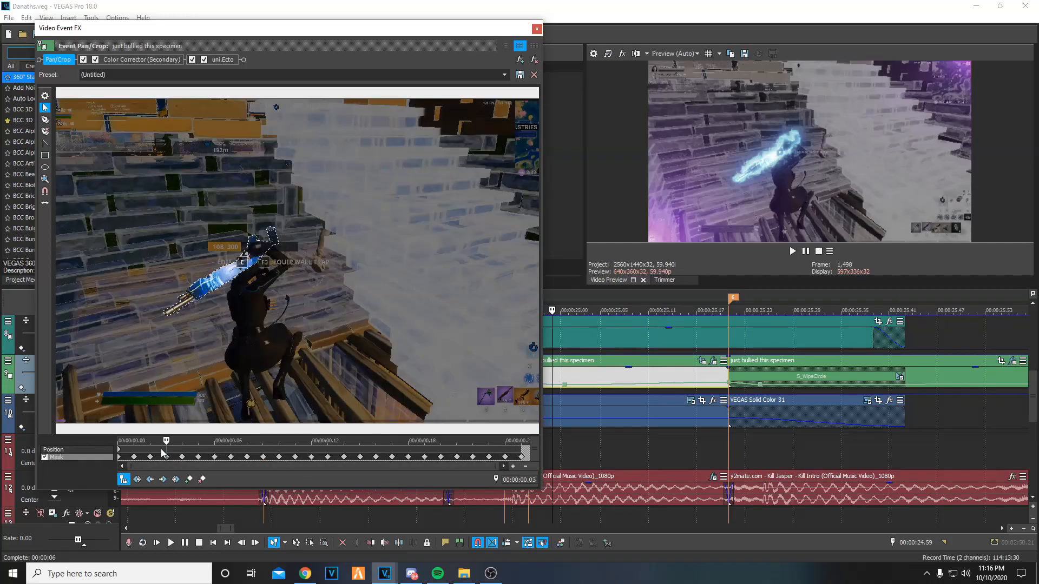
click(182, 457)
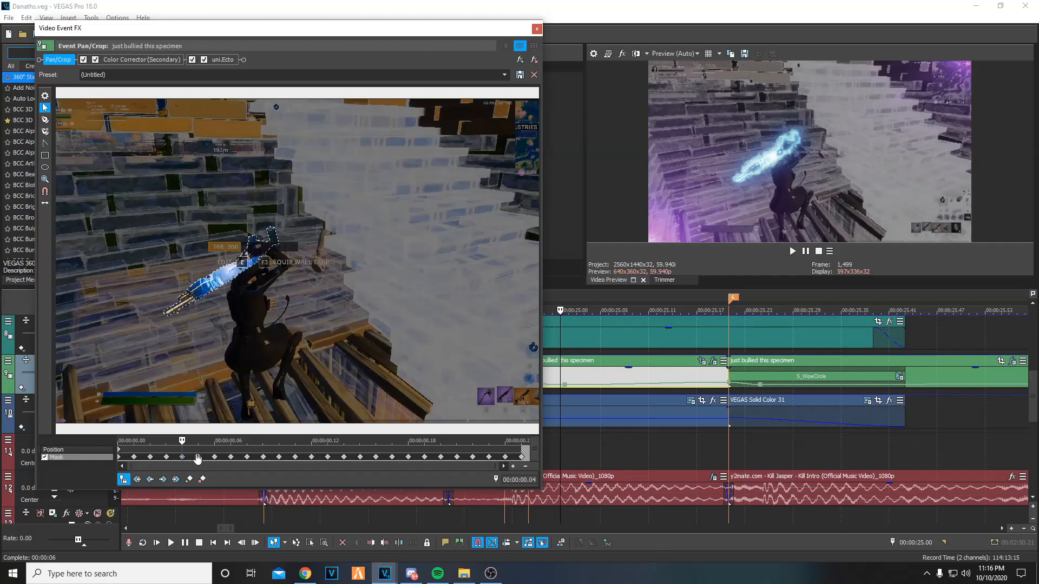
click(198, 459)
click(214, 459)
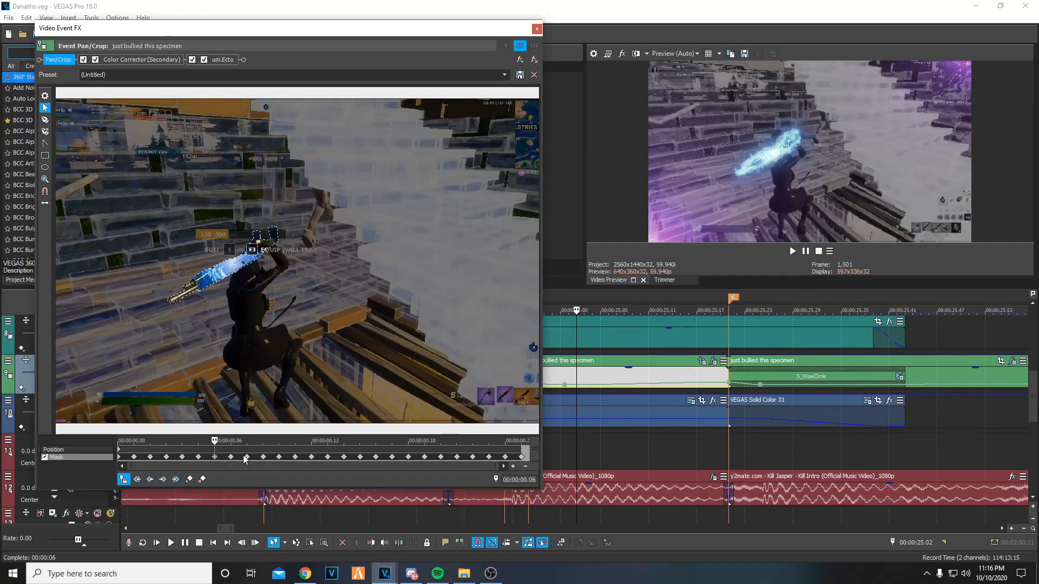
click(536, 28)
- Scrub the duplicated clip up to marker 6 and check how its Pan/Crop mask follows the weapon in the final frames
drag(519, 369, 530, 370)
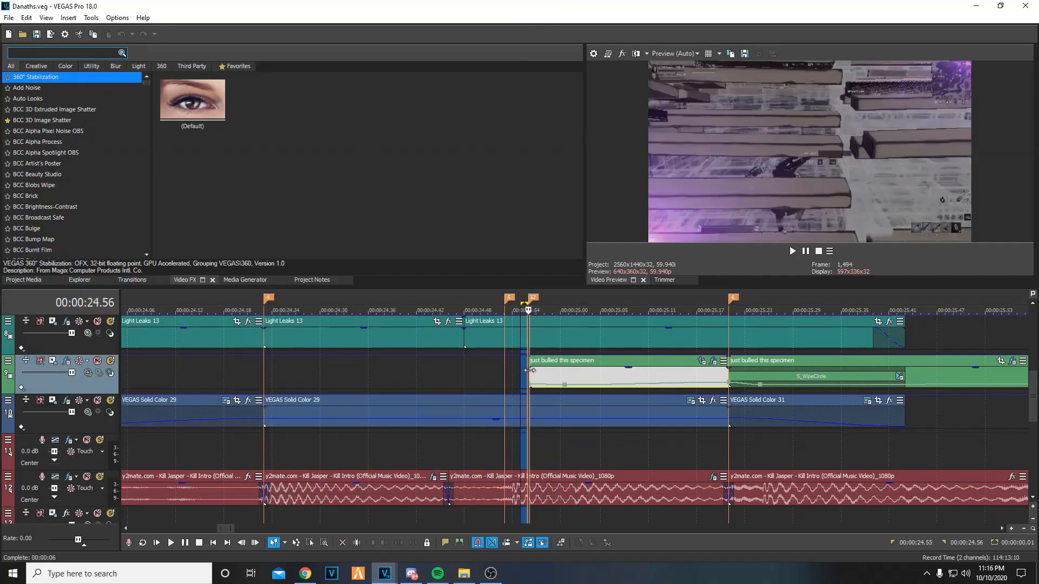
click(656, 373)
click(705, 377)
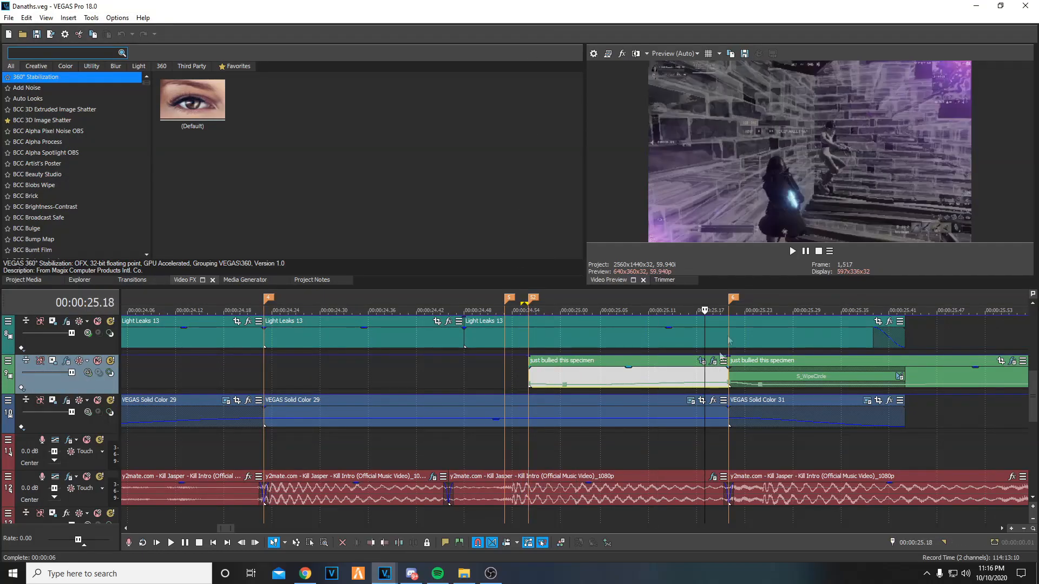
click(702, 361)
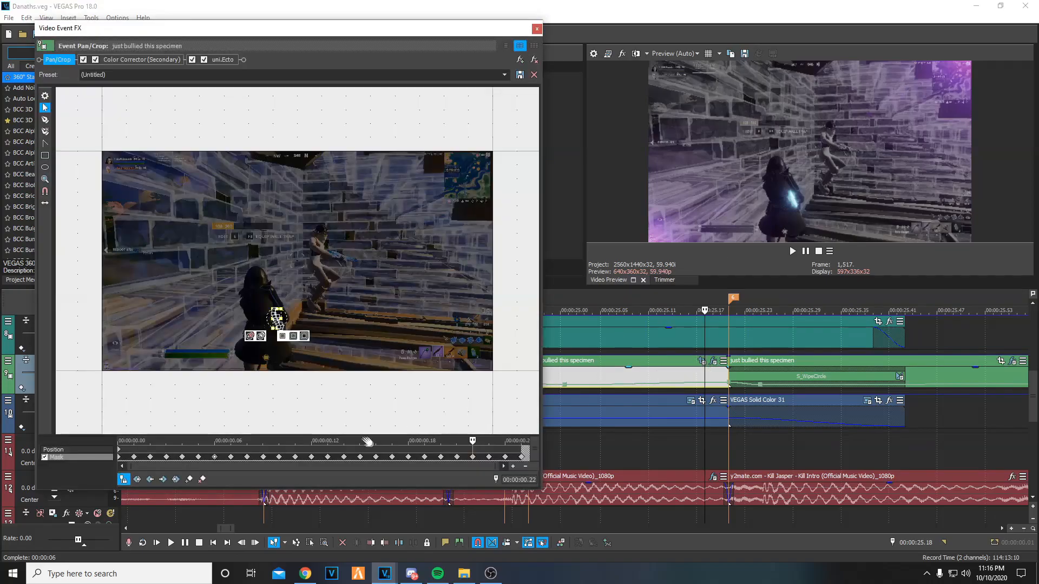
click(360, 457)
click(656, 453)
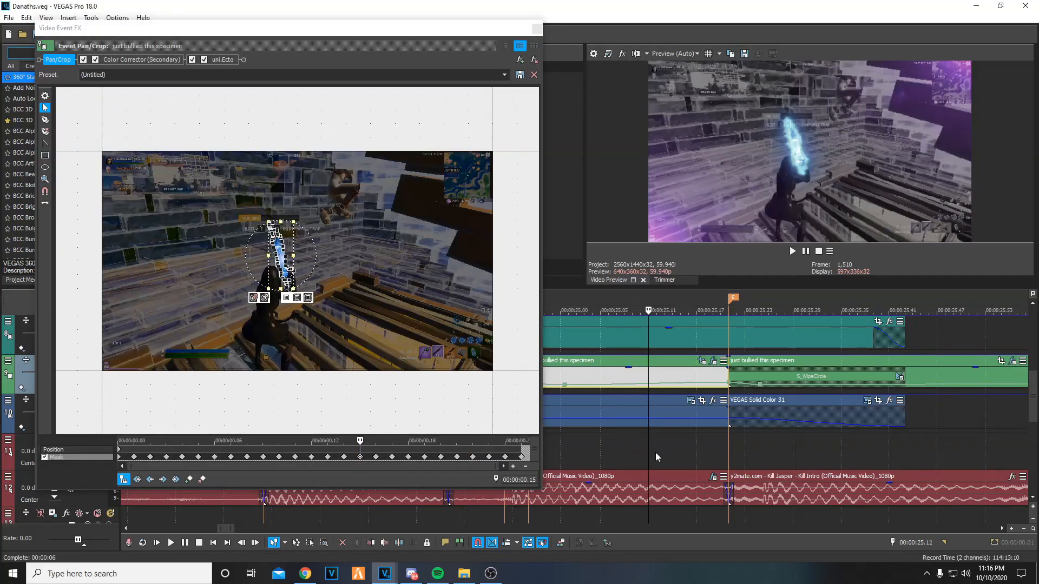
click(536, 28)
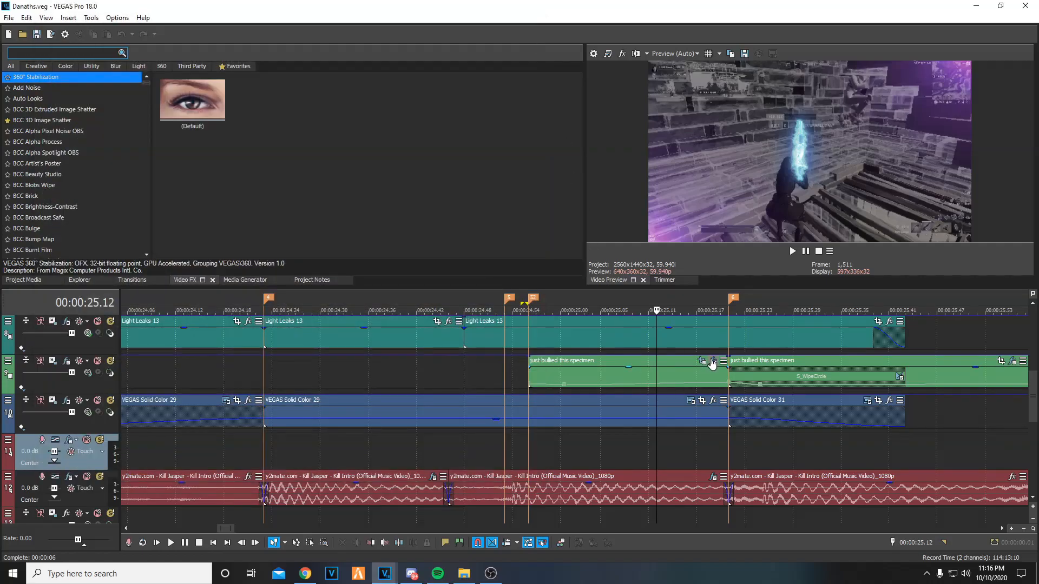
- Change the uni.Ecto inner color on the duplicated clip to purple (261, 0.71, 0.99) and view the outer color choices
click(713, 362)
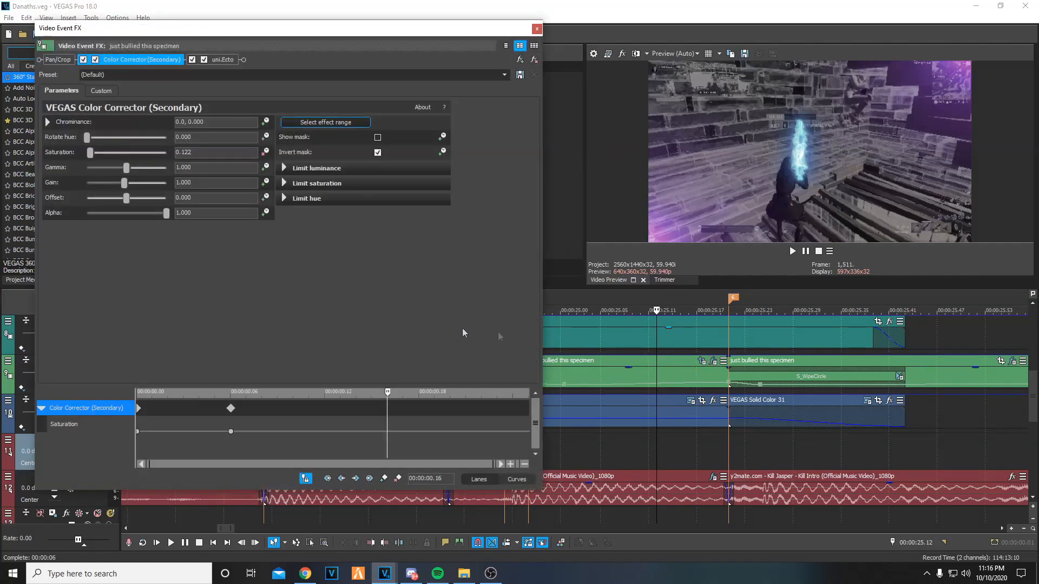
click(232, 64)
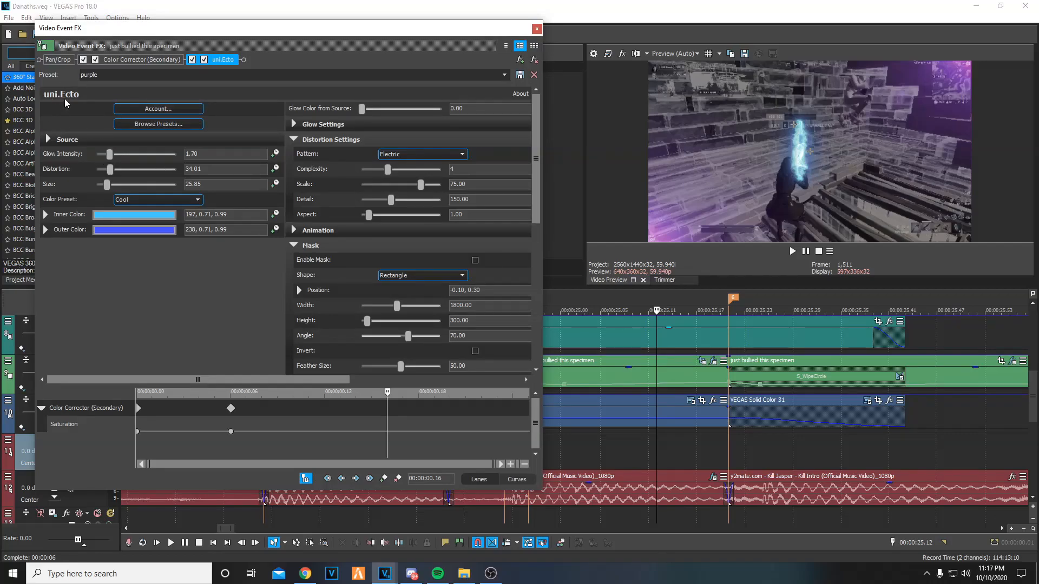
click(120, 218)
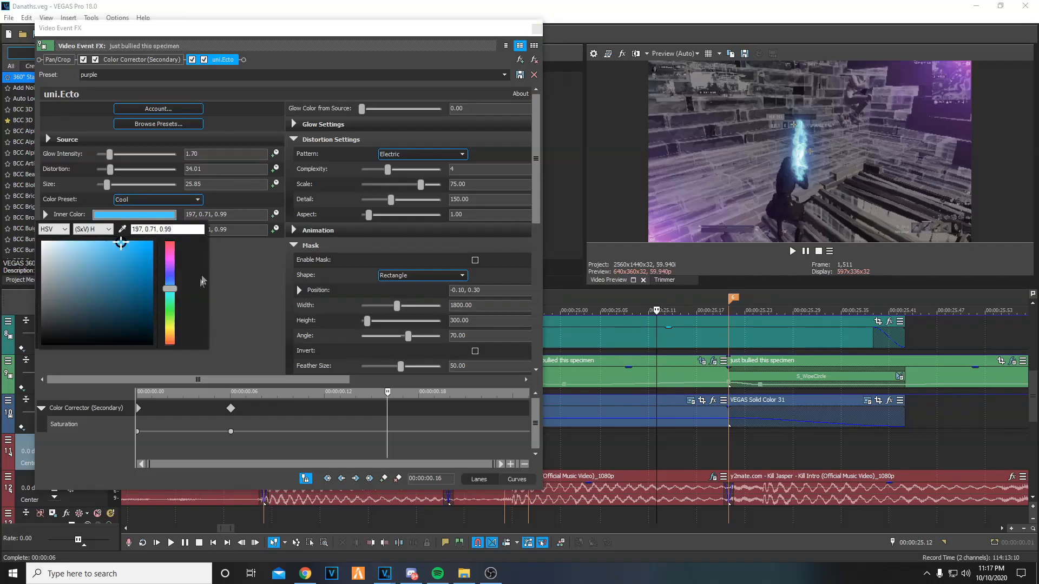
drag(170, 284, 169, 274)
click(252, 287)
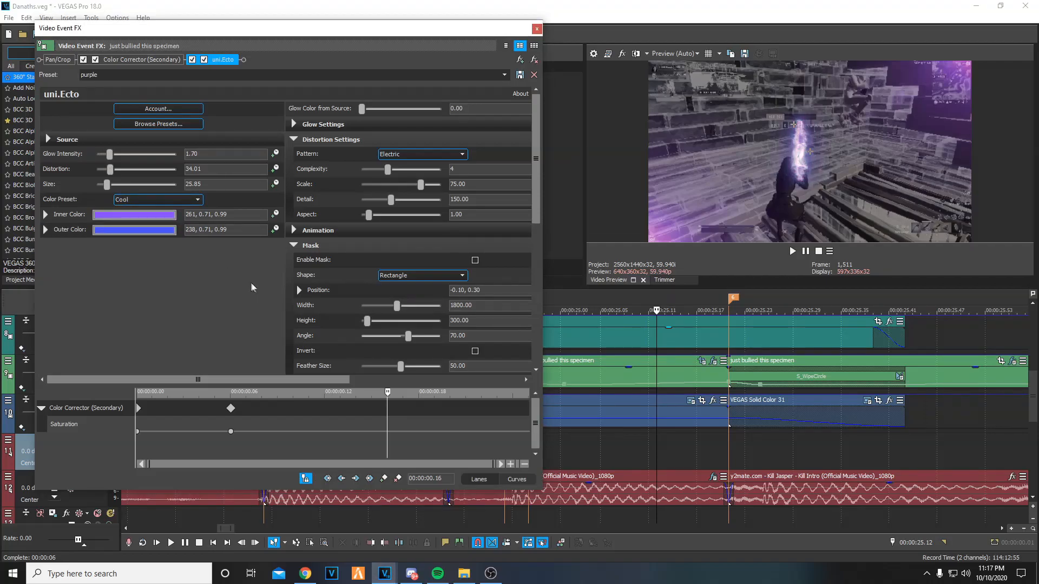
click(135, 229)
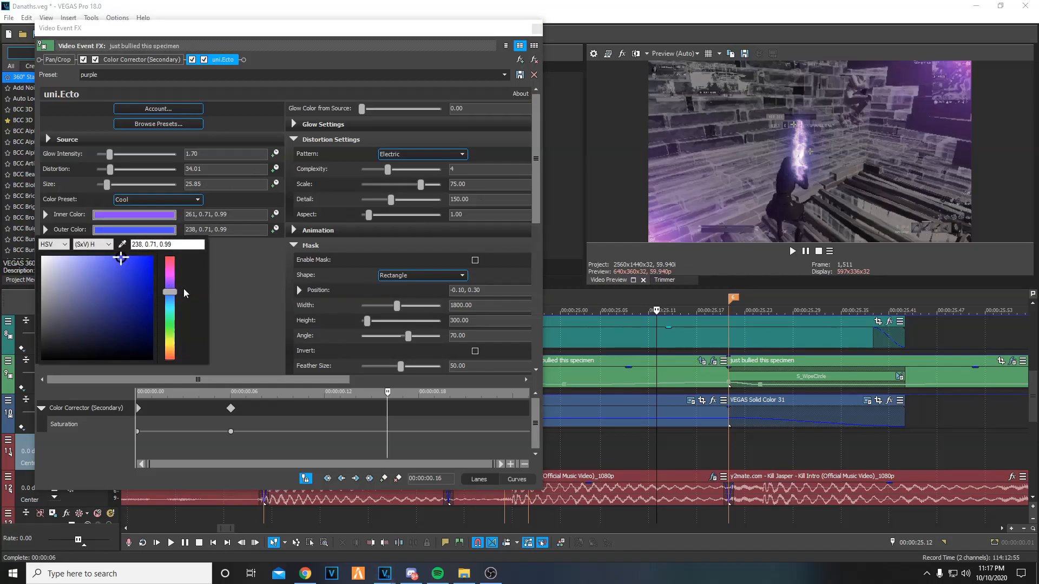
key(Escape)
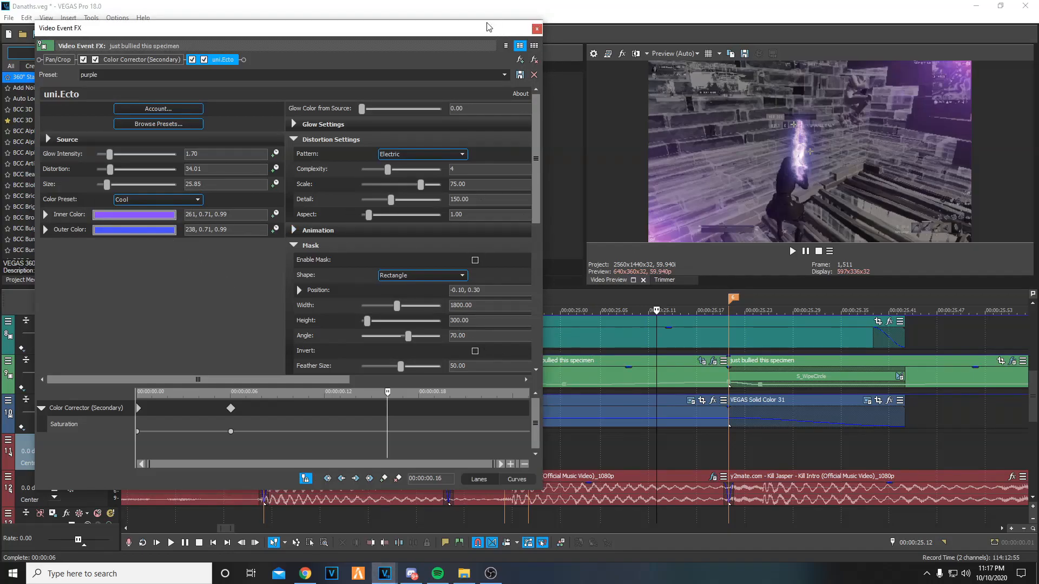
- Review the uni.Ecto glow, distortion and mask settings of the duplicated clip in a wider effects window
drag(546, 162, 729, 163)
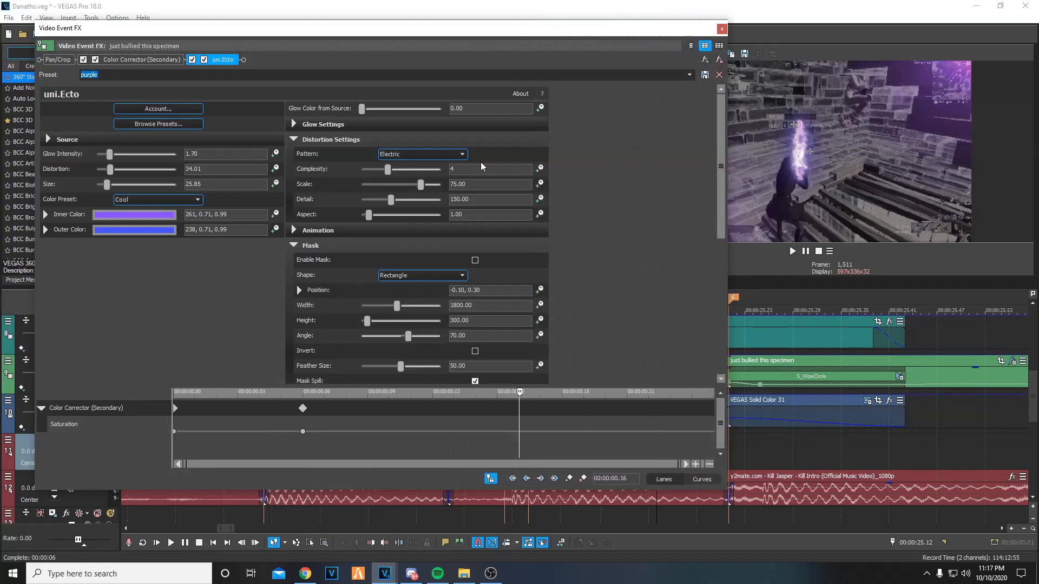
click(294, 124)
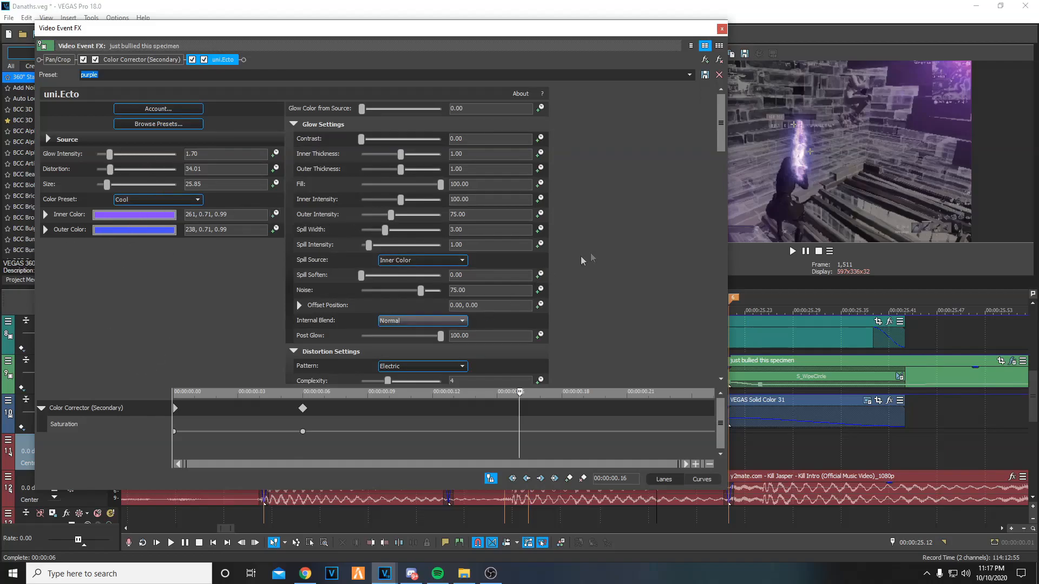
scroll(626, 256, down, 1)
scroll(626, 251, down, 6)
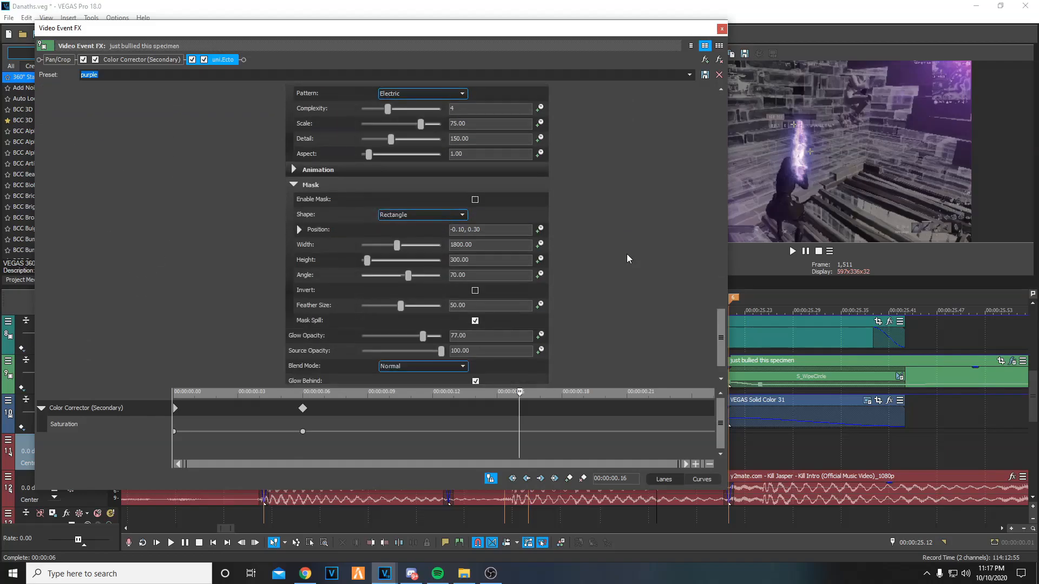
scroll(627, 259, up, 6)
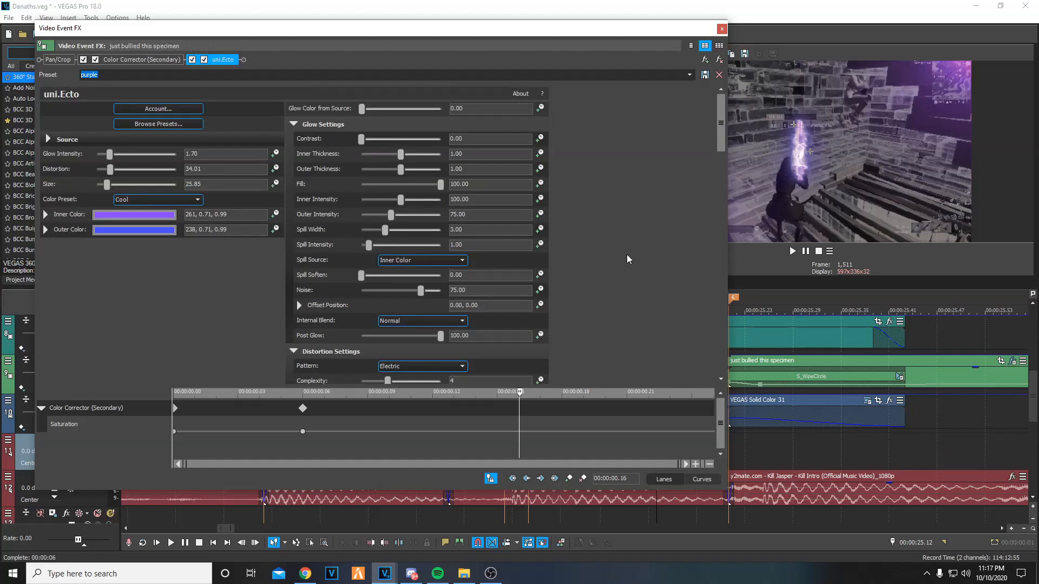
scroll(627, 254, down, 5)
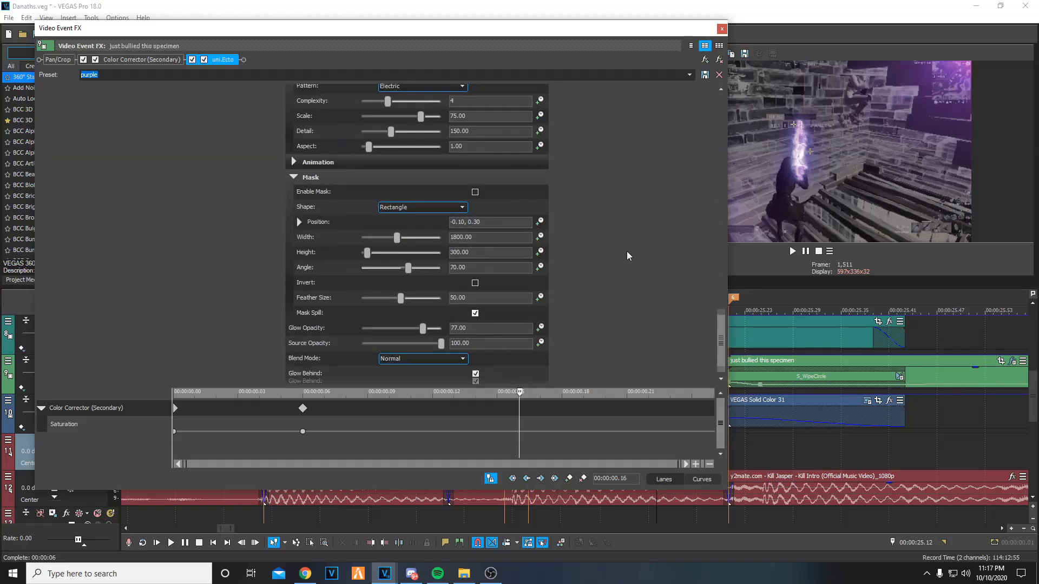
click(722, 28)
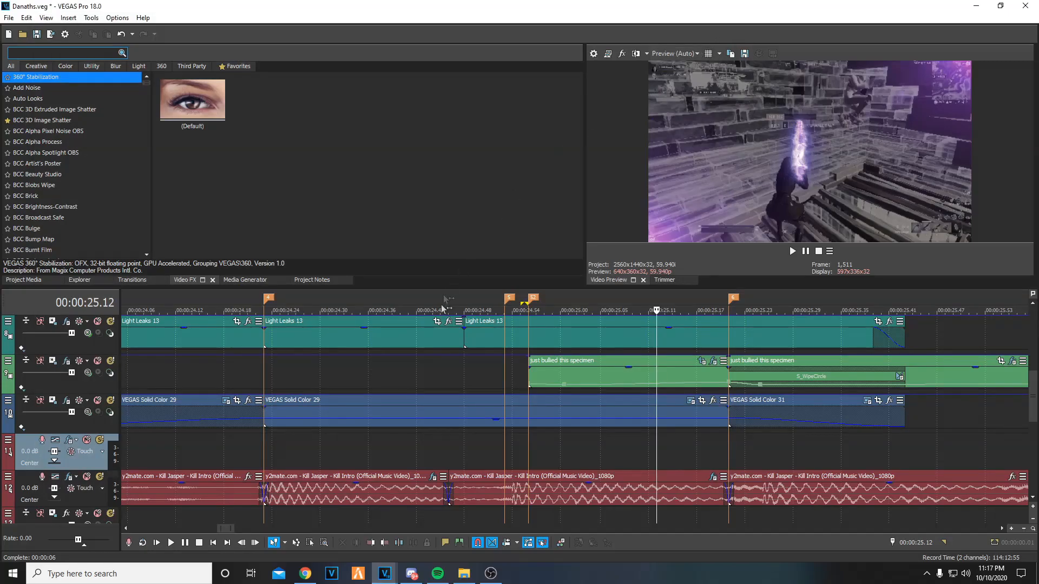
- View the overlay layers across markers 4 to 8 and preview the frame where the Purple Burn overlay starts
scroll(1033, 390, up, 2)
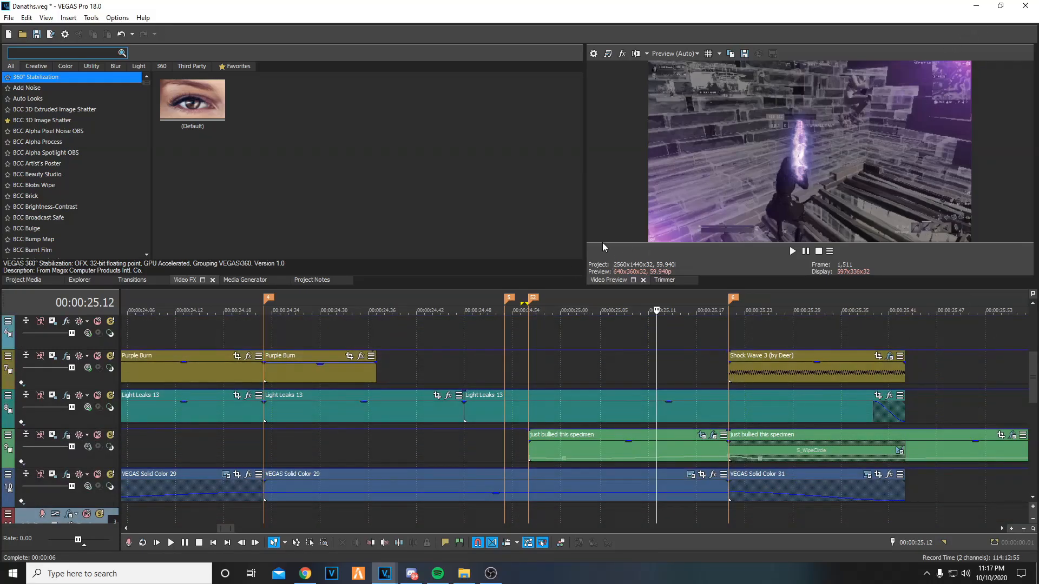
scroll(394, 338, down, 3)
click(256, 342)
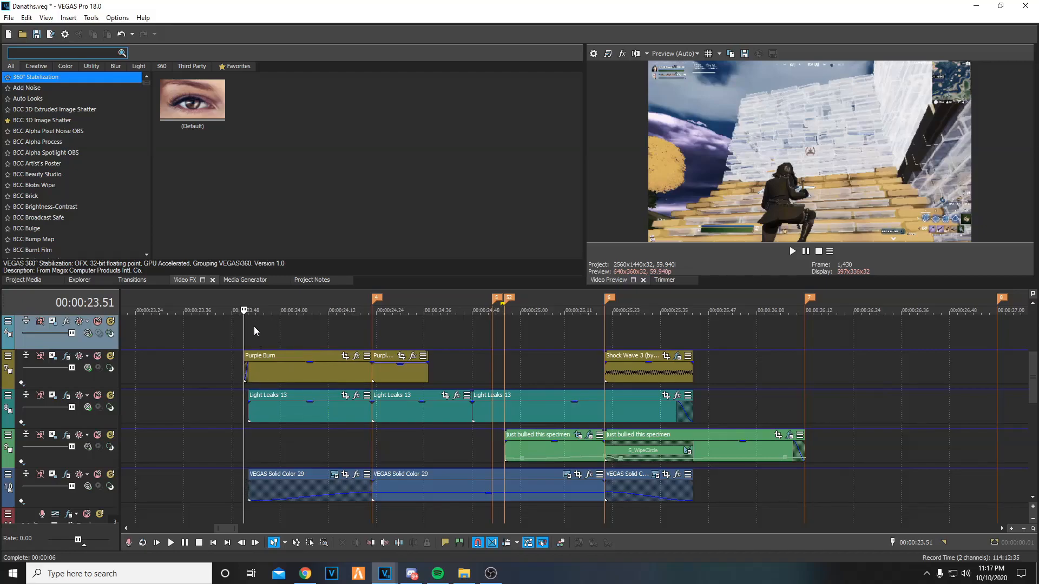
- Preview the footage leading up to marker 4 and open the Color Corrector (Secondary) settings of the original clip starting there
drag(1033, 377, 1033, 416)
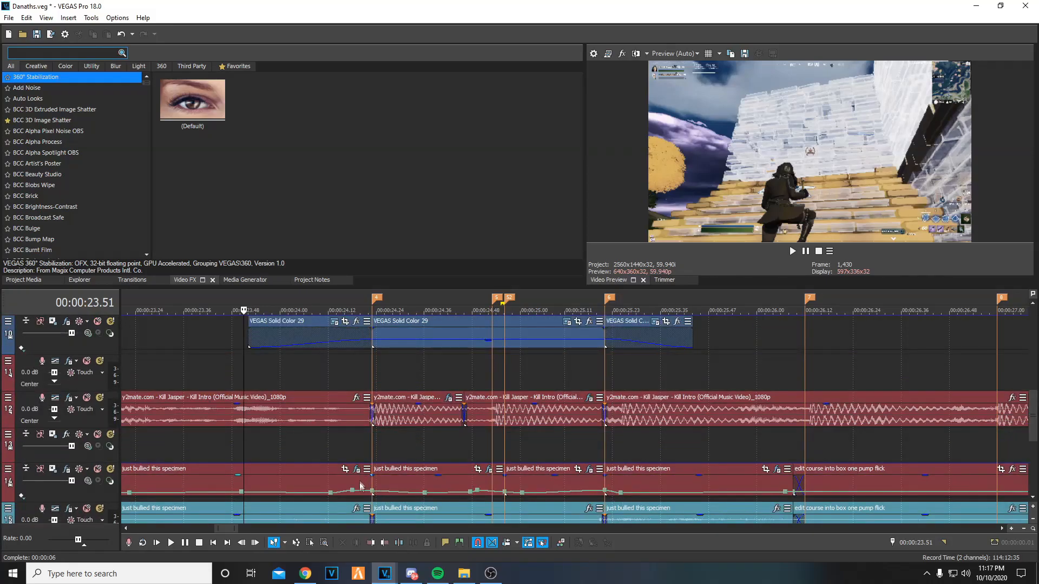
click(282, 422)
click(312, 446)
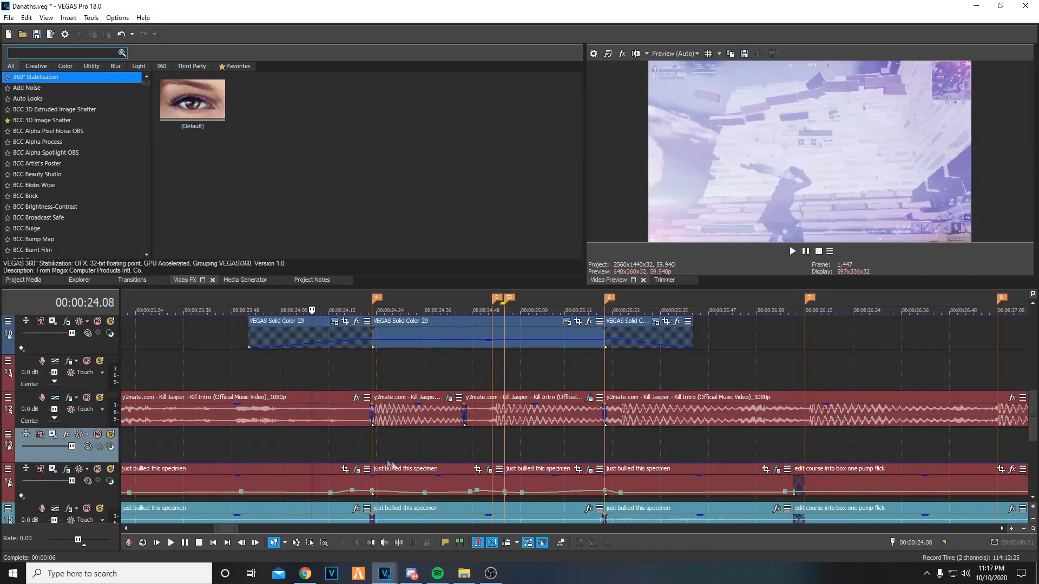
click(490, 469)
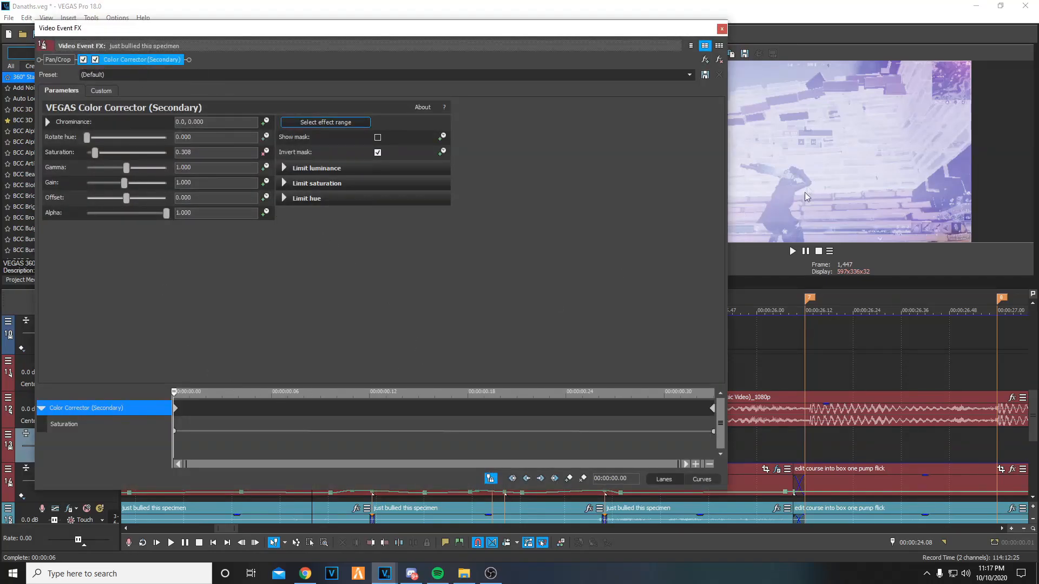
- Mark the range between markers 4 and 6 and recheck the Color Corrector (Secondary) settings of the clip starting at marker 4
click(719, 28)
drag(393, 440, 593, 441)
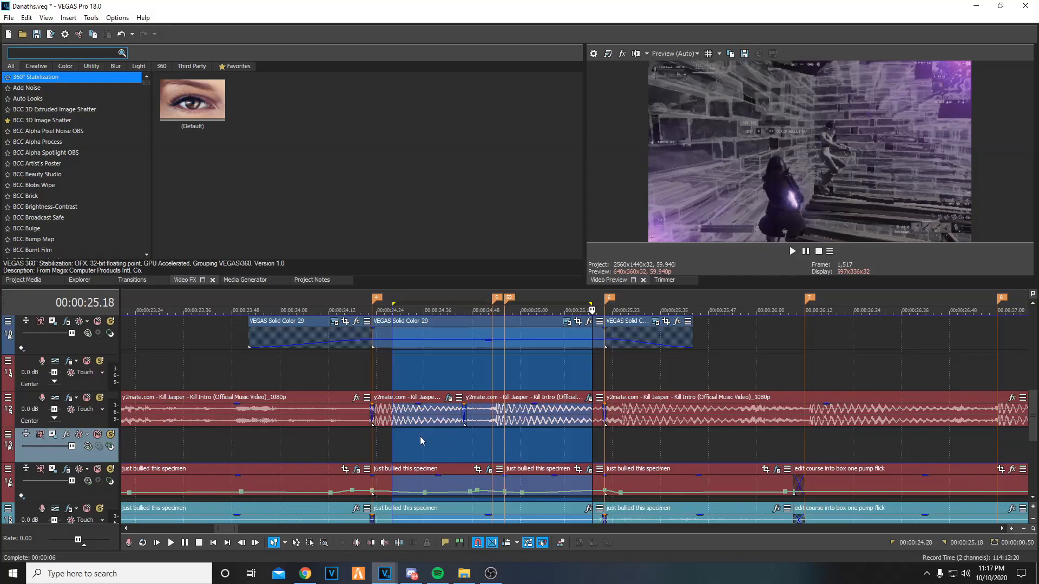
drag(385, 442, 607, 459)
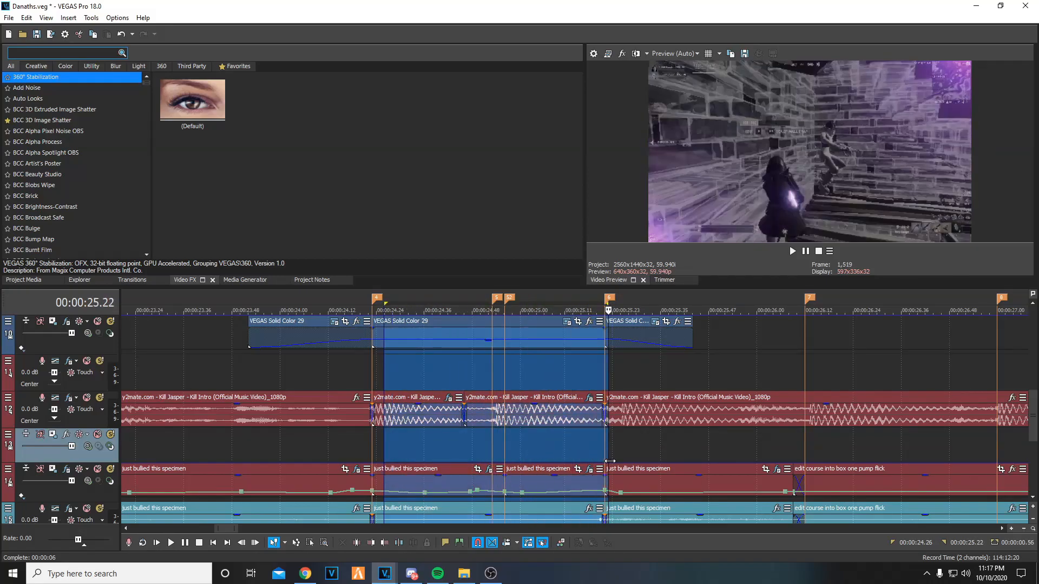
click(478, 467)
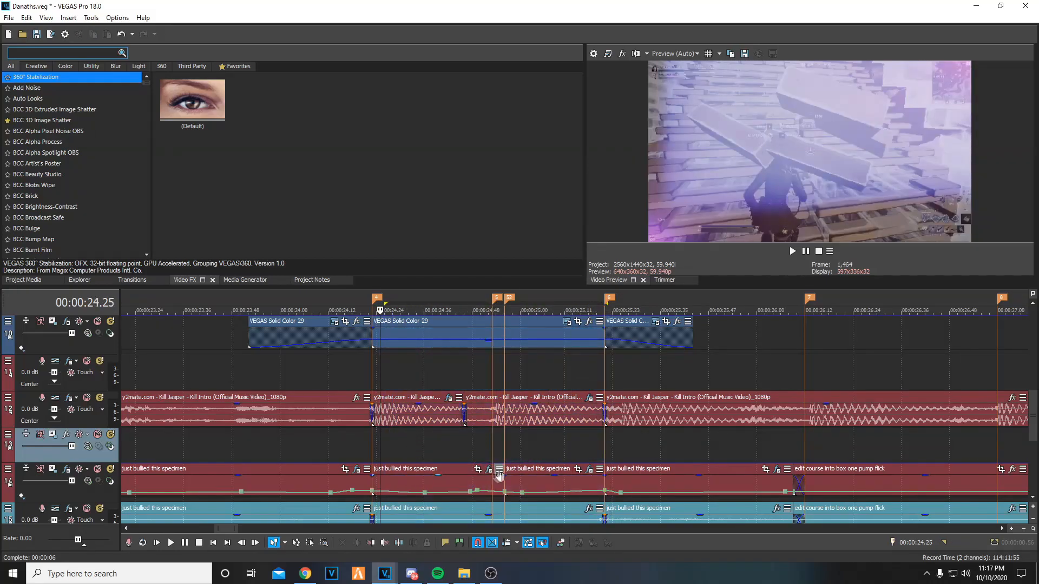
click(489, 469)
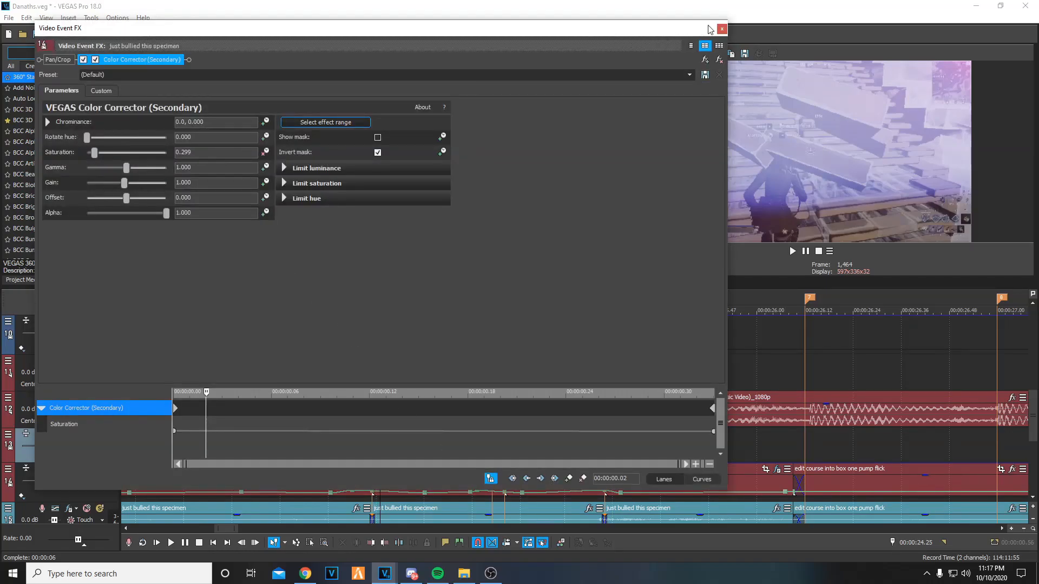
click(721, 29)
- Mark the footage leading up to marker 4 and the span covered by the Purple Burn overlays
drag(235, 452, 313, 461)
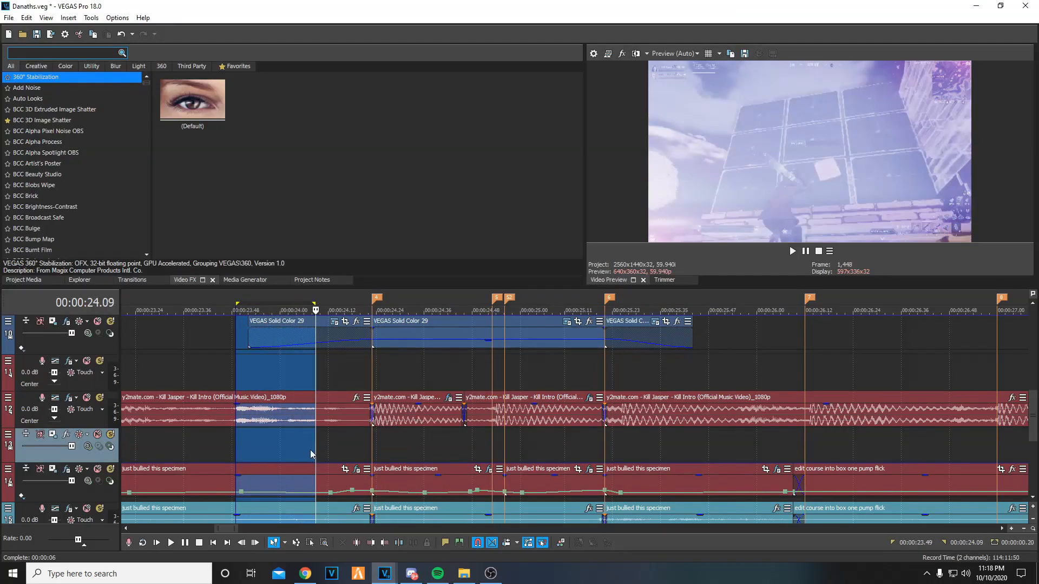
click(304, 461)
drag(1033, 402, 1034, 363)
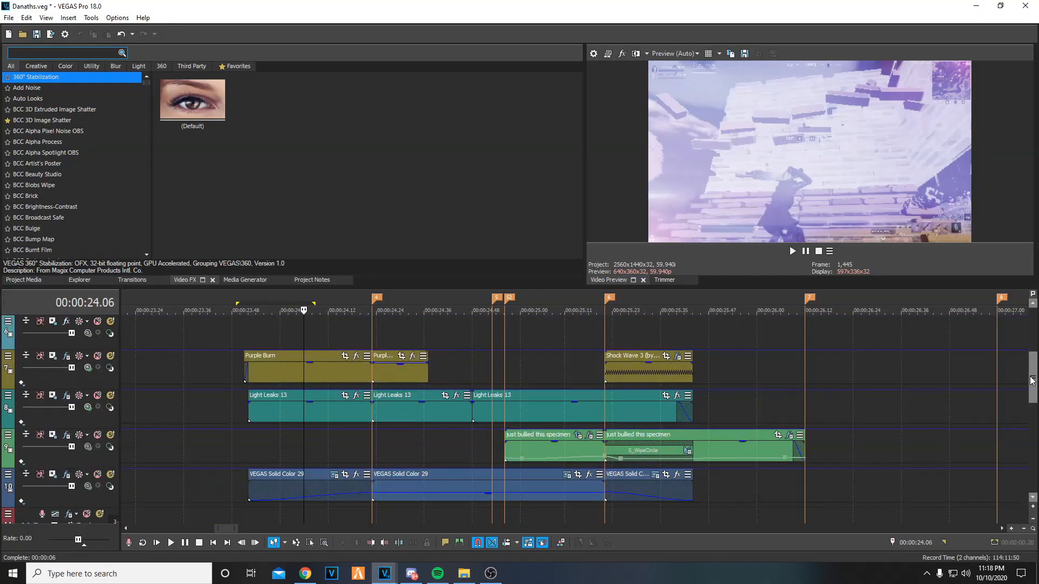
drag(260, 338, 417, 345)
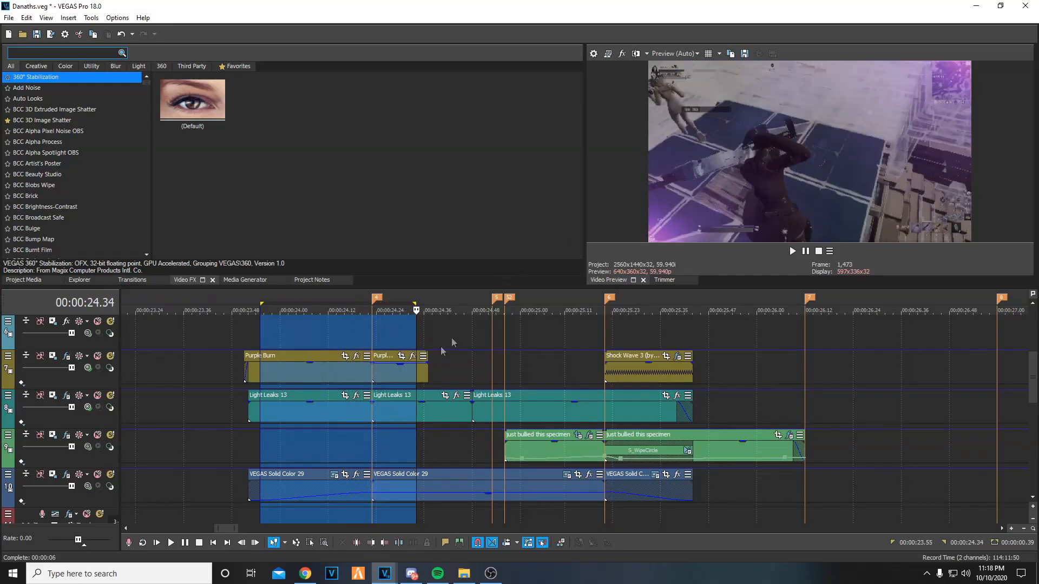
- Preview frames within the first two Light Leaks 13 overlays and just after marker 5
click(388, 422)
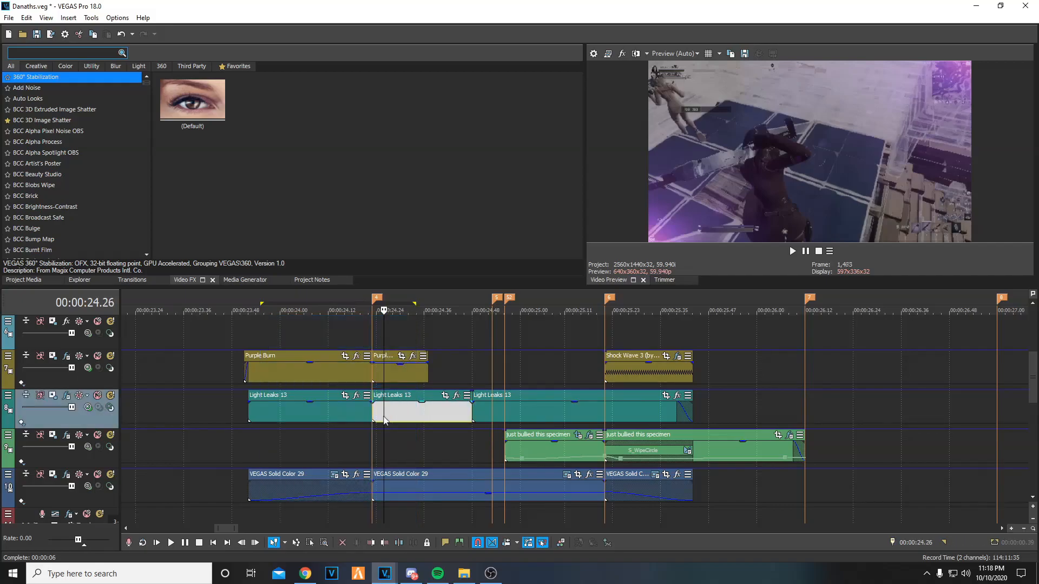
click(332, 416)
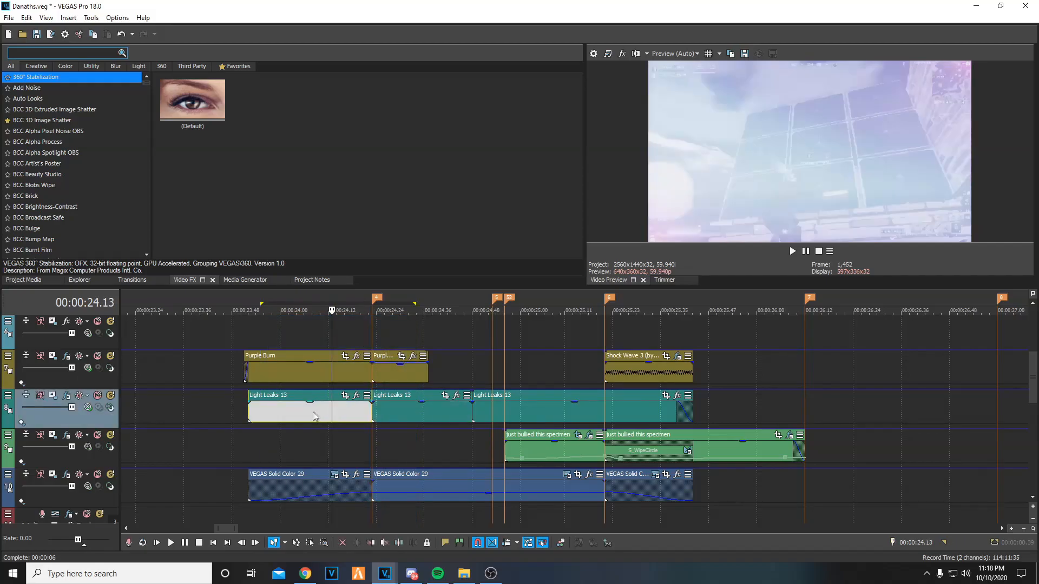
click(444, 416)
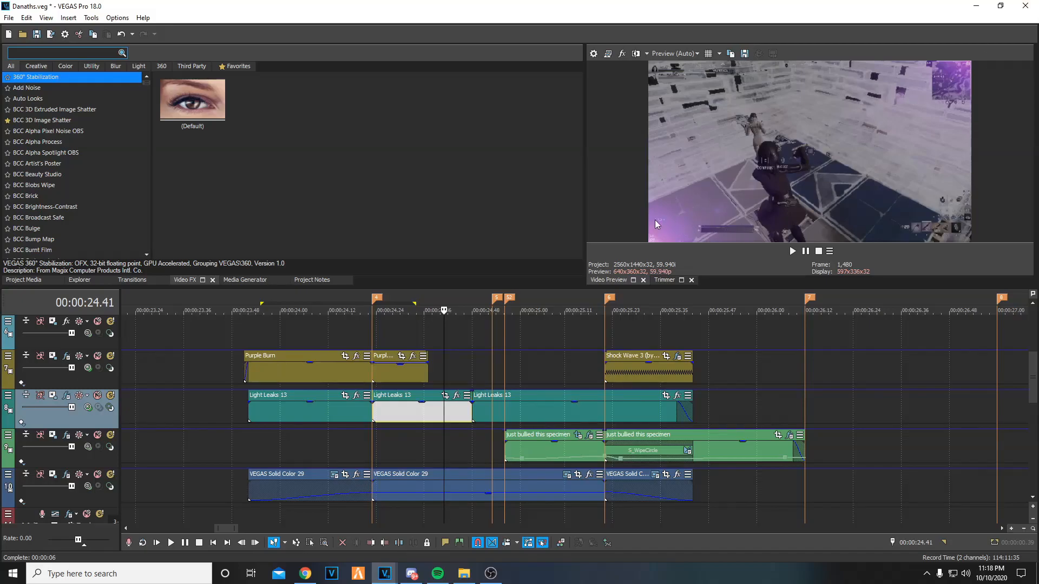
click(495, 371)
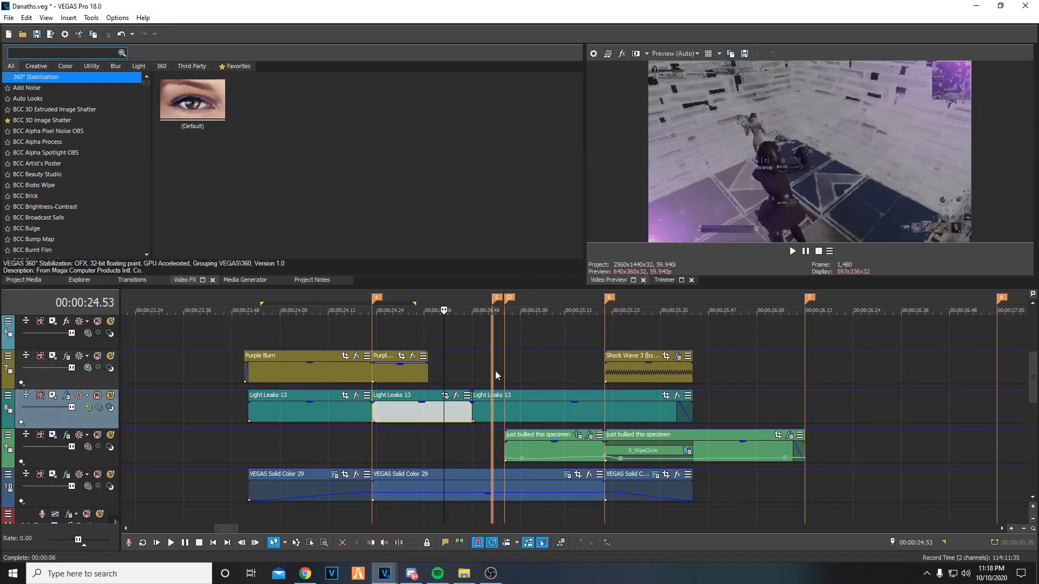
click(516, 366)
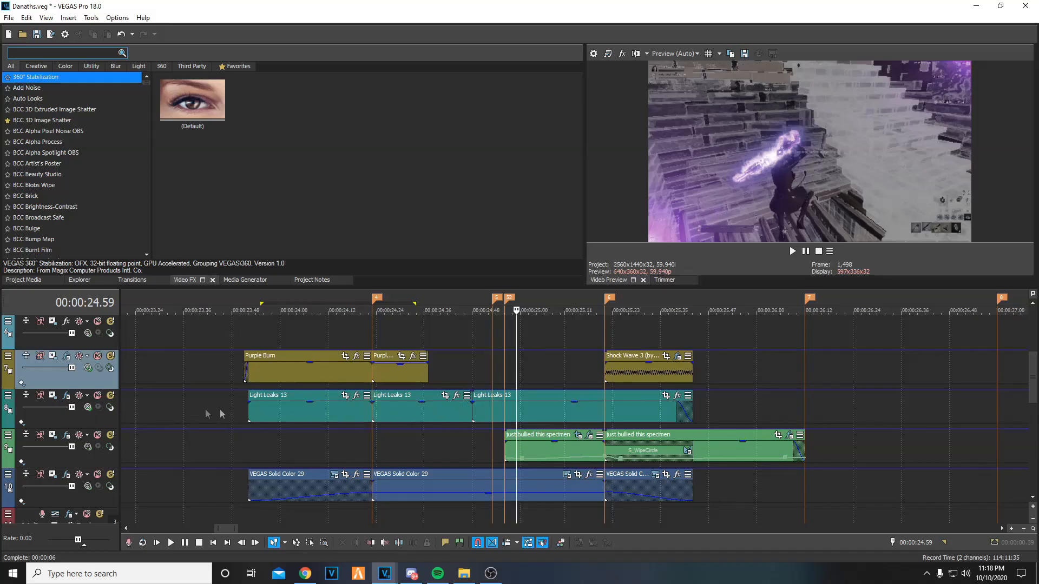
- View the compositing mode options of the Light Leaks and Purple Burn overlay tracks
click(295, 410)
click(88, 408)
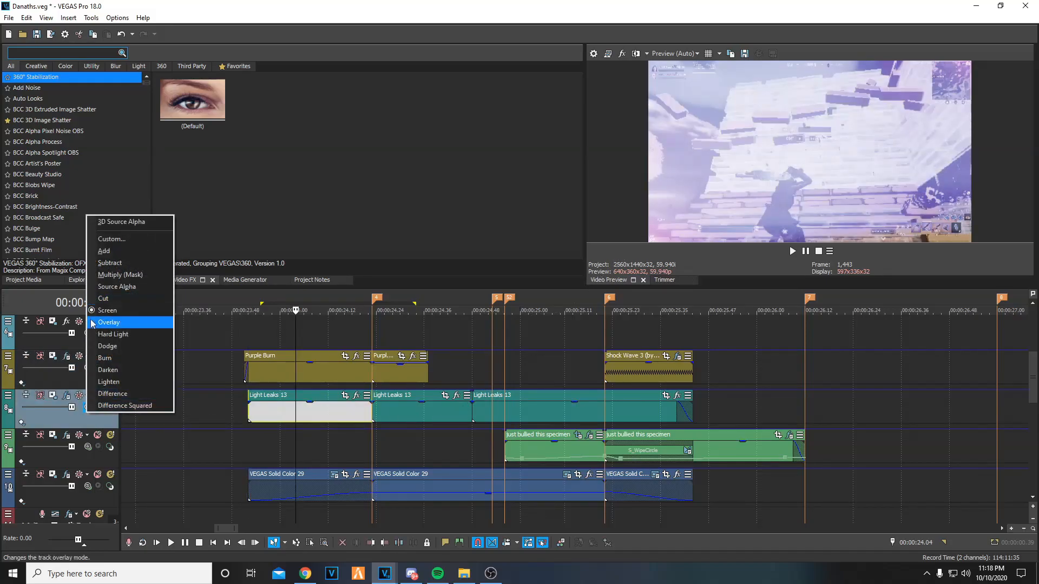
click(248, 378)
click(248, 378)
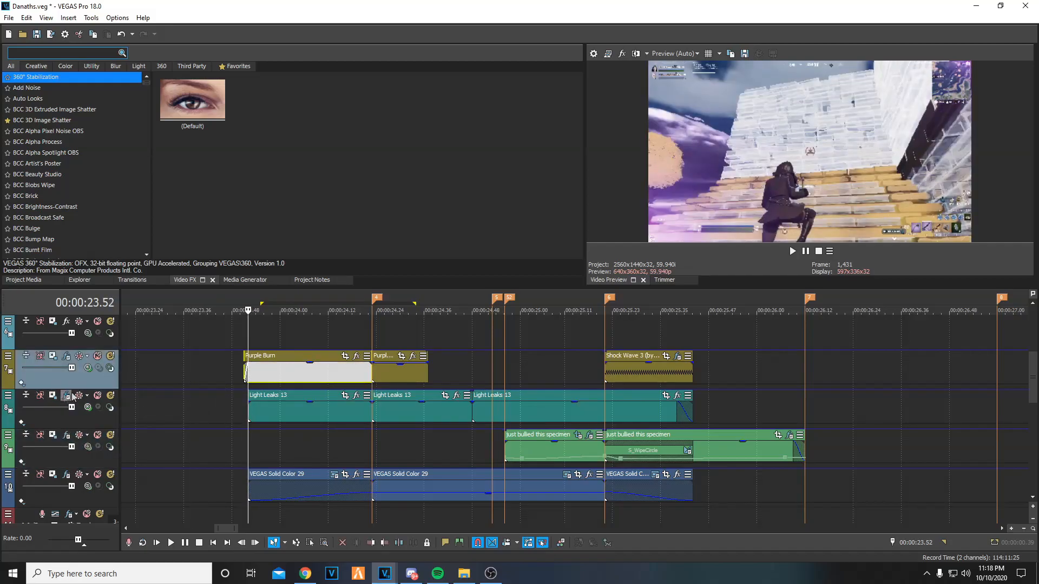
click(94, 370)
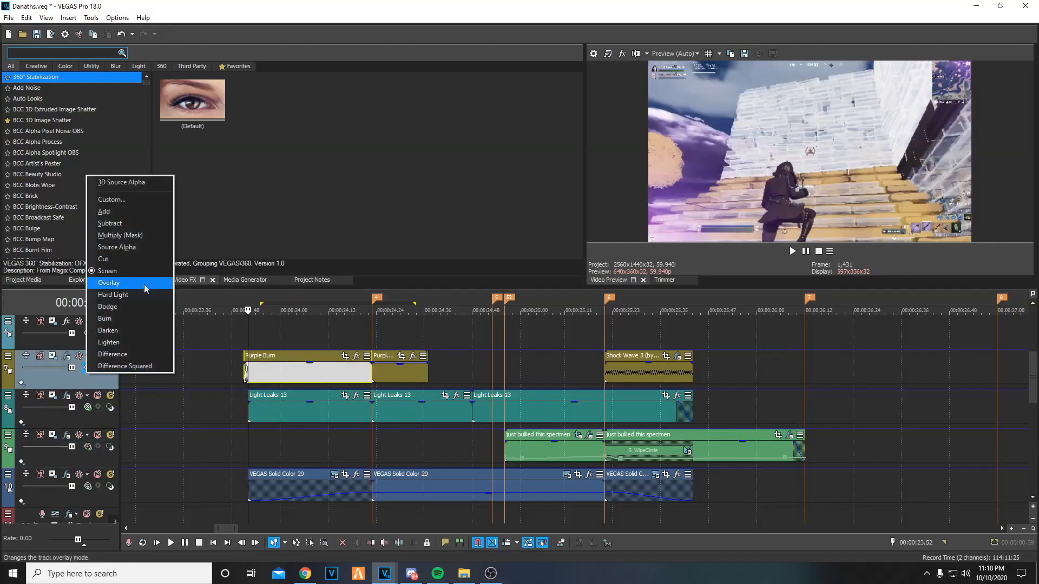
click(320, 347)
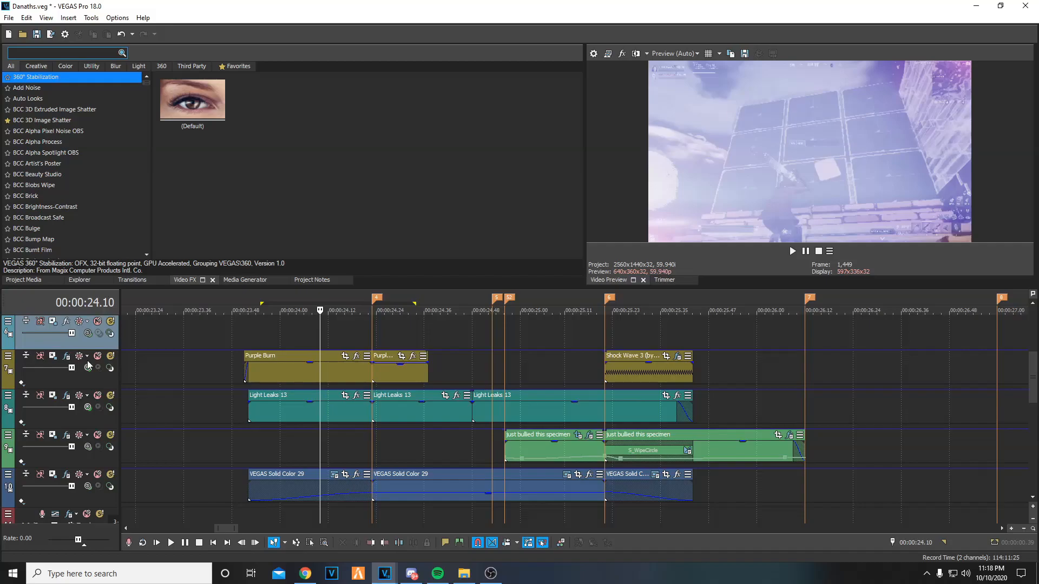
- Preview the duplicated glow clip after marker 5 and inspect the VEGAS Solid Color 29 clips around marker 4
click(535, 447)
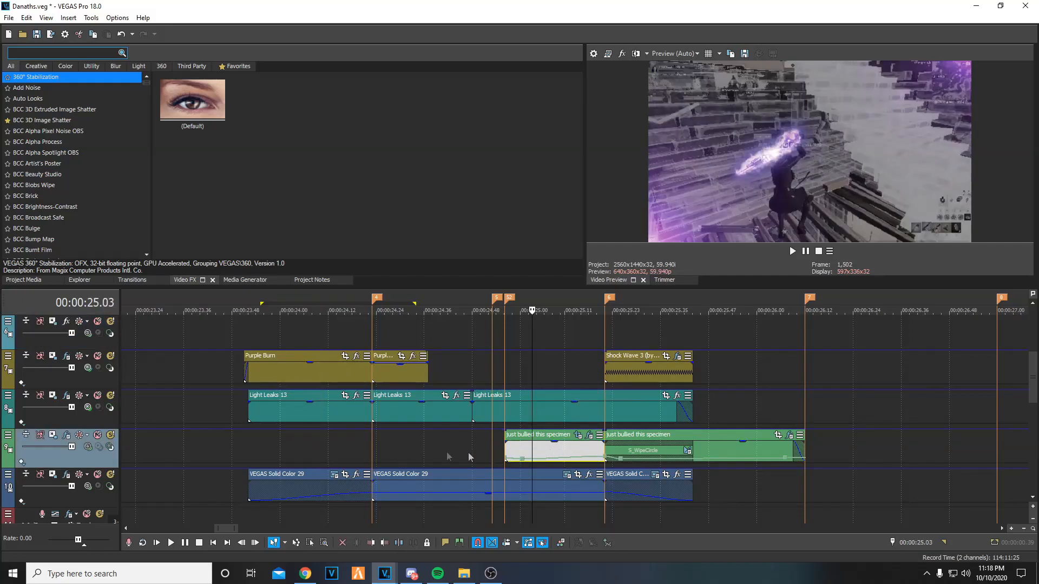
click(292, 475)
drag(259, 458, 512, 481)
drag(296, 460, 355, 472)
click(403, 487)
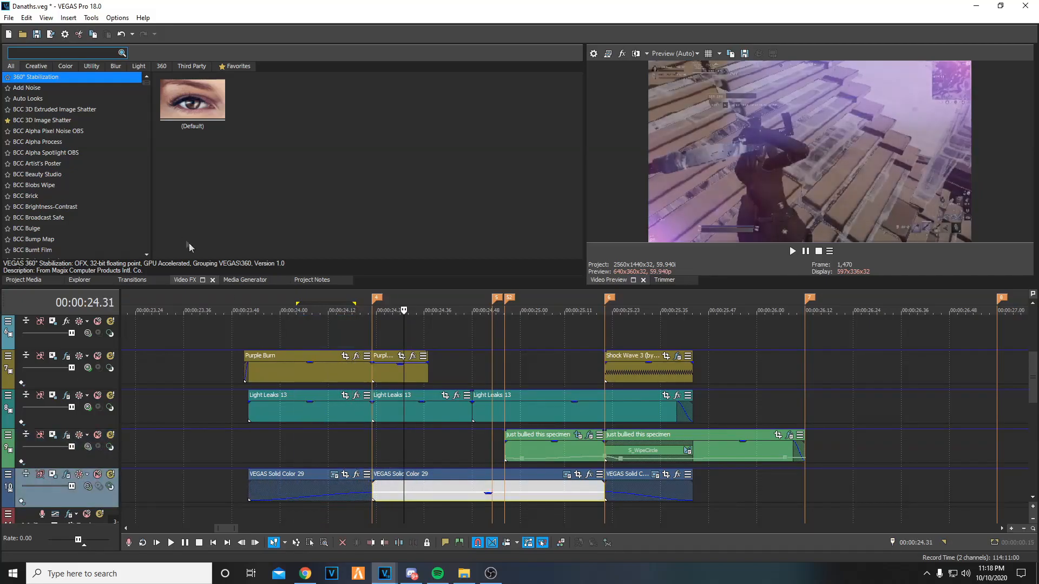
- Show the media generators and compare the fade-in and full-strength VEGAS Solid Color 29 clips up to marker 5
click(234, 279)
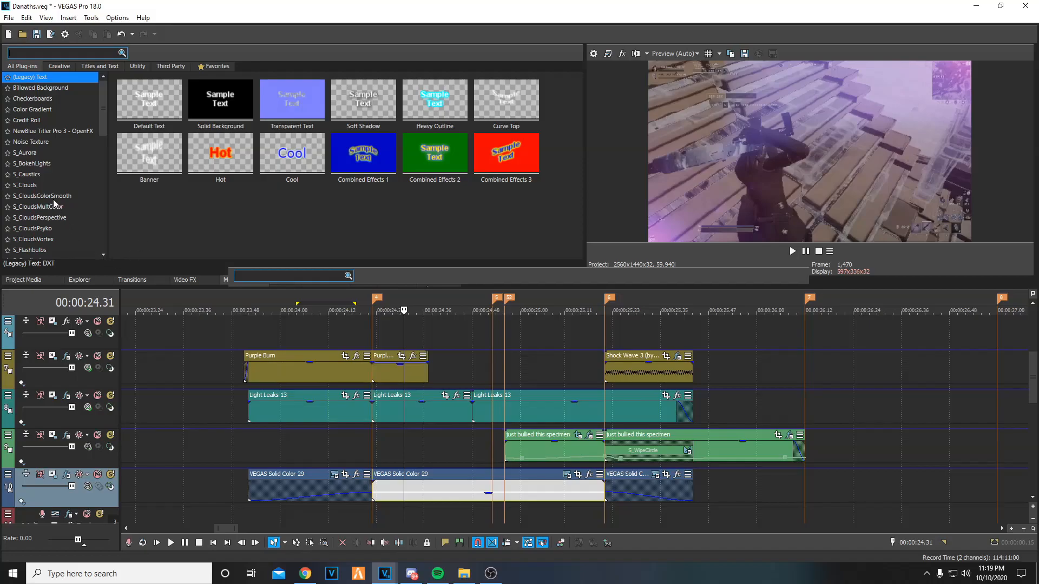
click(336, 333)
click(385, 334)
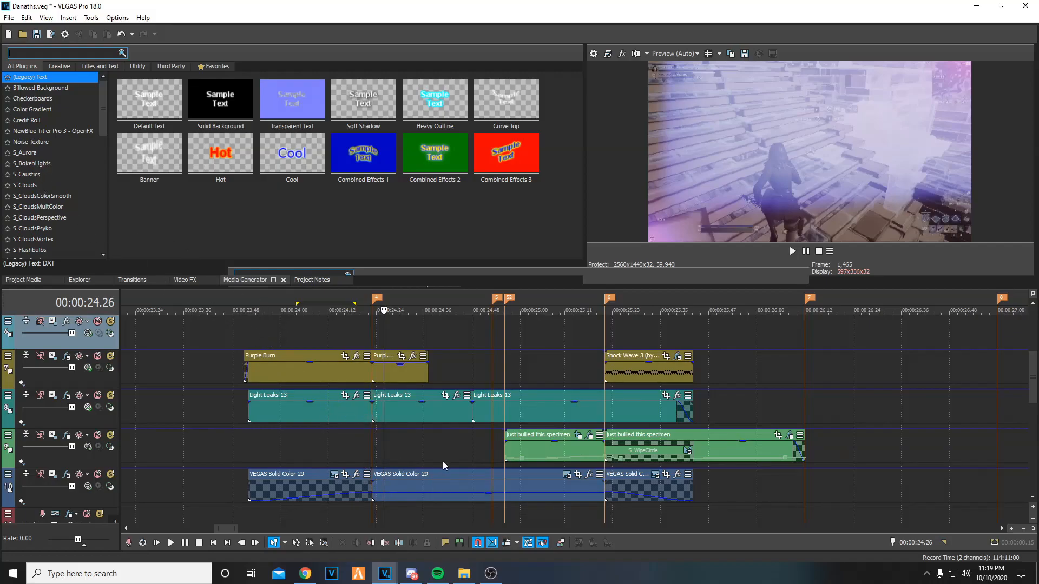
click(306, 492)
click(428, 493)
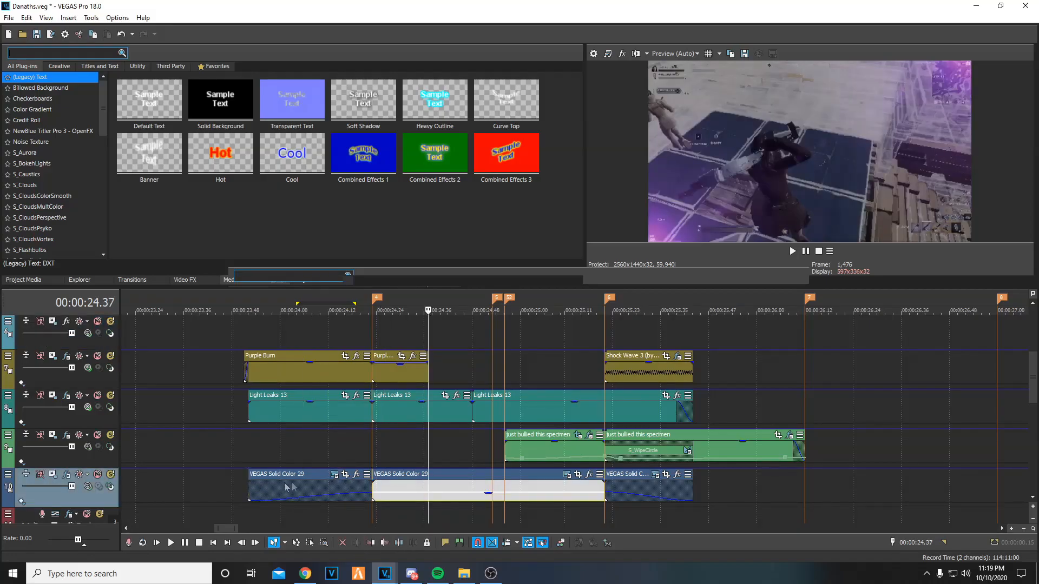
drag(444, 460, 492, 462)
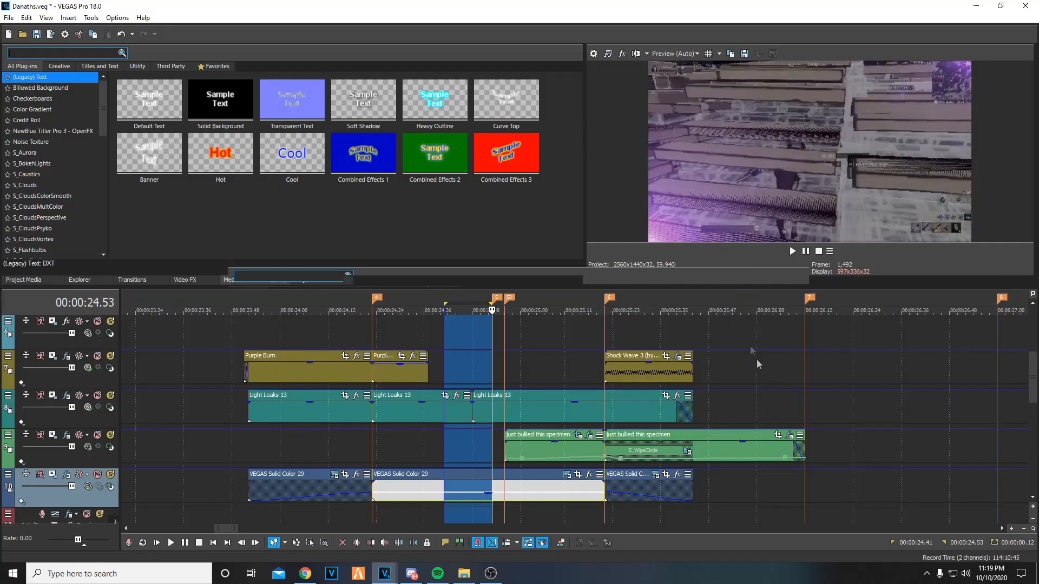
- Mark the section just after marker 6 where the last VEGAS Solid Color 29 clip fades out
scroll(747, 427, down, 6)
scroll(550, 457, up, 4)
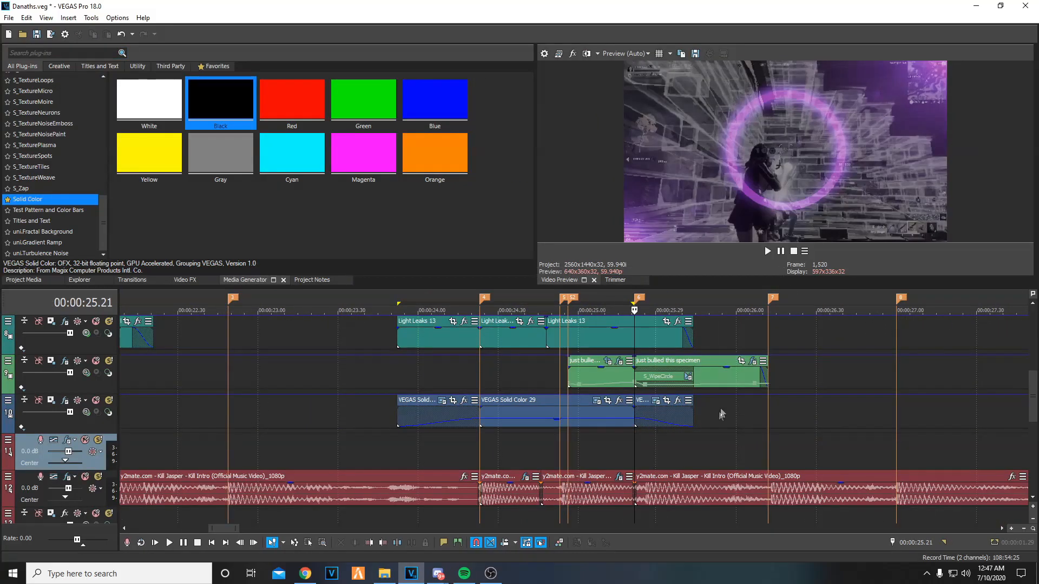
scroll(723, 406, up, 2)
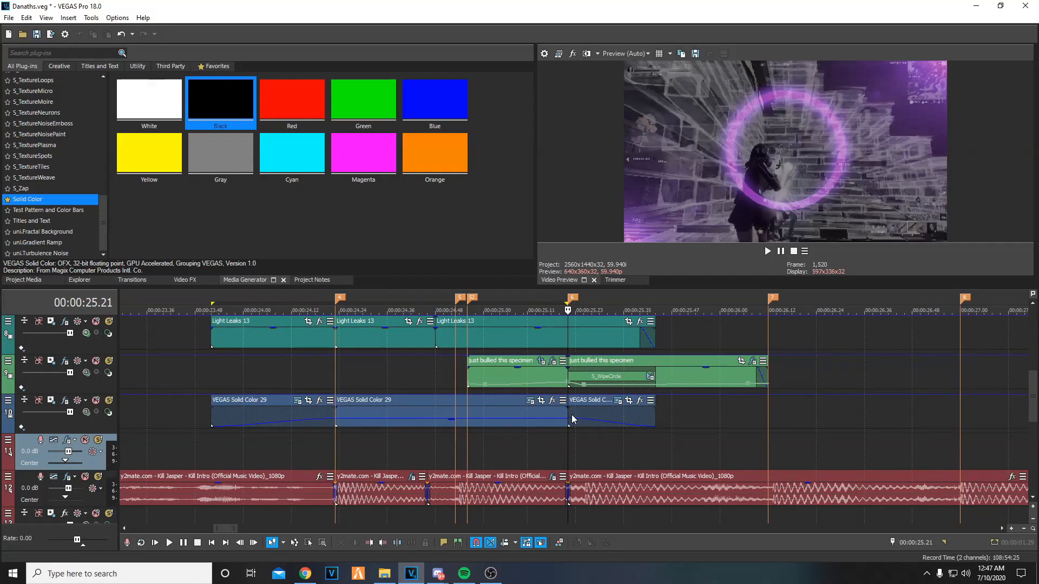
drag(575, 467, 680, 470)
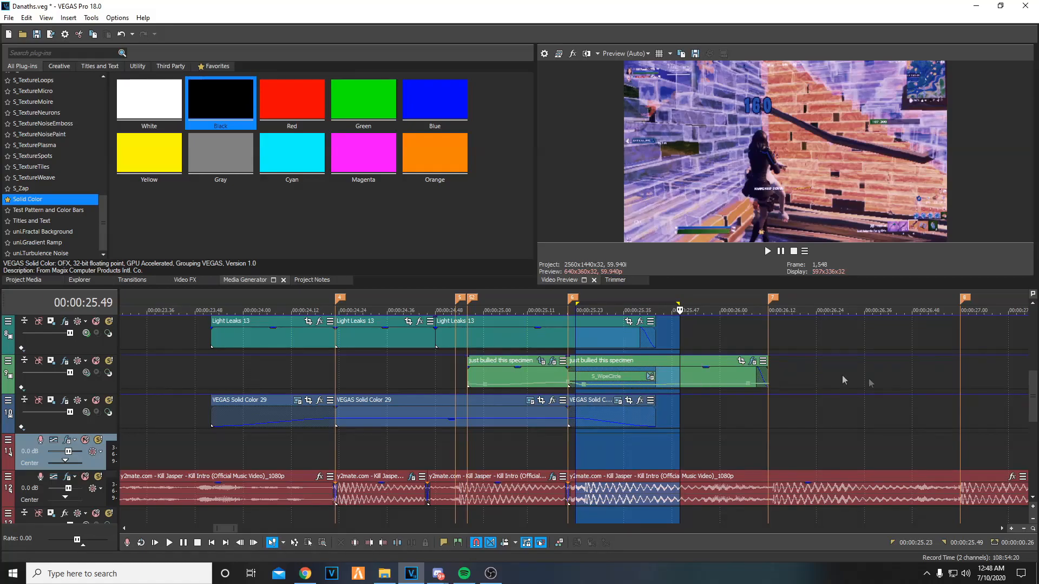
- View the overlay tracks around marker 6 and preview the frame where the Shock Wave 3 overlay starts
drag(1034, 404, 1033, 366)
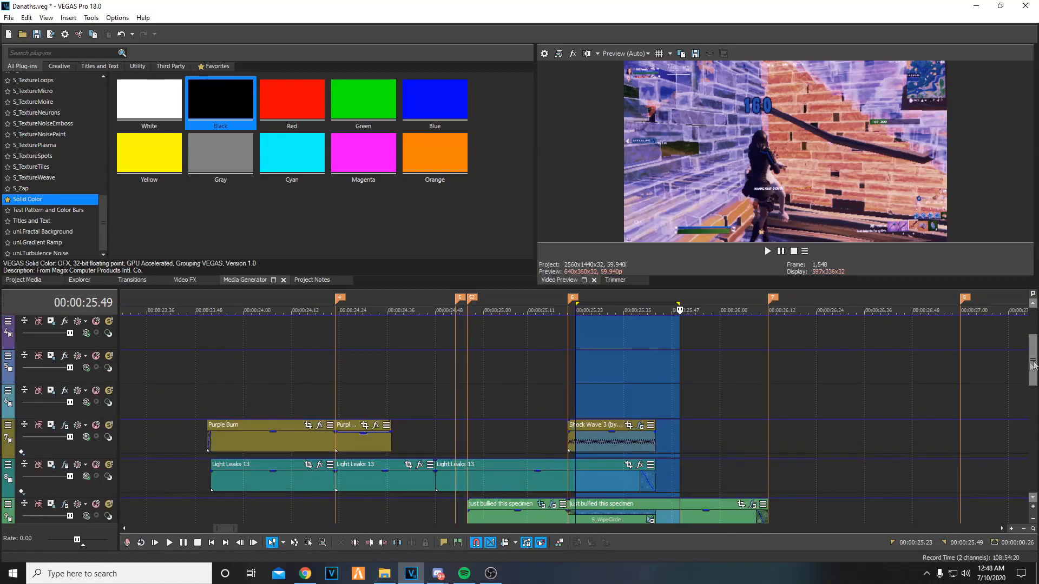
click(574, 399)
drag(632, 398, 640, 398)
click(1027, 347)
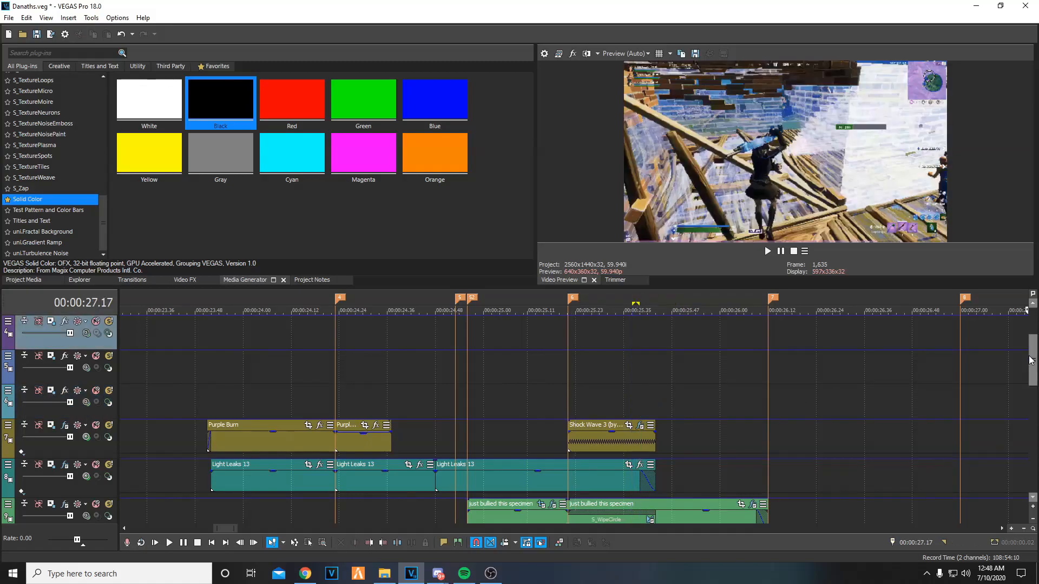
drag(1033, 367, 1038, 385)
click(567, 330)
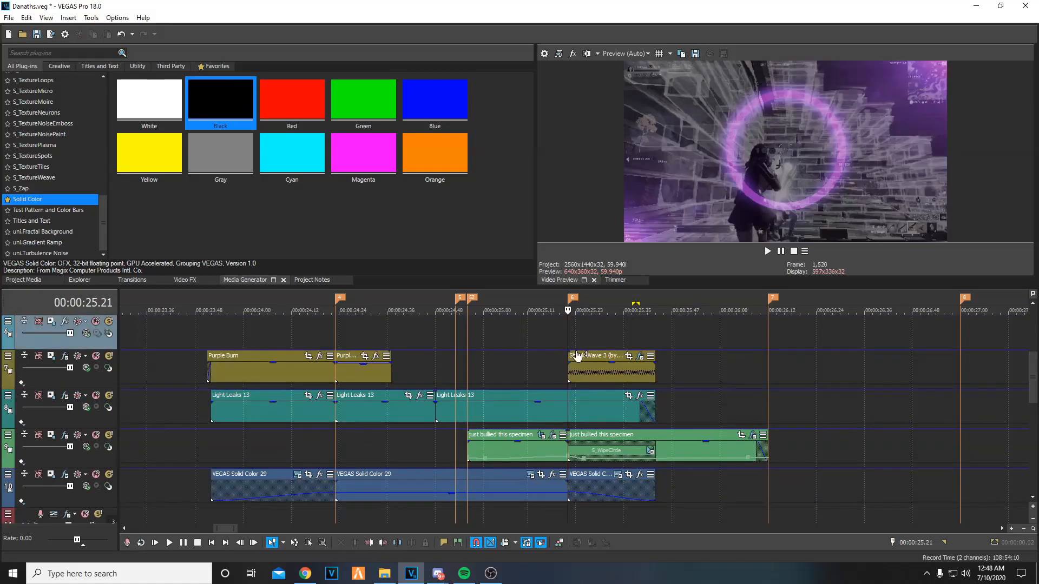
- Preview the shock wave transition across marker 6 and inspect the last Light Leaks 13 overlay beneath it
drag(499, 405, 496, 406)
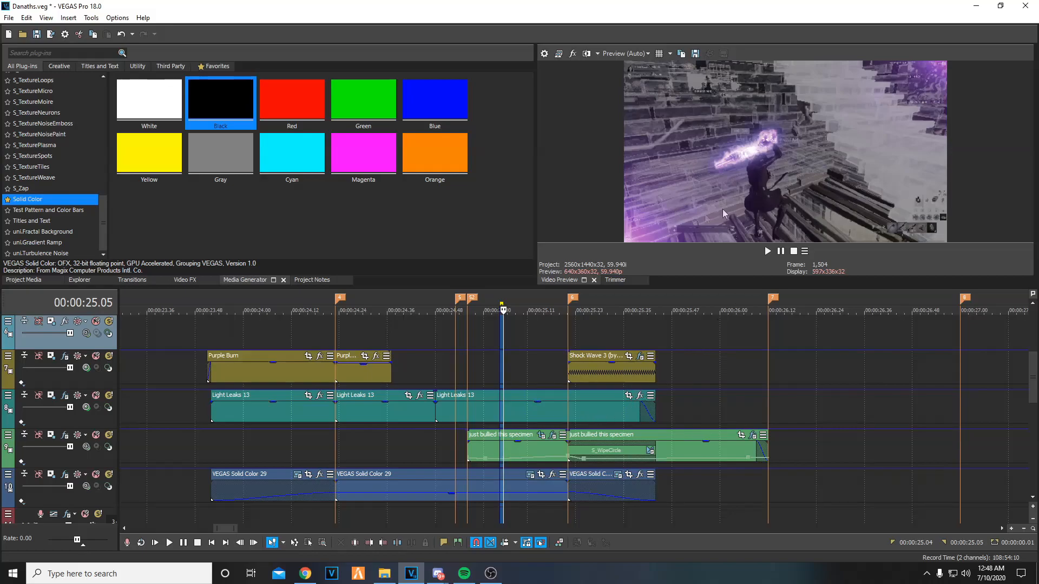
drag(557, 331, 672, 335)
drag(529, 333, 604, 335)
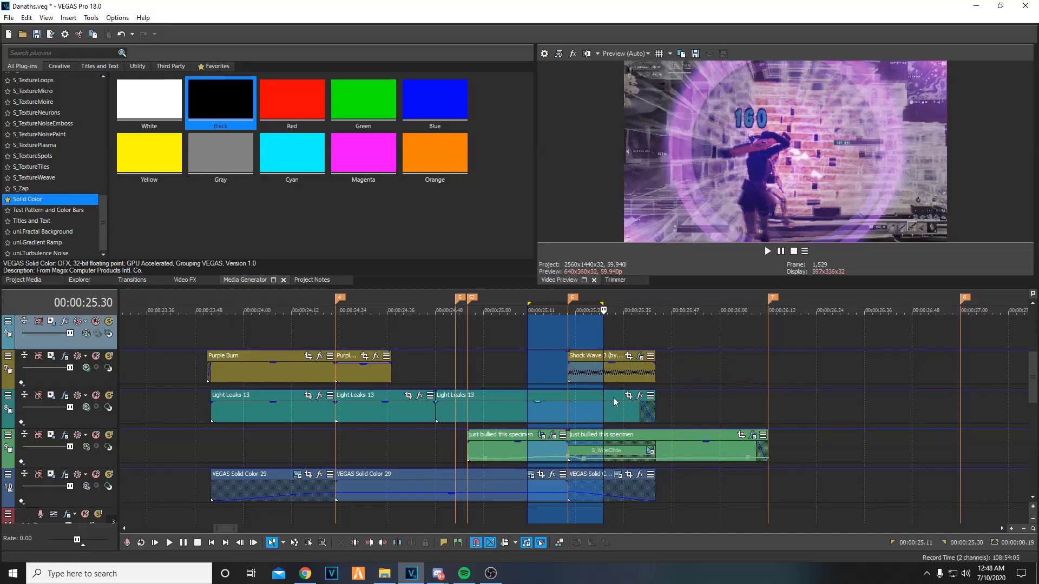
click(547, 414)
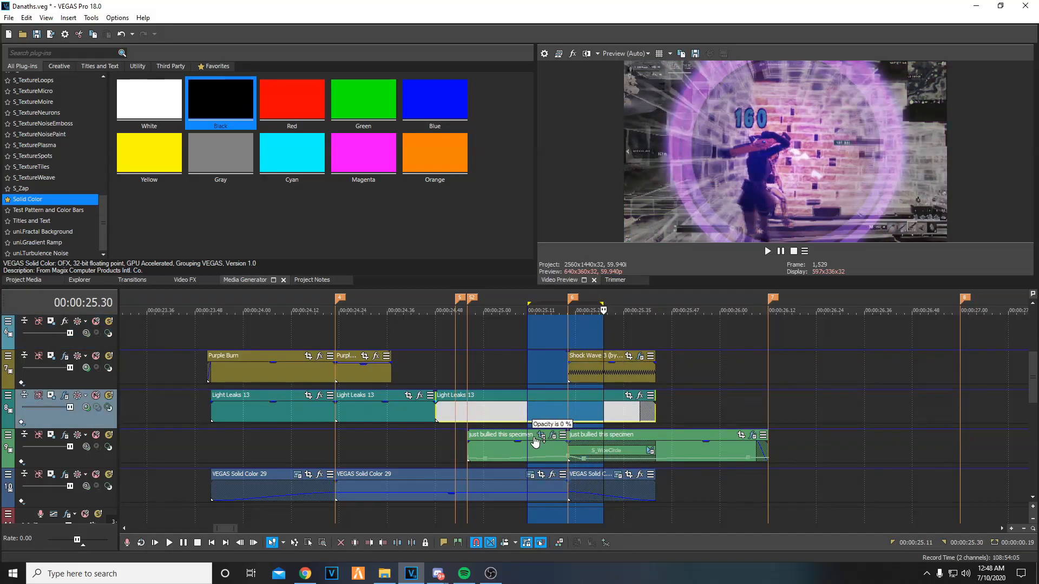
drag(539, 435, 522, 360)
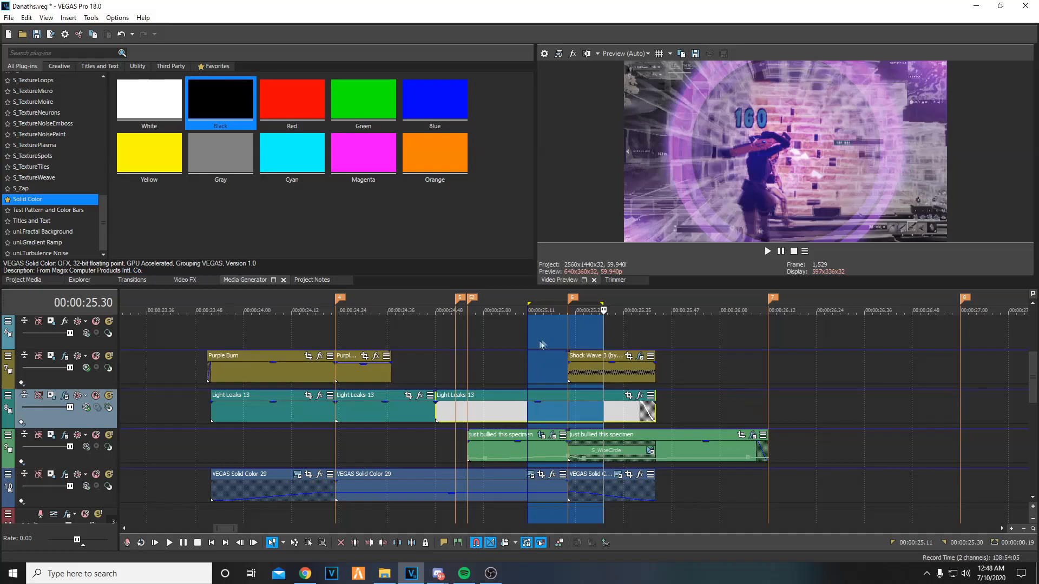
- Extend the end of the Shock Wave 3 overlay by about 38 frames, past marker 7, and preview the frame there
click(571, 337)
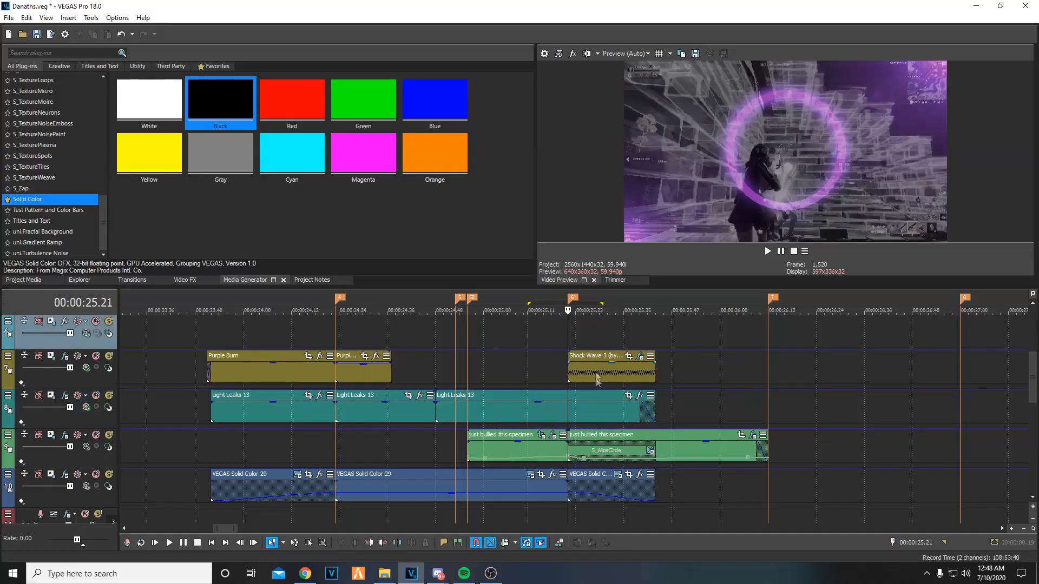
click(632, 372)
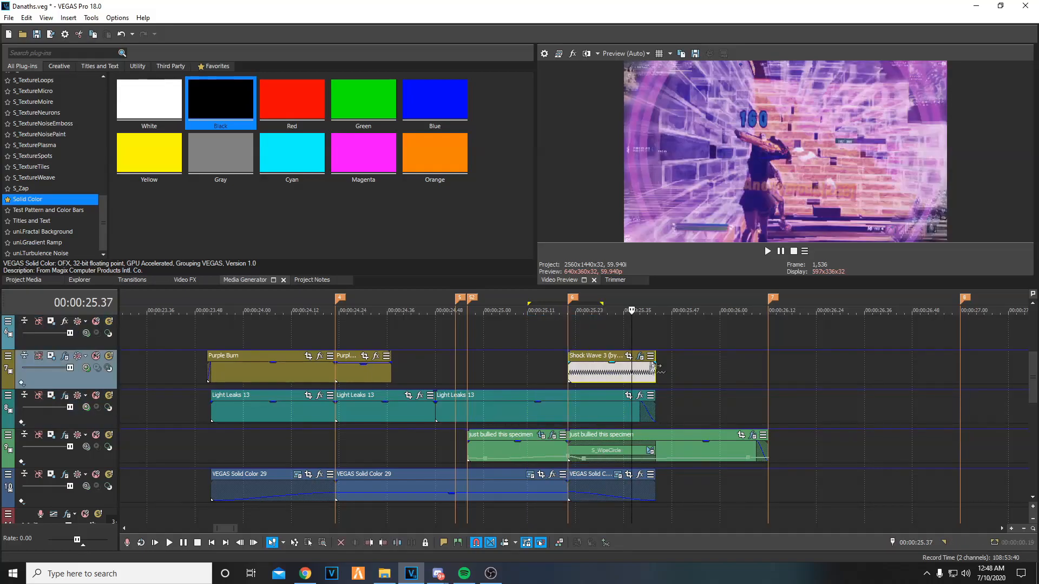
drag(651, 372, 805, 351)
click(812, 375)
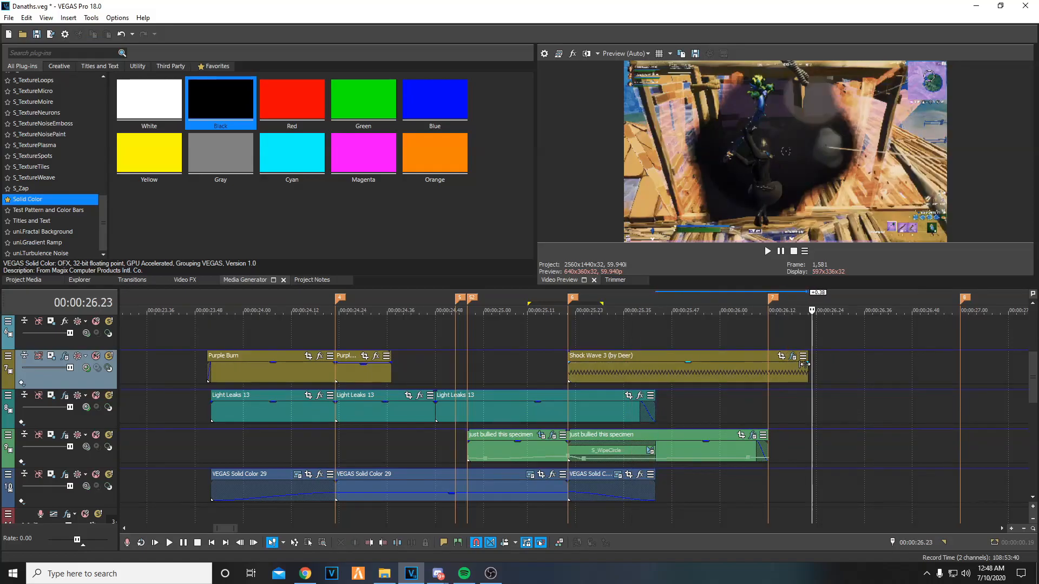
- Trim the end of the Shock Wave 3 overlay back about 38 frames, to where the Light Leaks 13 clip beneath it ends
click(712, 373)
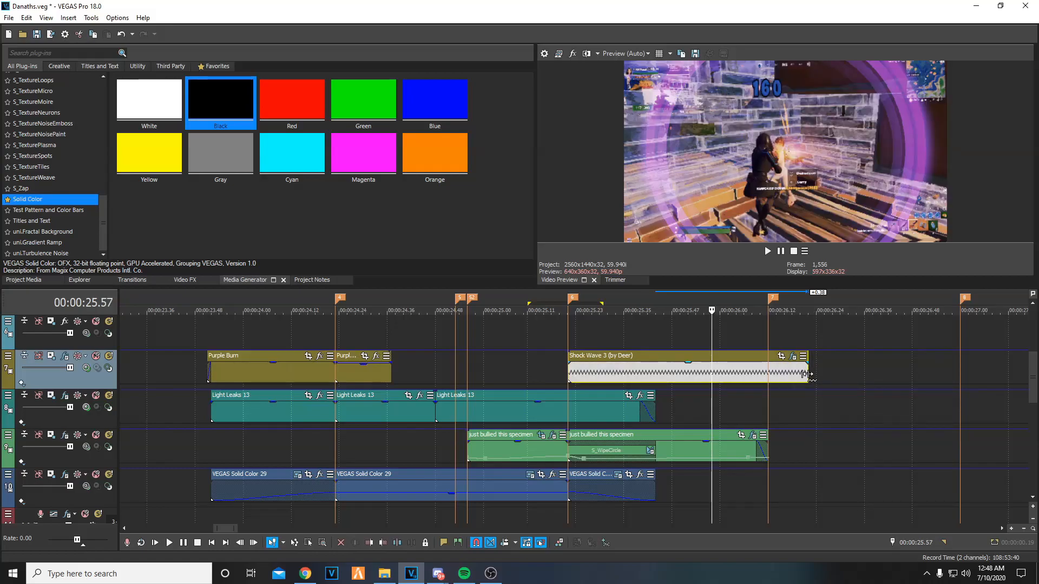
drag(808, 372, 518, 353)
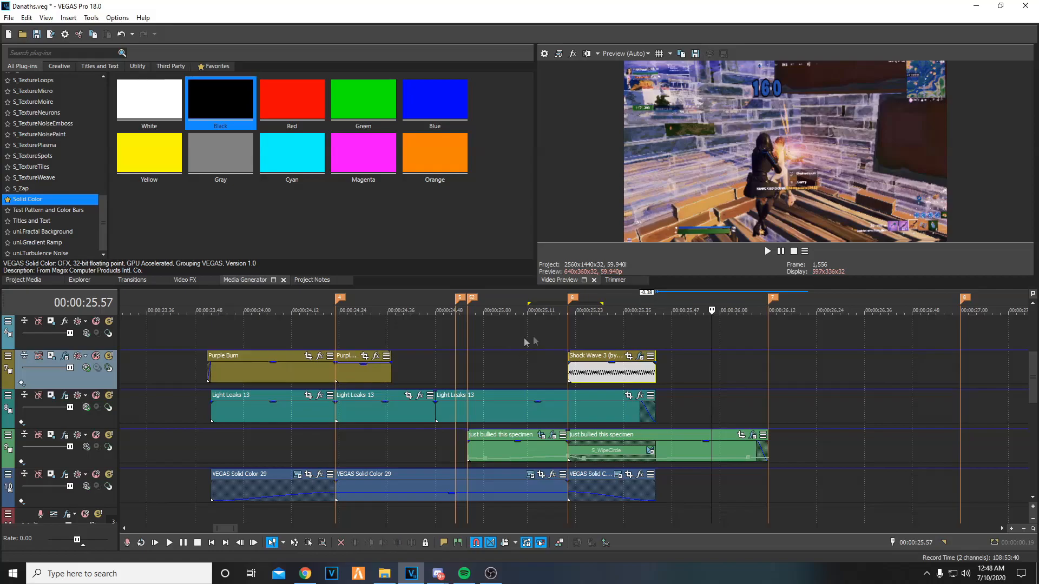
- Mark the section spanned by the Shock Wave 3 overlay after marker 6 and preview its frames
drag(552, 330, 654, 345)
click(570, 342)
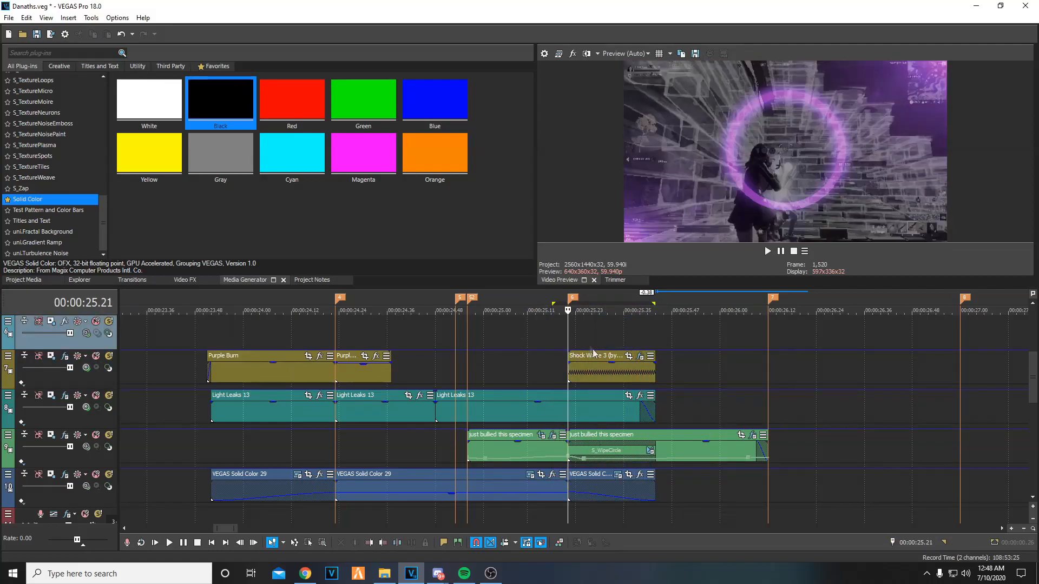
click(581, 376)
click(604, 369)
drag(604, 345, 628, 346)
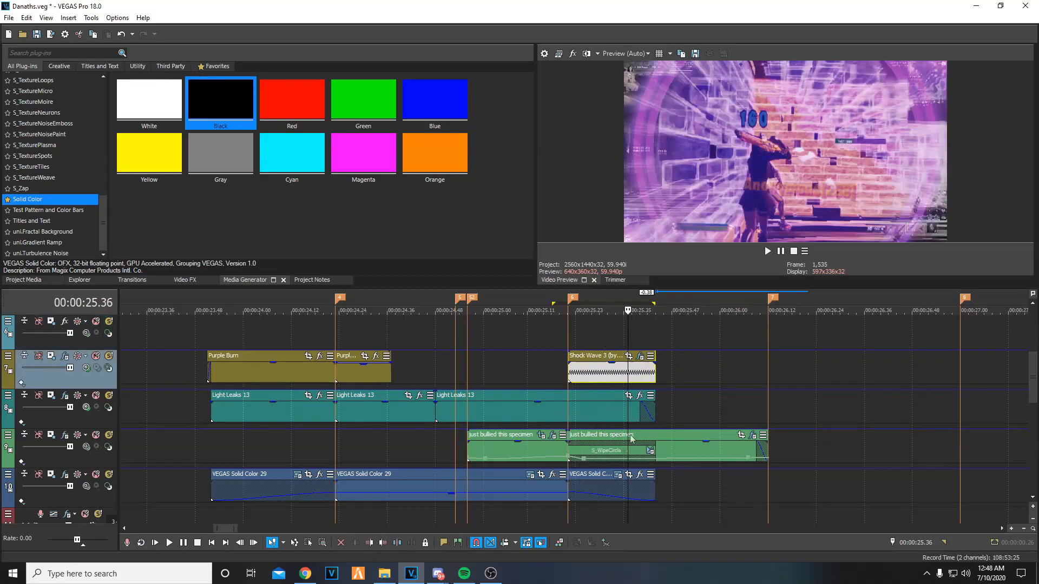
- Inspect the Color Corrector settings on the main gameplay clip "just bullied this specimen" after marker 6, and close its effects
click(593, 439)
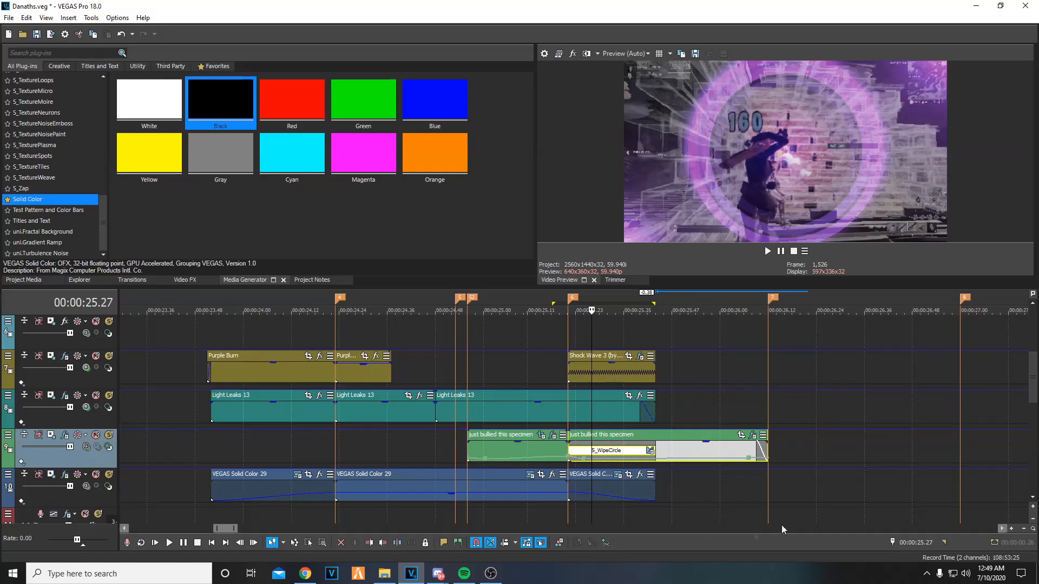
scroll(574, 422, down, 5)
click(572, 297)
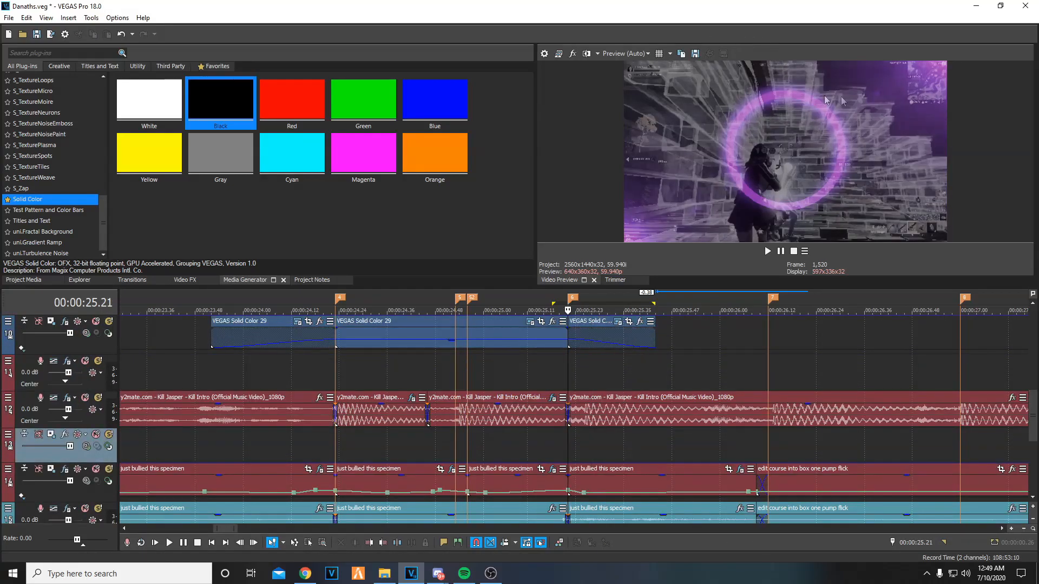
click(741, 469)
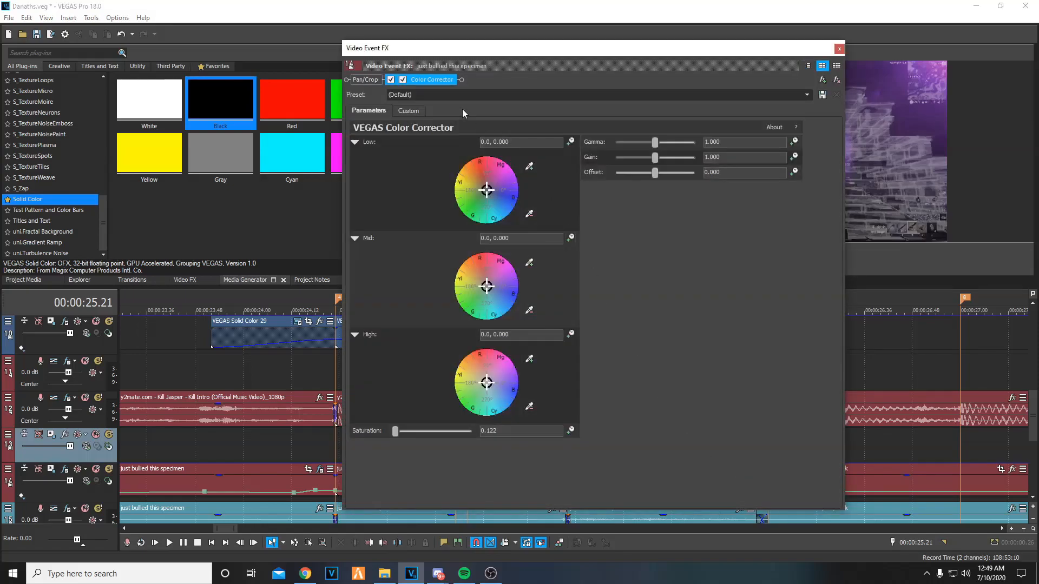
drag(681, 65, 465, 22)
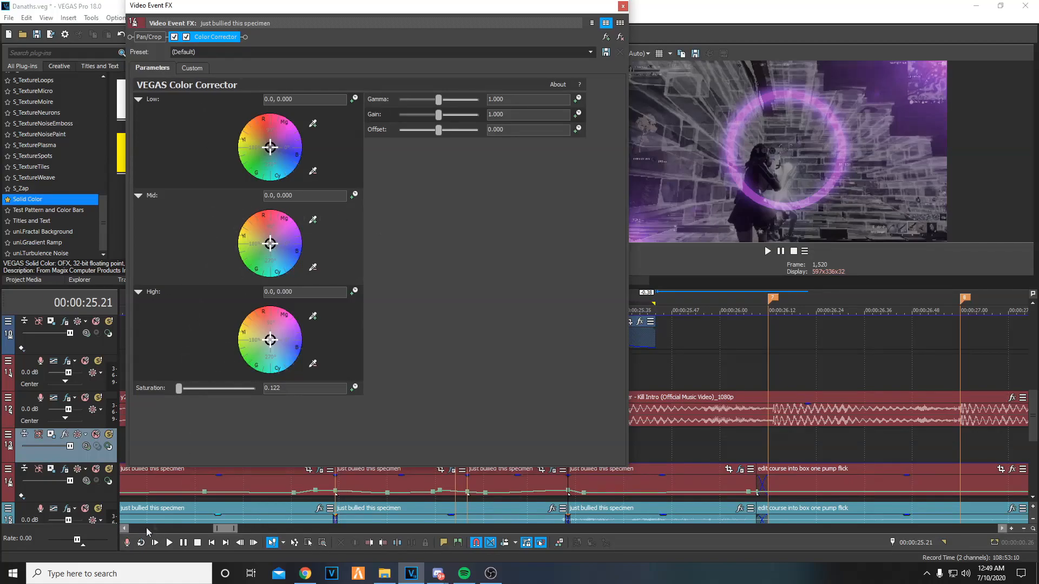
click(623, 6)
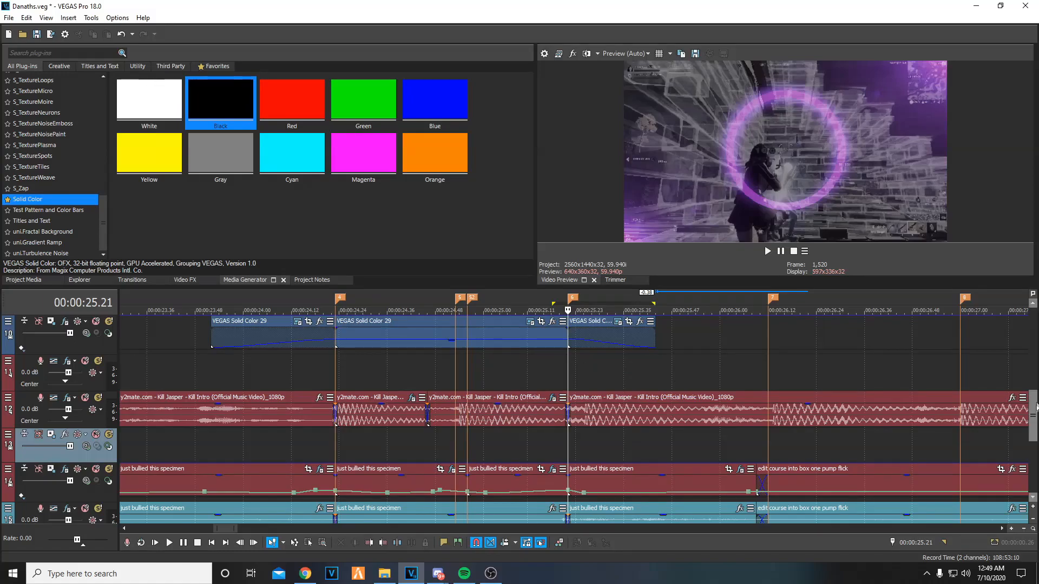
- Mark a short section around marker 6 and preview the start of the shock wave transition with the overlay tracks in view
drag(1031, 417, 1030, 387)
drag(556, 449, 606, 484)
click(568, 489)
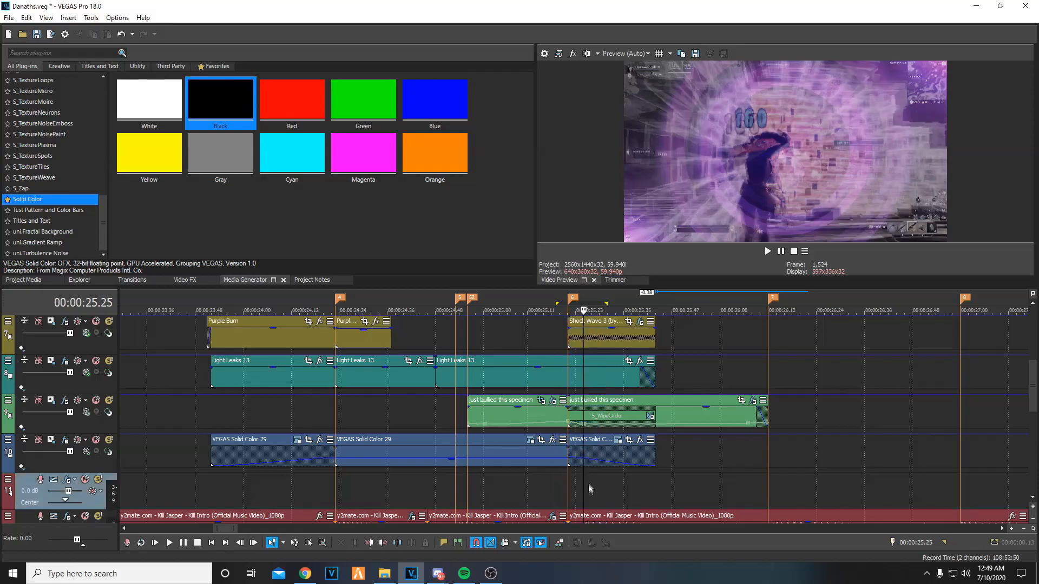
- Open the effects of the overlay copy of the gameplay clip after marker 6 and examine the BCC Lens Blur OBS settings and keyframes
click(753, 401)
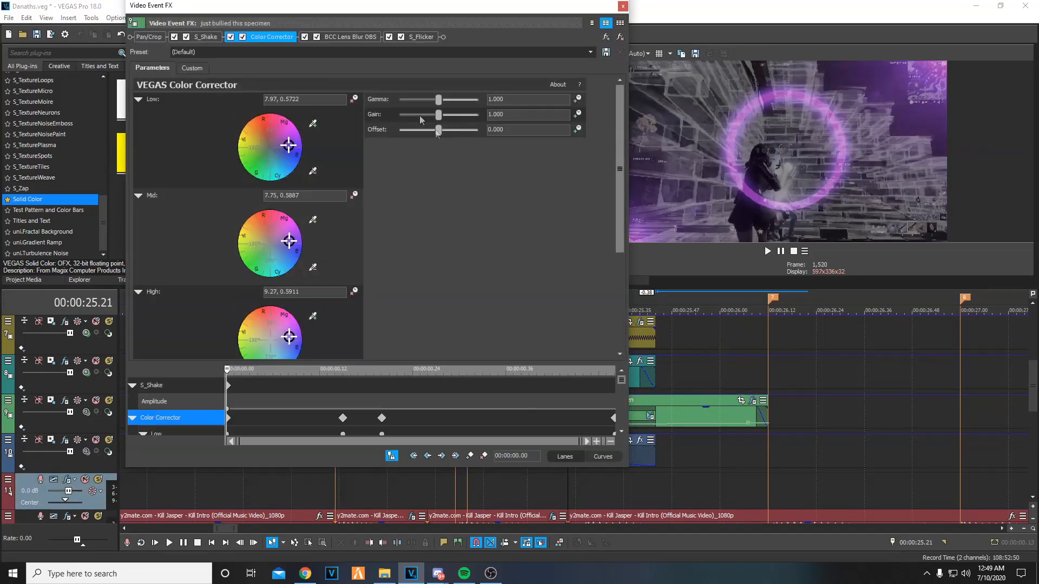
click(350, 37)
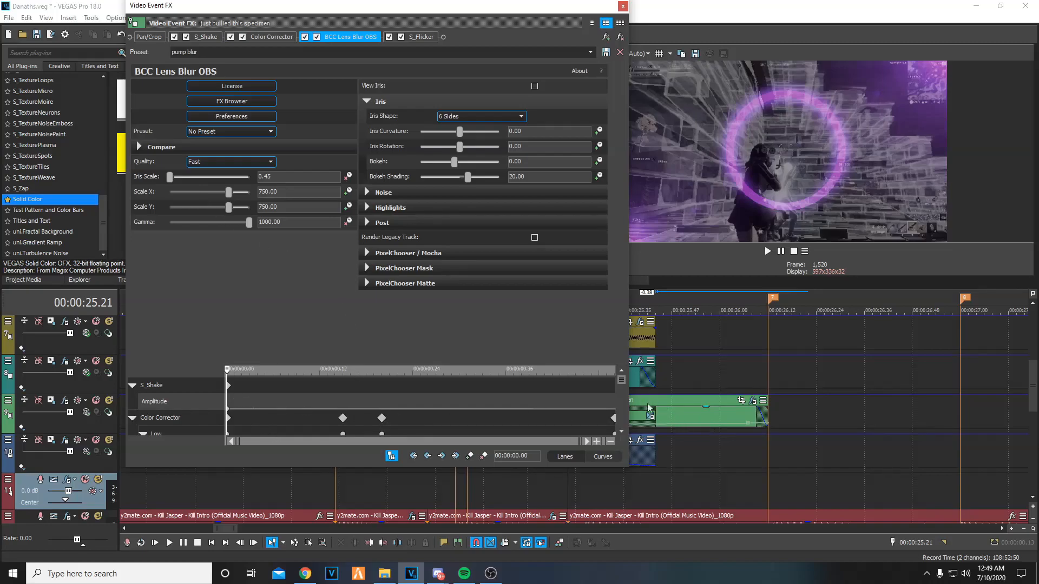
drag(621, 381, 629, 415)
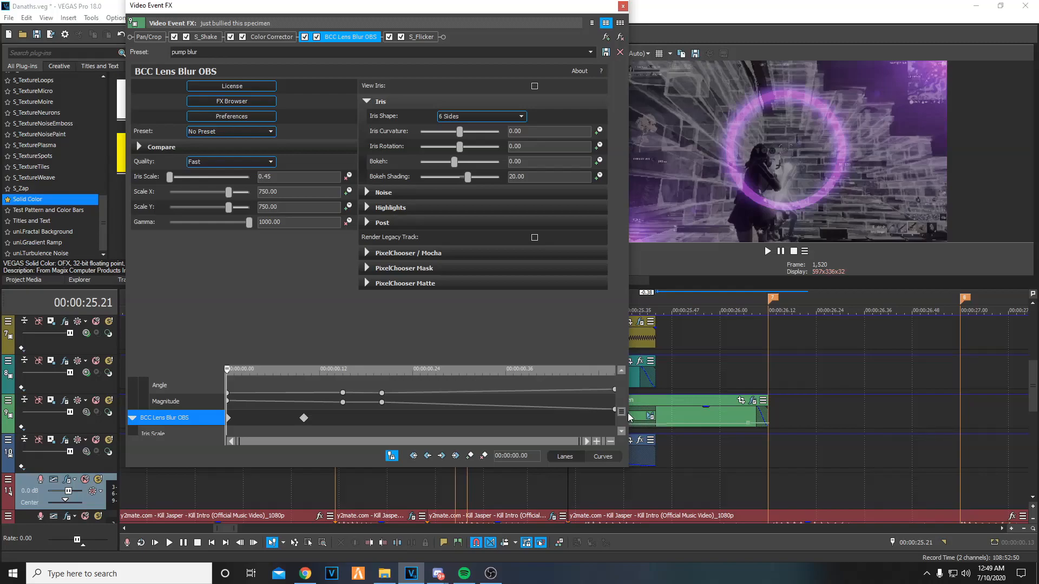
click(303, 418)
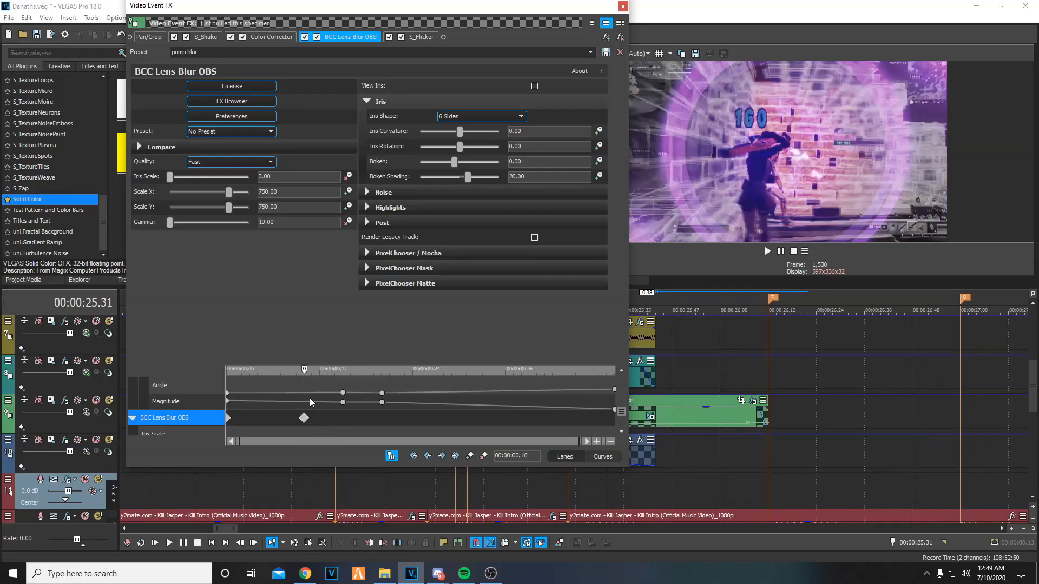
scroll(389, 407, up, 2)
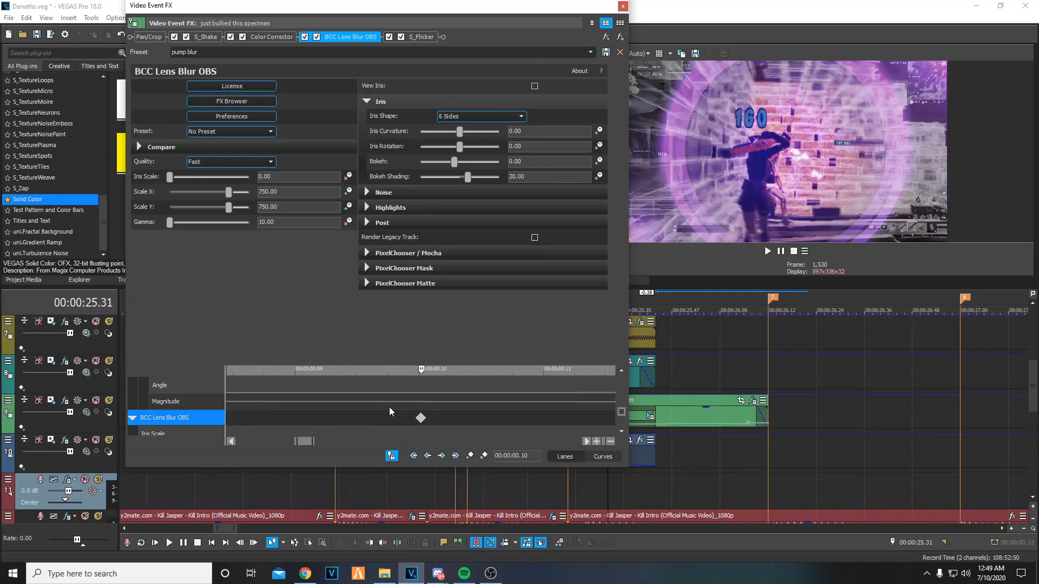
scroll(388, 407, down, 2)
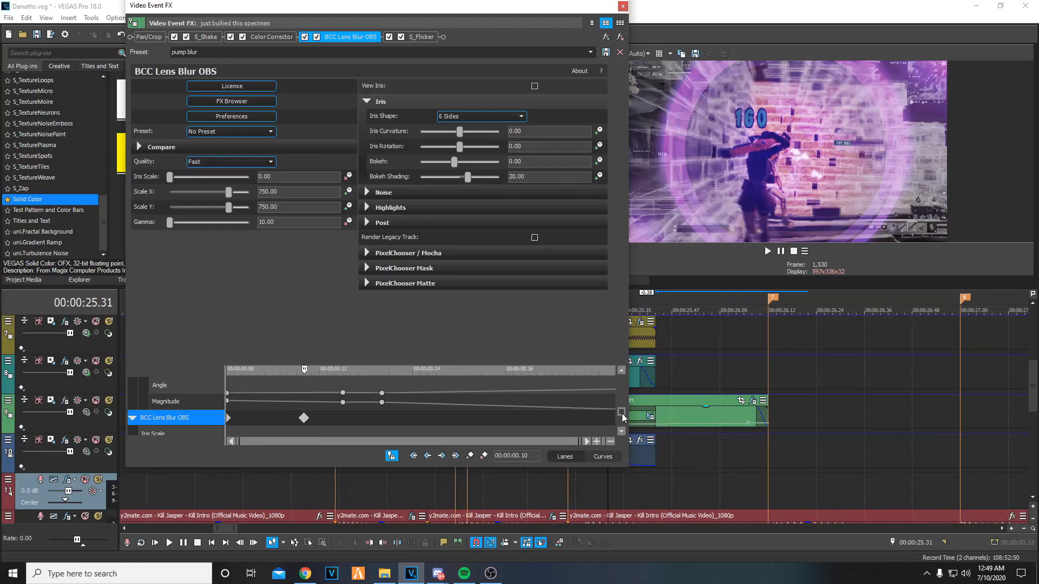
scroll(623, 415, down, 2)
scroll(626, 423, down, 2)
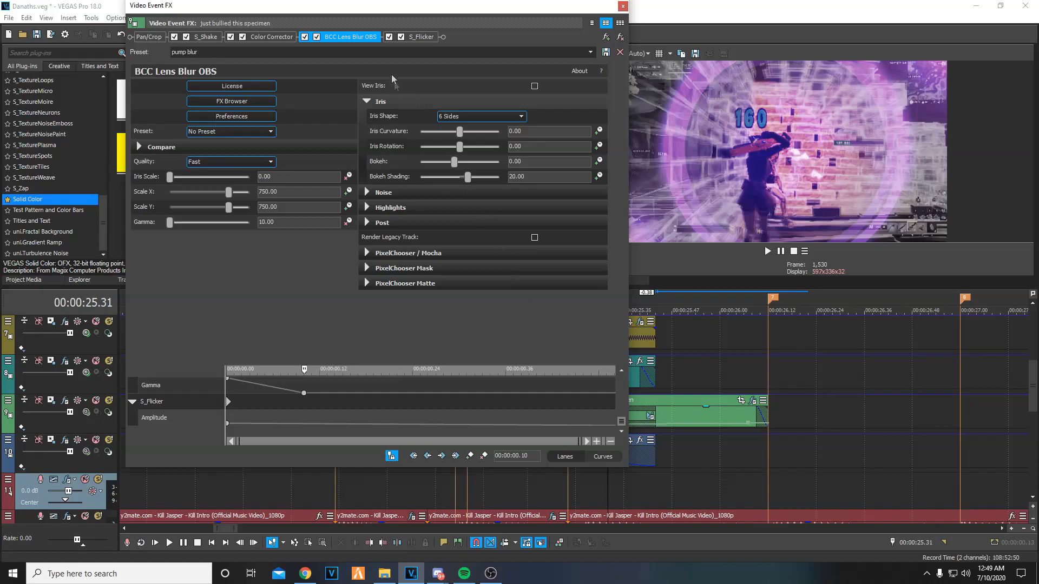
- Examine the S_Flicker settings on the overlay gameplay clip, comparing the amplitude from its first to its last keyframe
click(421, 37)
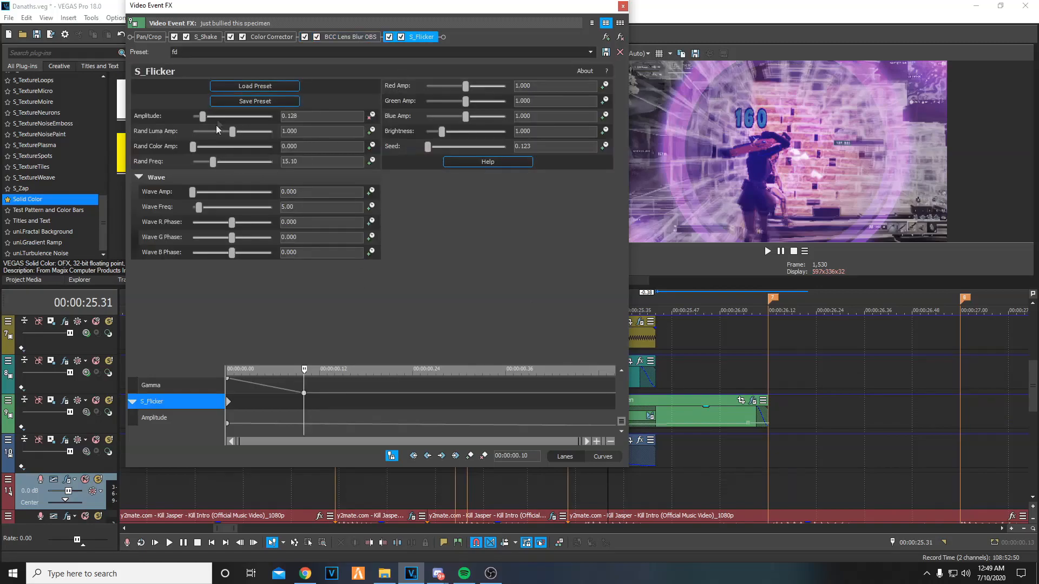
click(233, 407)
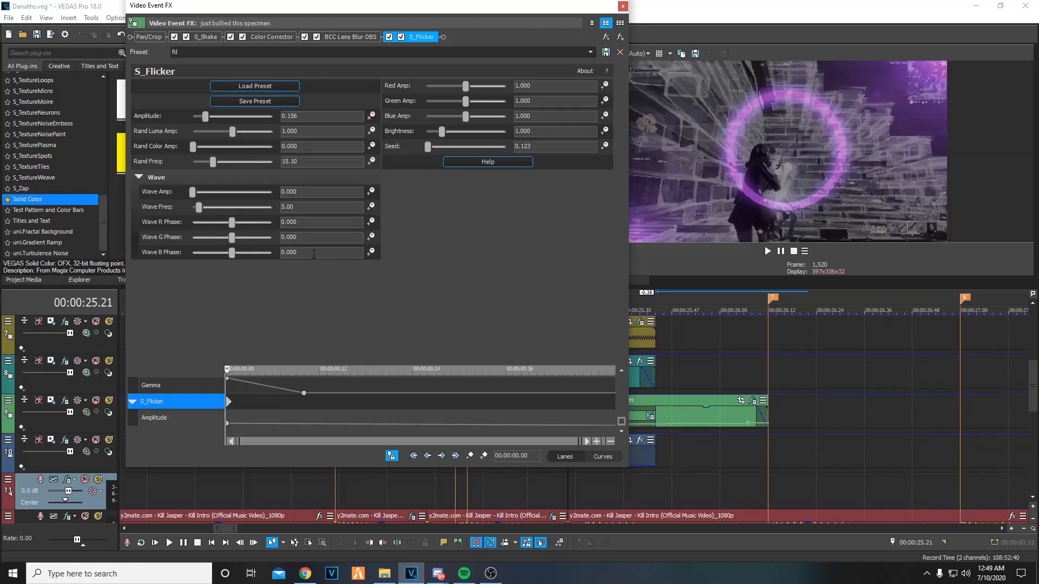
drag(263, 407, 614, 407)
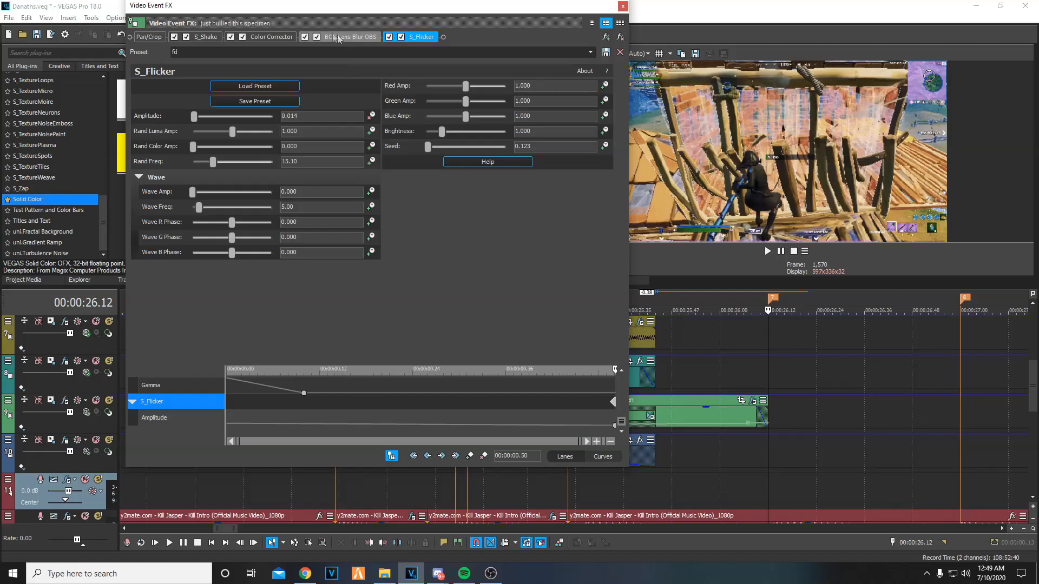
- Examine the Color Corrector's keyframed color wheels on the overlay gameplay clip, stepping from its start through to the last keyframe
click(275, 38)
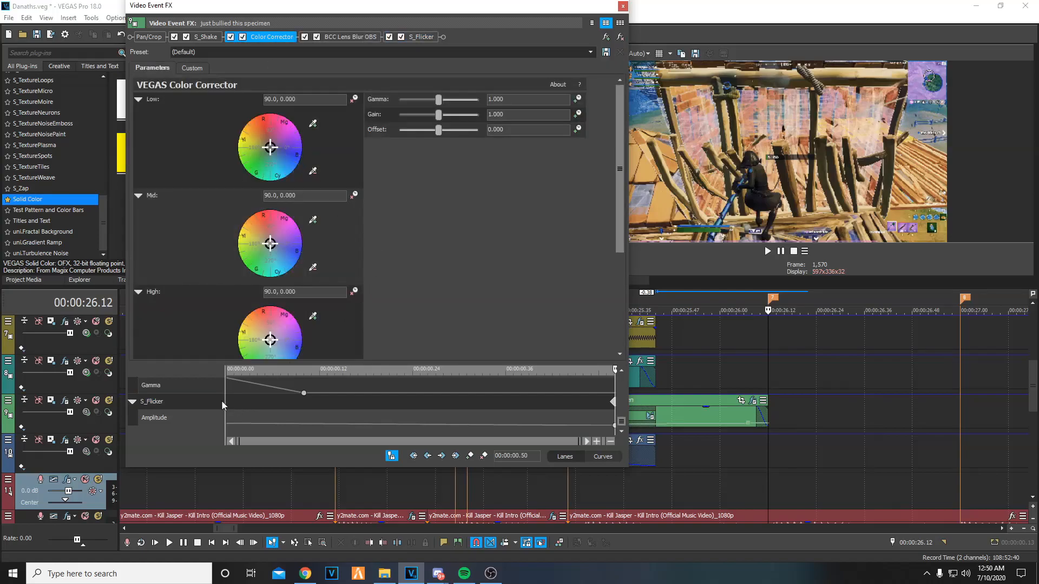
drag(622, 422, 622, 383)
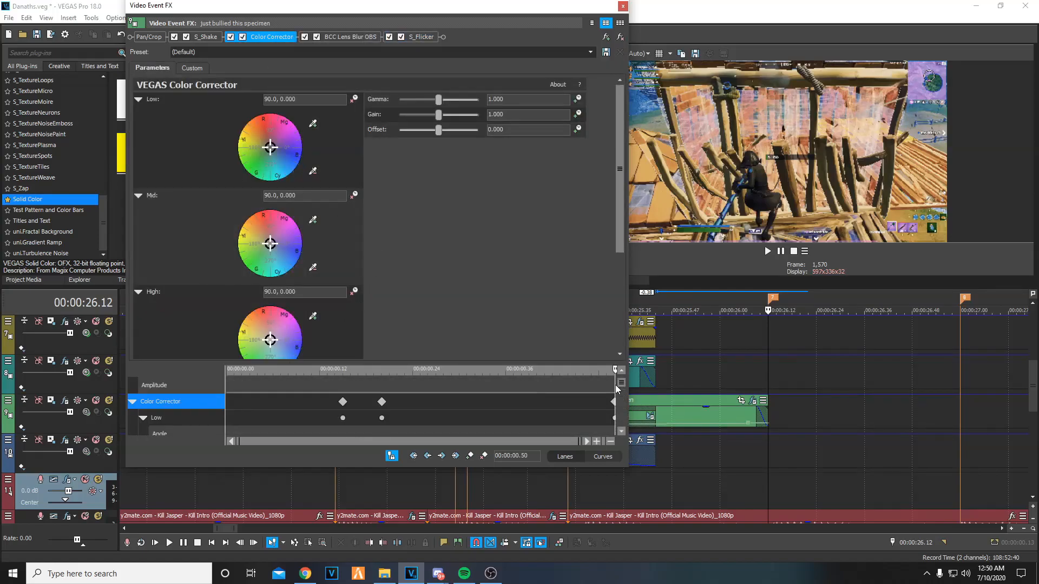
click(342, 402)
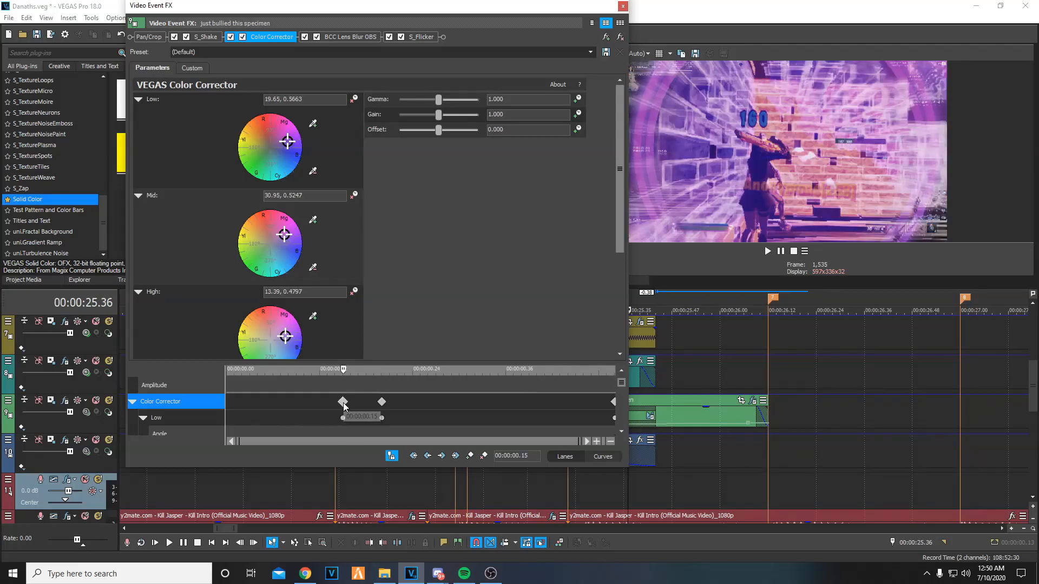
click(235, 404)
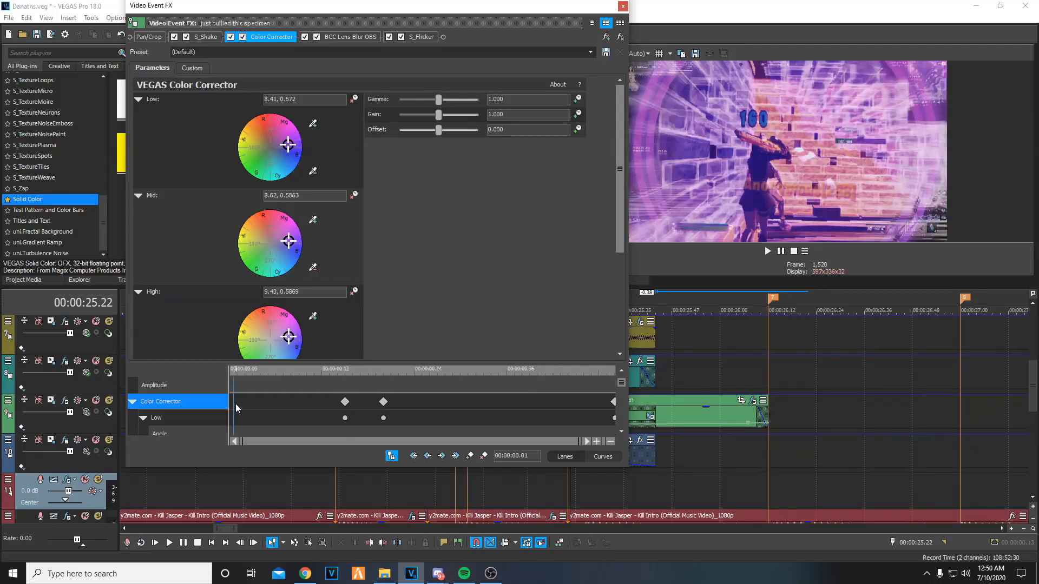
drag(241, 406, 342, 414)
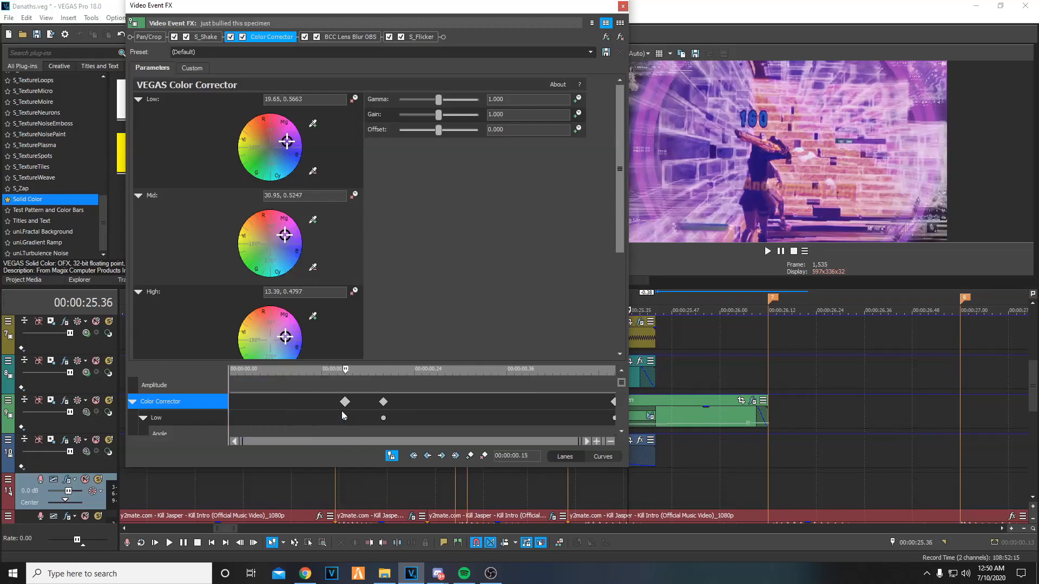
click(383, 403)
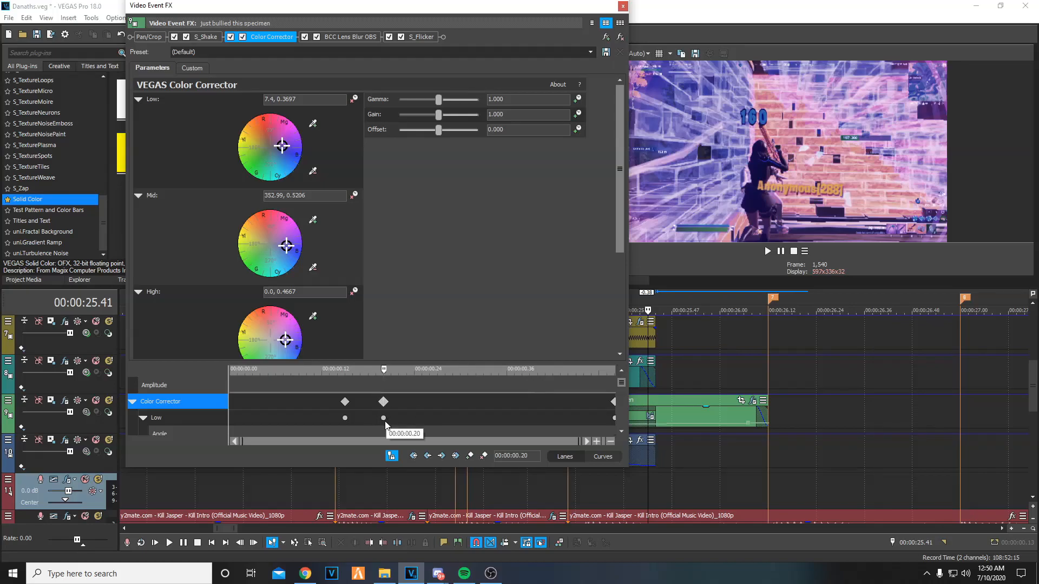
click(614, 402)
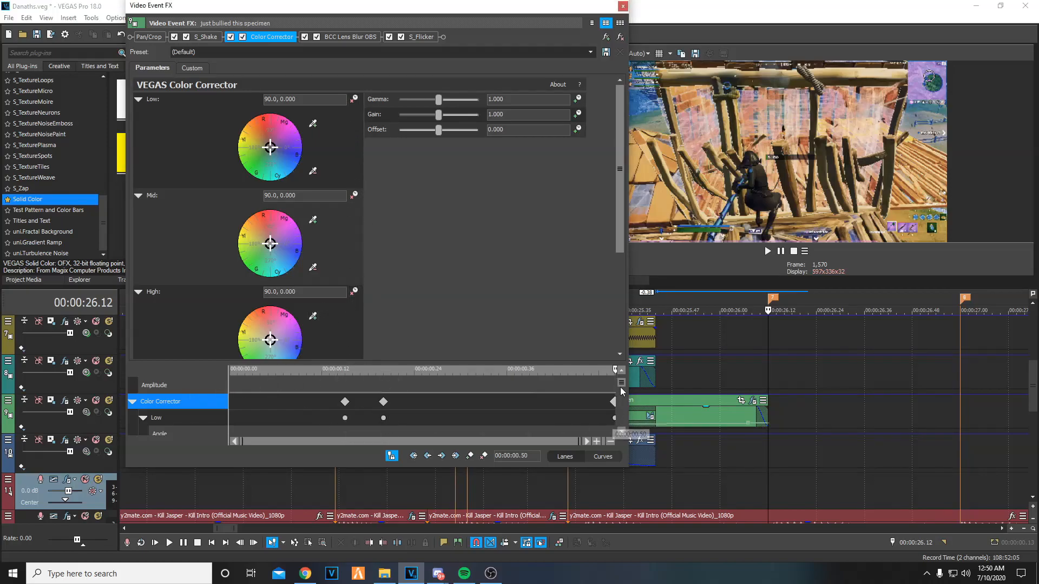
- Examine the S_Shake settings on the overlay gameplay clip, comparing the amplitude at its start and end keyframes
scroll(622, 385, up, 1)
click(260, 396)
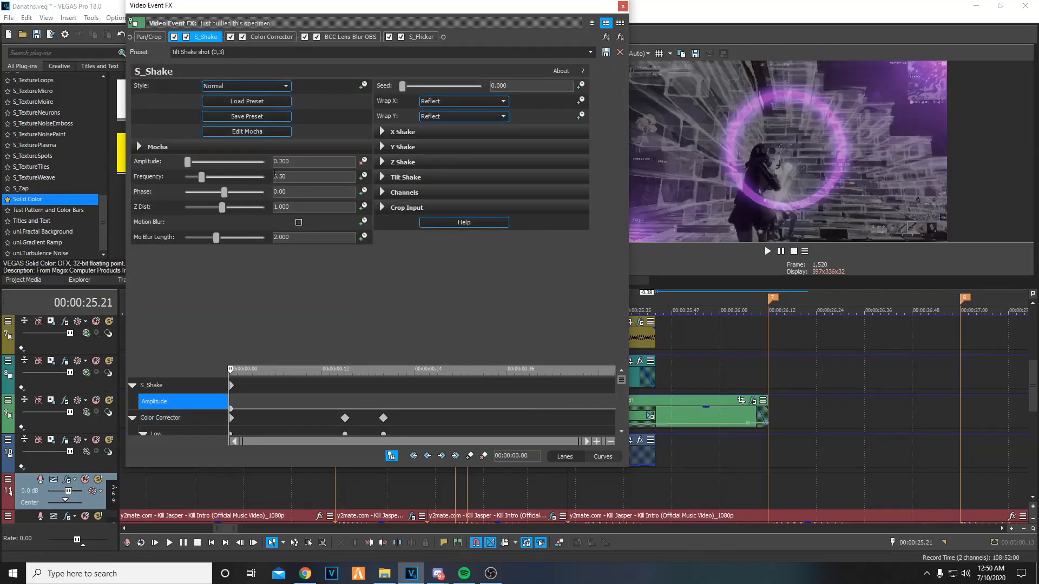
drag(311, 385, 668, 406)
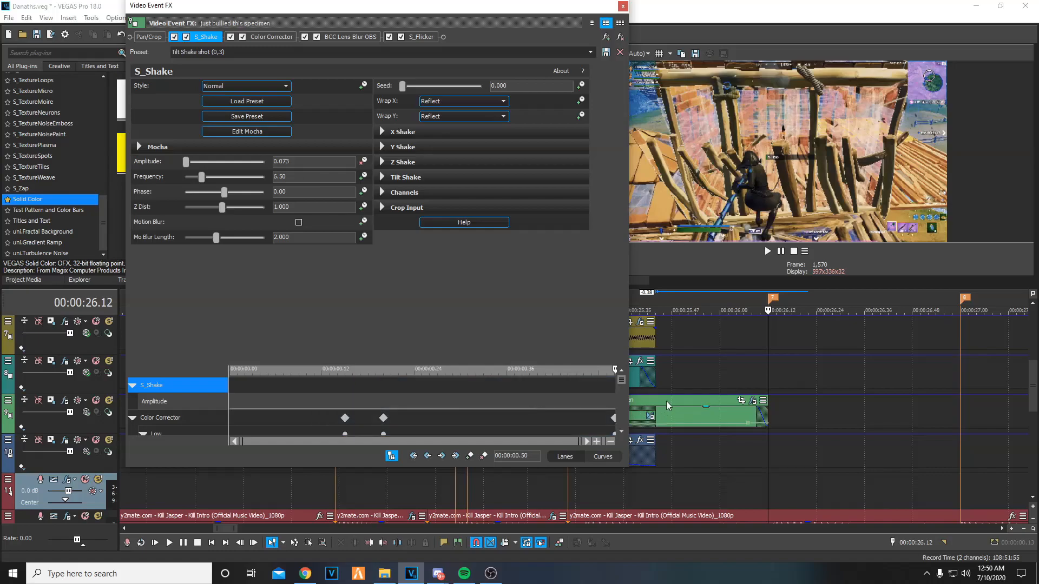
drag(528, 396, 230, 390)
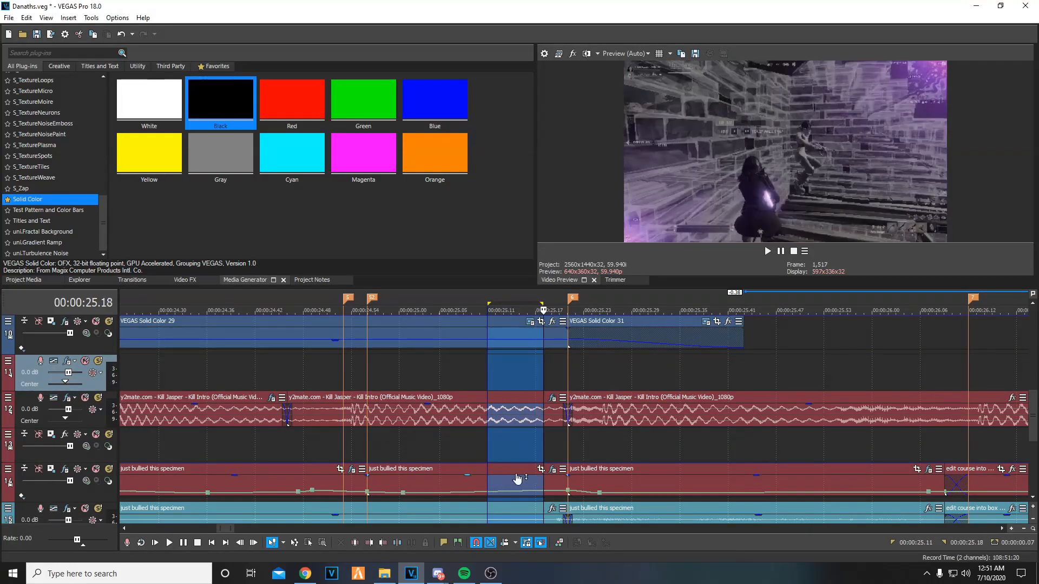
- Look over the tracks around marker 6, inspect the S_QuadTone colors on the Shock Wave 3 overlay, and close its effects
click(447, 446)
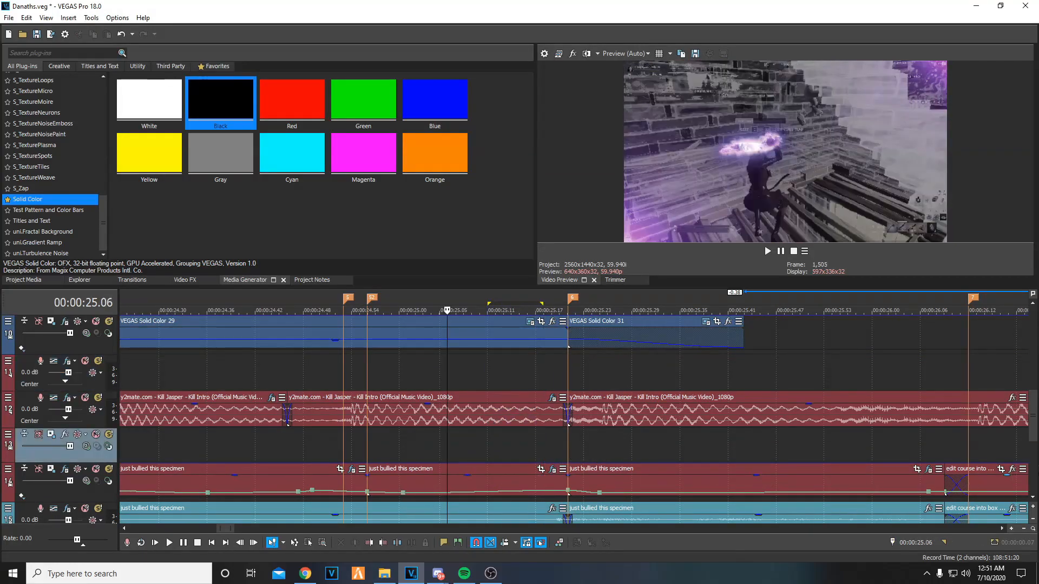
scroll(1031, 424, up, 2)
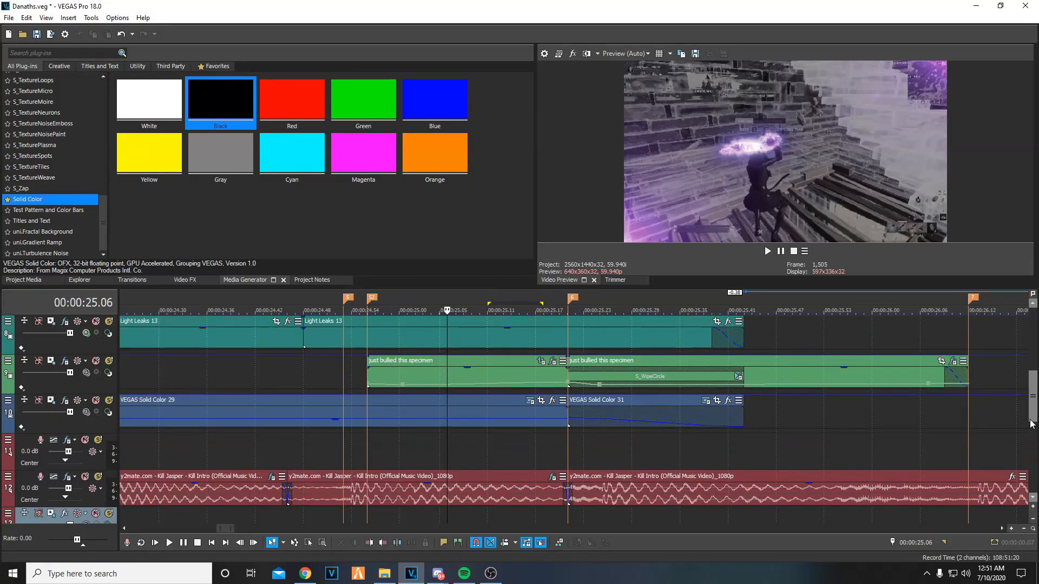
scroll(1031, 423, down, 2)
scroll(911, 468, down, 4)
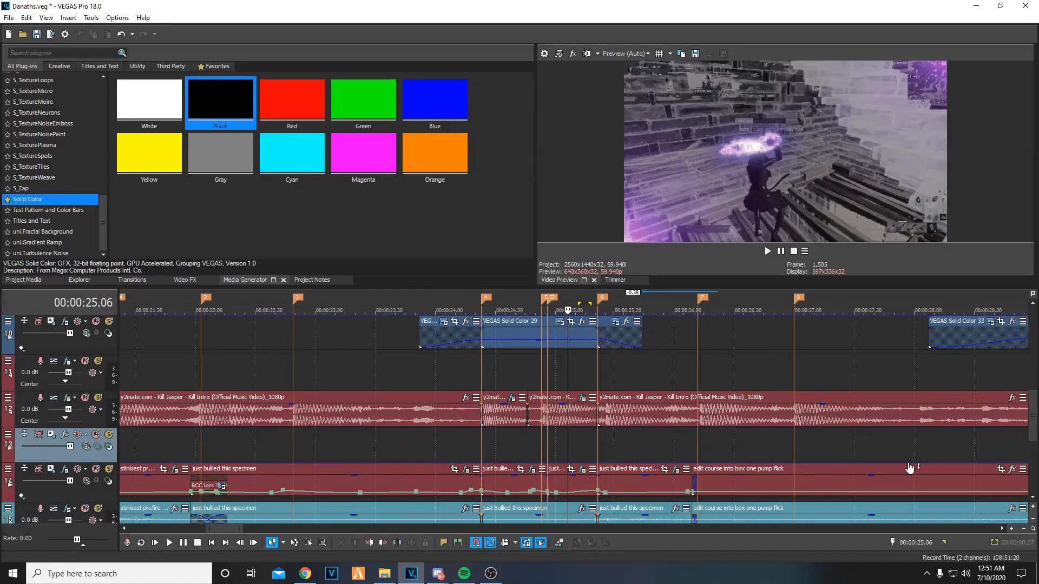
scroll(633, 360, up, 3)
click(626, 322)
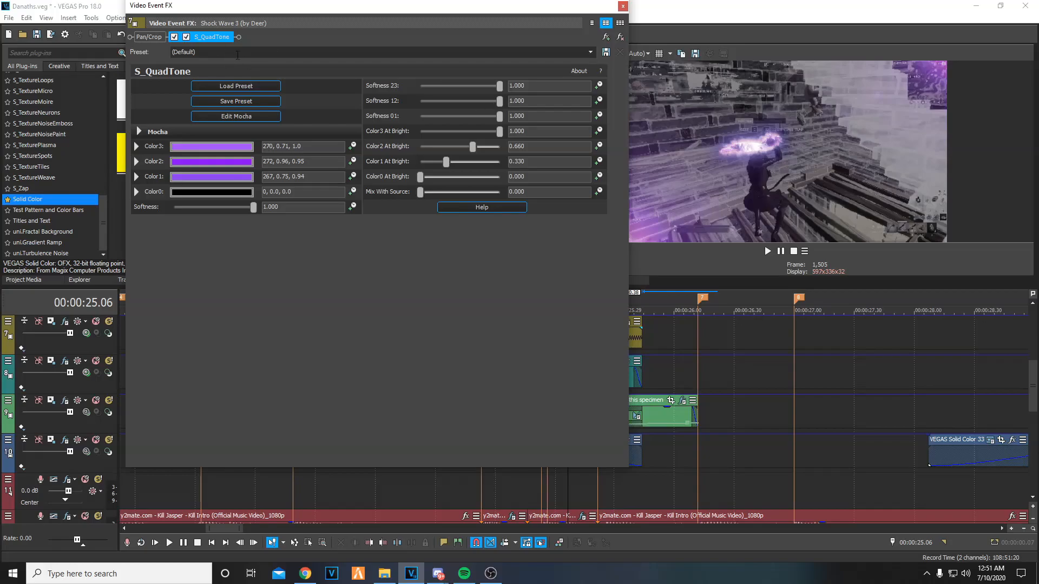
click(623, 7)
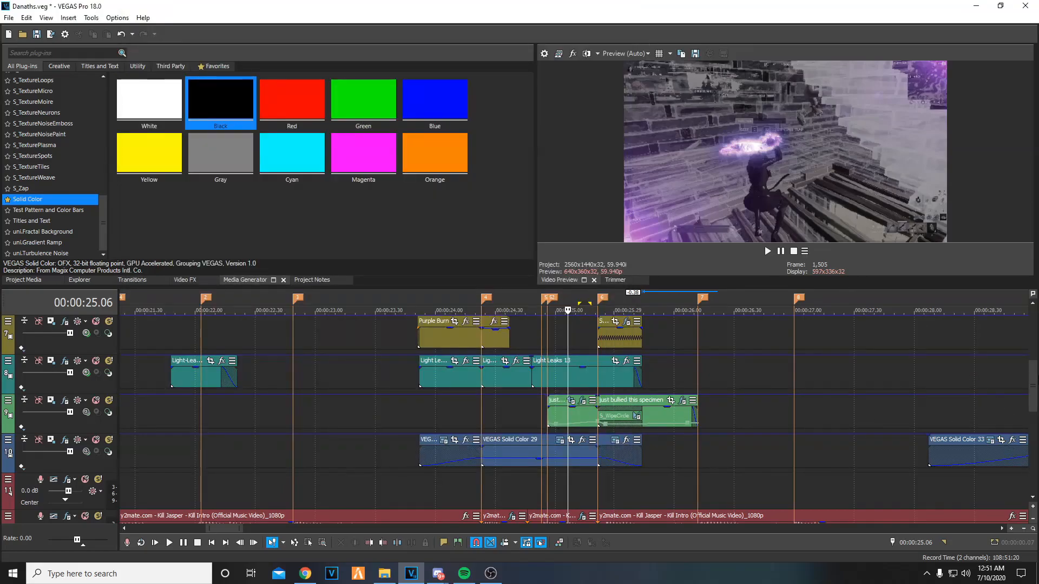
- Check the gameplay between marker 7 and the start of the VEGAS Solid Color 33 clip
scroll(1034, 408, down, 2)
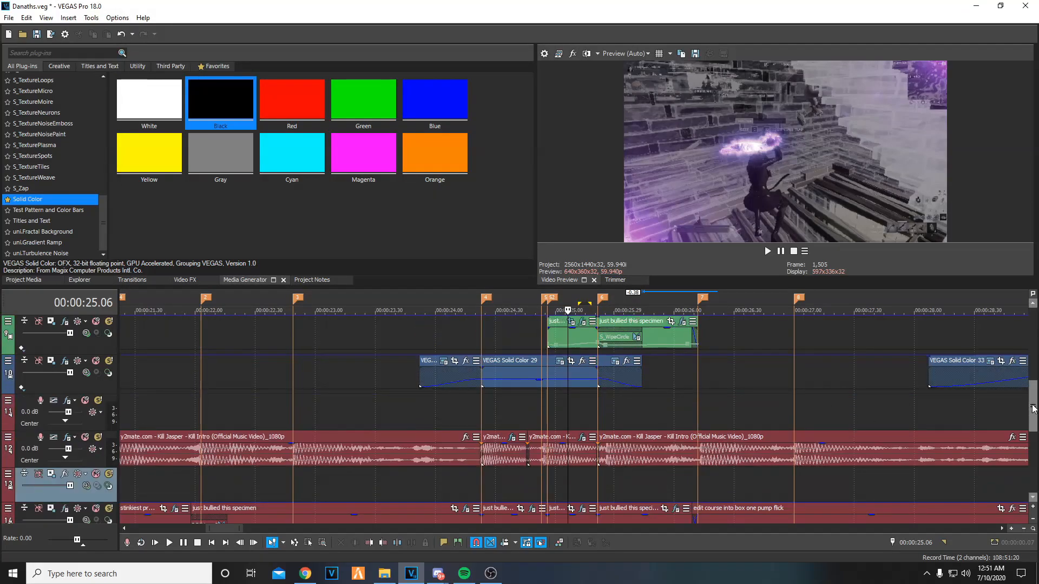
drag(1034, 409, 1033, 419)
scroll(672, 362, down, 1)
click(673, 361)
click(705, 359)
click(756, 354)
click(807, 360)
click(823, 362)
click(836, 366)
click(780, 368)
- Examine the VEGAS Solid Color 33 fade along its length and the frame at its end on marker 9
drag(731, 373, 883, 397)
drag(814, 370, 876, 374)
click(837, 333)
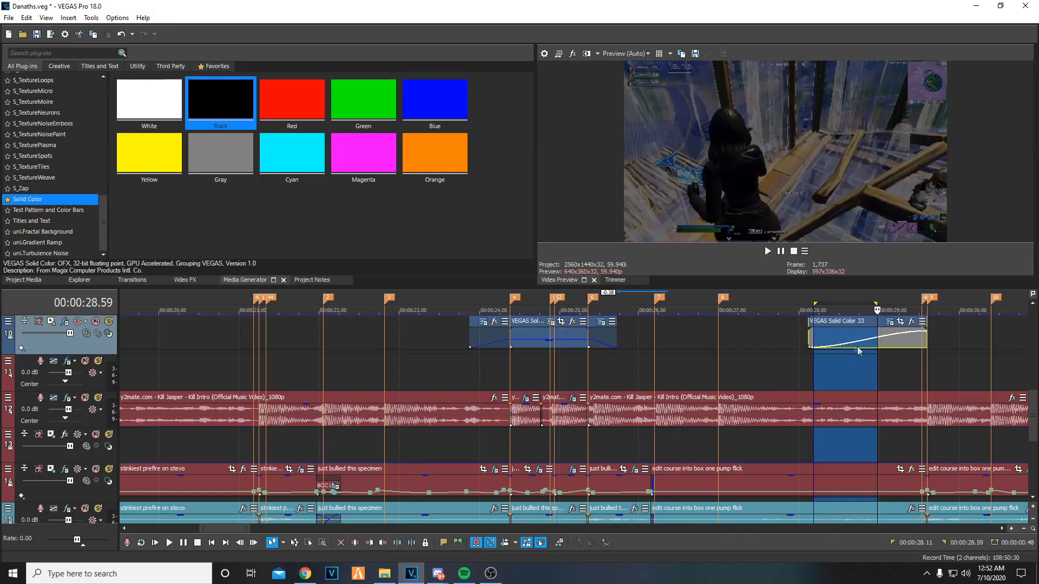
click(808, 357)
mouse_move(924, 333)
mouse_down()
mouse_move(809, 328)
mouse_move(940, 335)
mouse_up()
click(927, 450)
scroll(784, 441, up, 5)
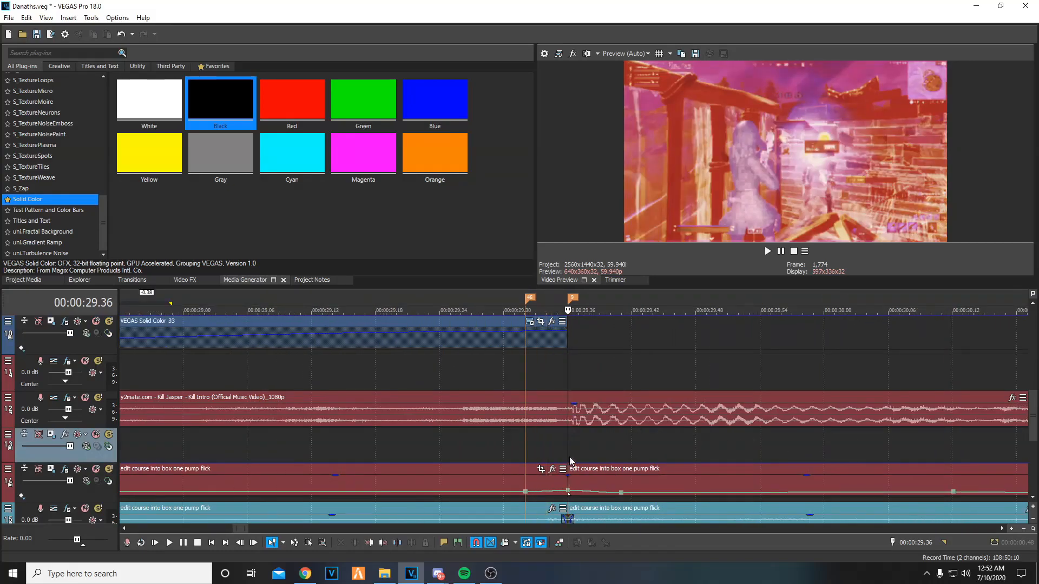
scroll(569, 457, down, 6)
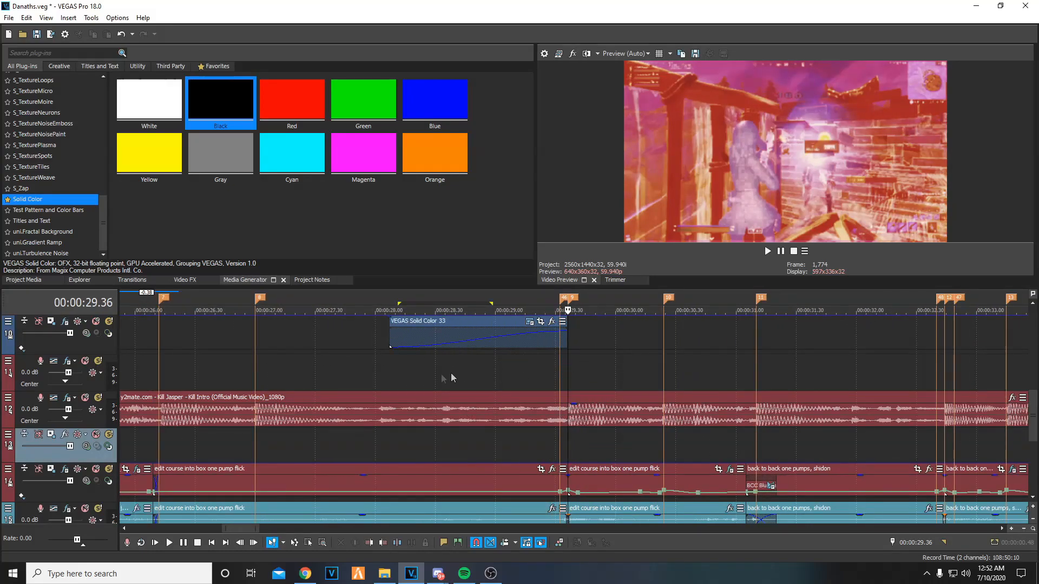
- Sample frames from just before the VEGAS Solid Color 33 clip through its last frames ahead of marker 9, and mark the whole fade
drag(339, 359, 398, 360)
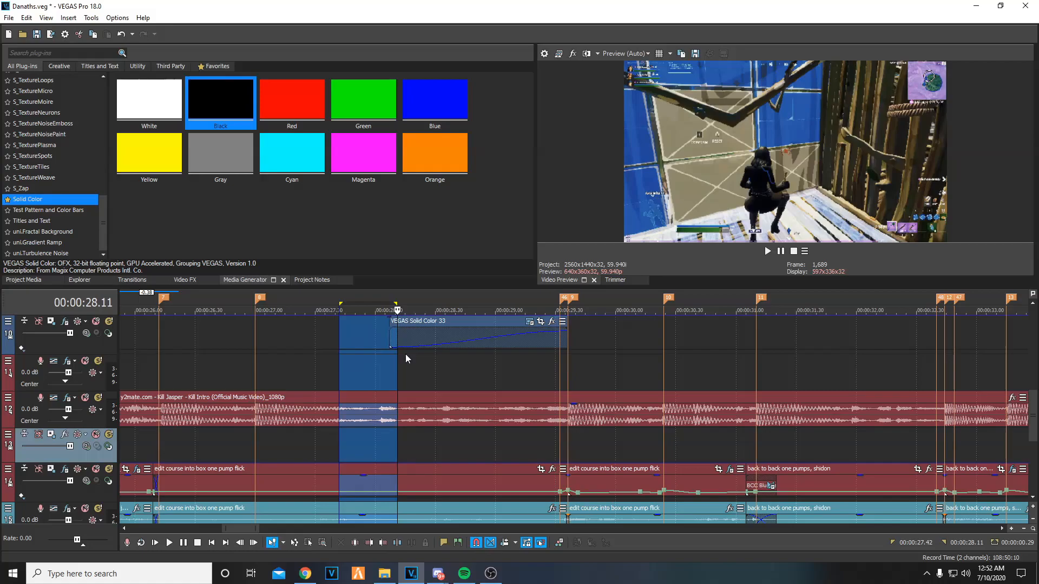
click(406, 356)
click(473, 362)
click(537, 369)
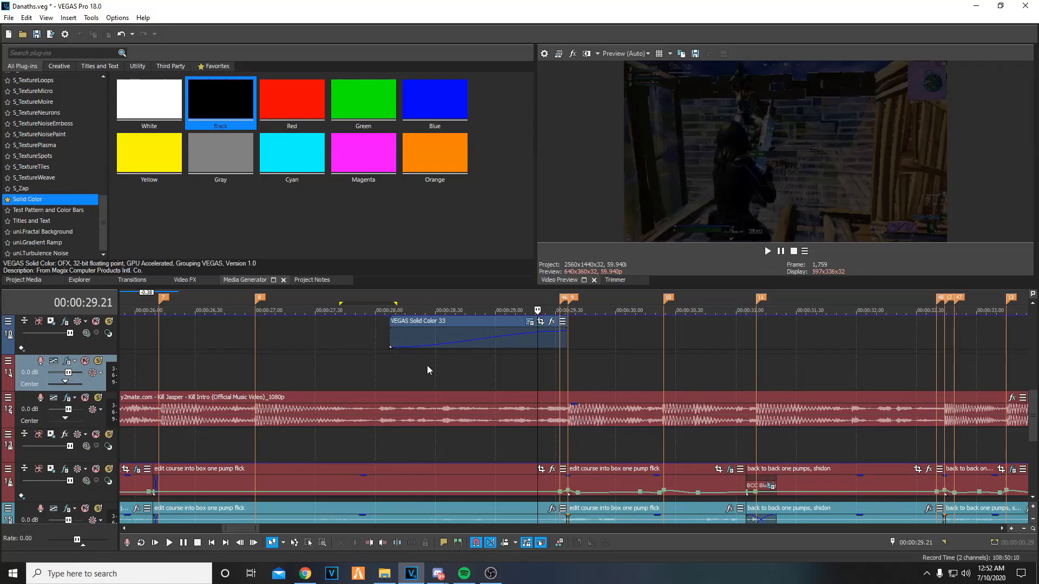
scroll(564, 359, down, 5)
drag(542, 362, 591, 362)
click(564, 362)
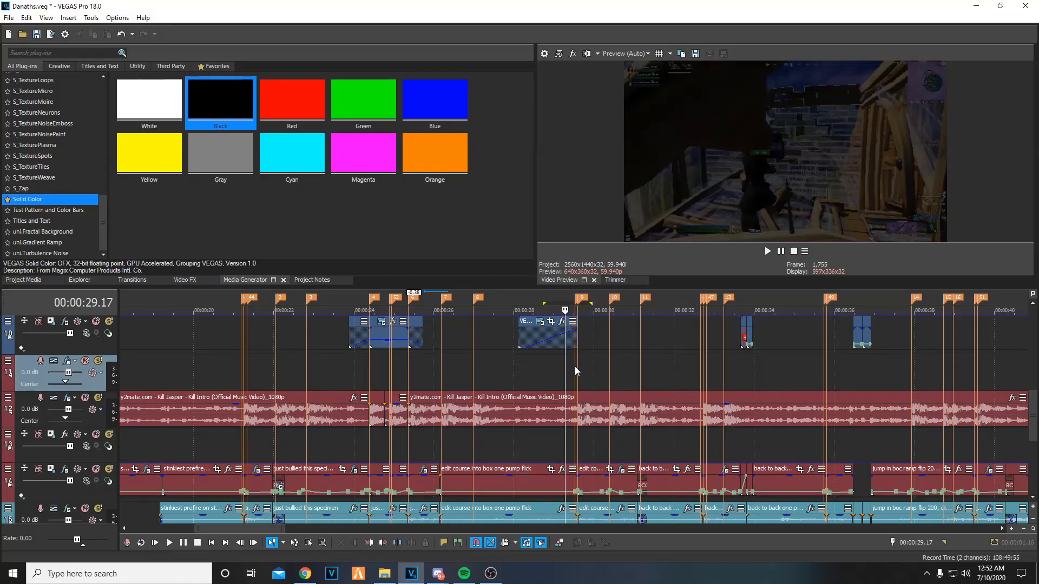
scroll(583, 360, up, 5)
click(595, 366)
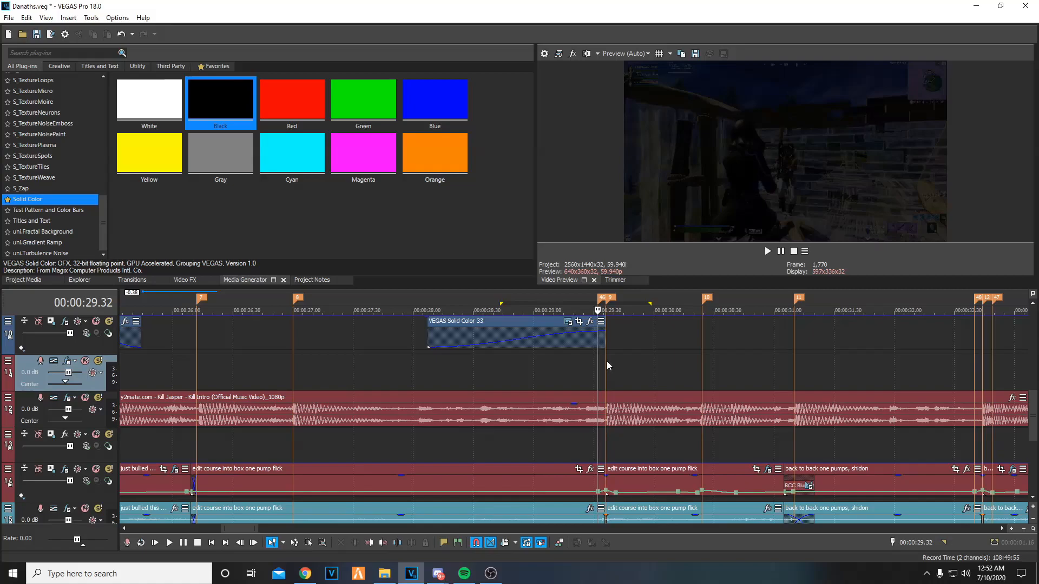
drag(427, 357, 605, 374)
click(472, 327)
scroll(700, 401, down, 3)
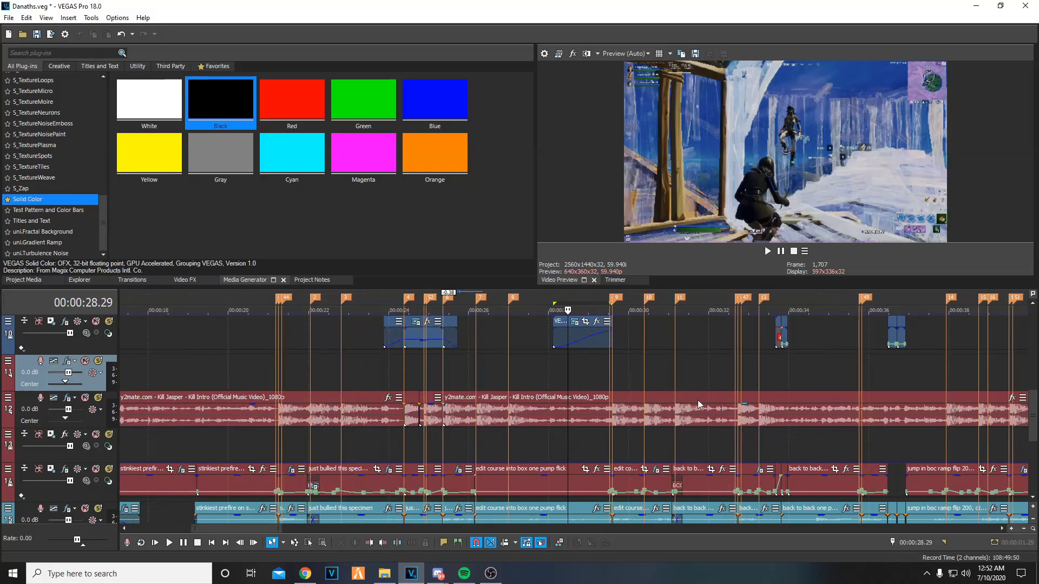
- Compare the frames on both sides of the cut at marker 9, stepping back frame by frame into the fade
scroll(599, 392, up, 5)
click(599, 392)
click(599, 381)
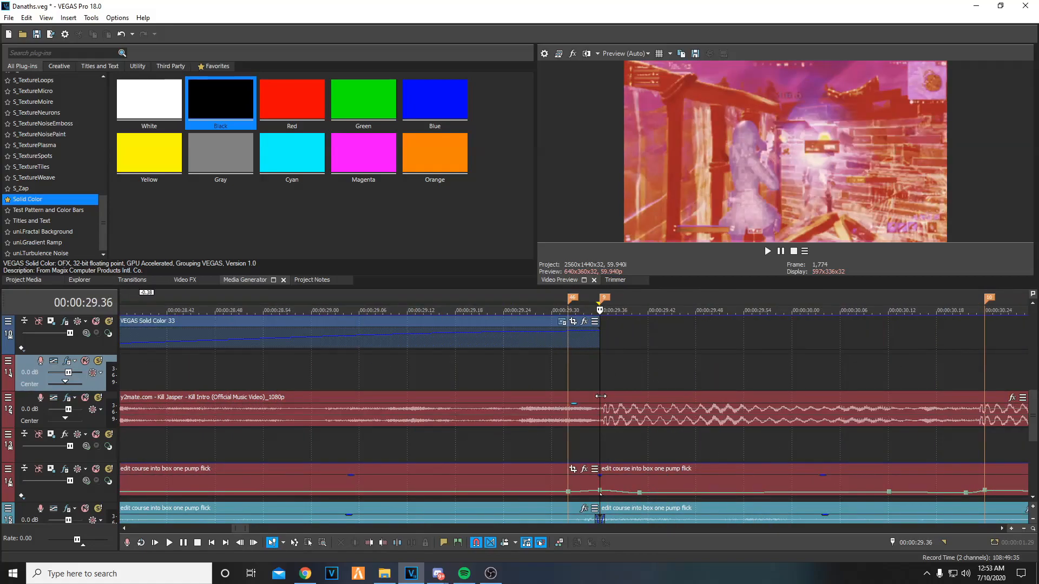
key(Left)
key(Left)
key(Left)
key(Left)
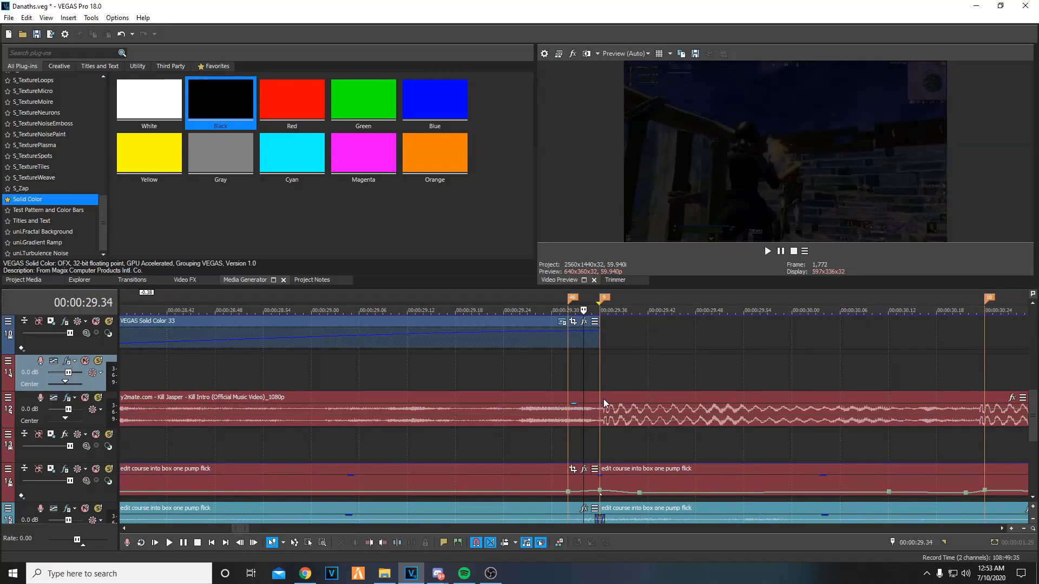
click(596, 375)
scroll(666, 437, down, 2)
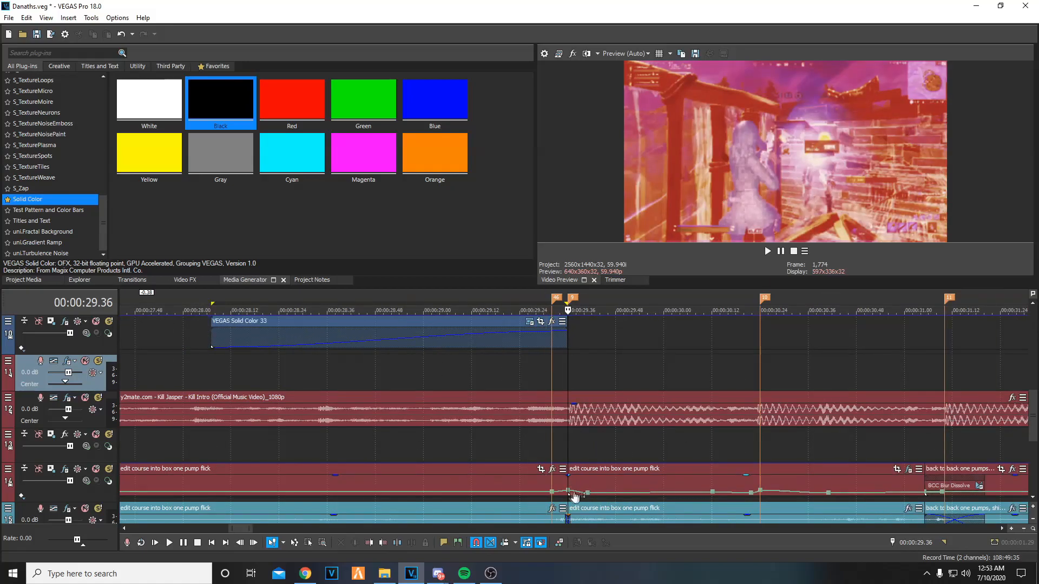
- Review the short stretch from 00:00:29.27 to the cut at marker 9, ending on the cut
mouse_move(570, 497)
drag(532, 356, 565, 363)
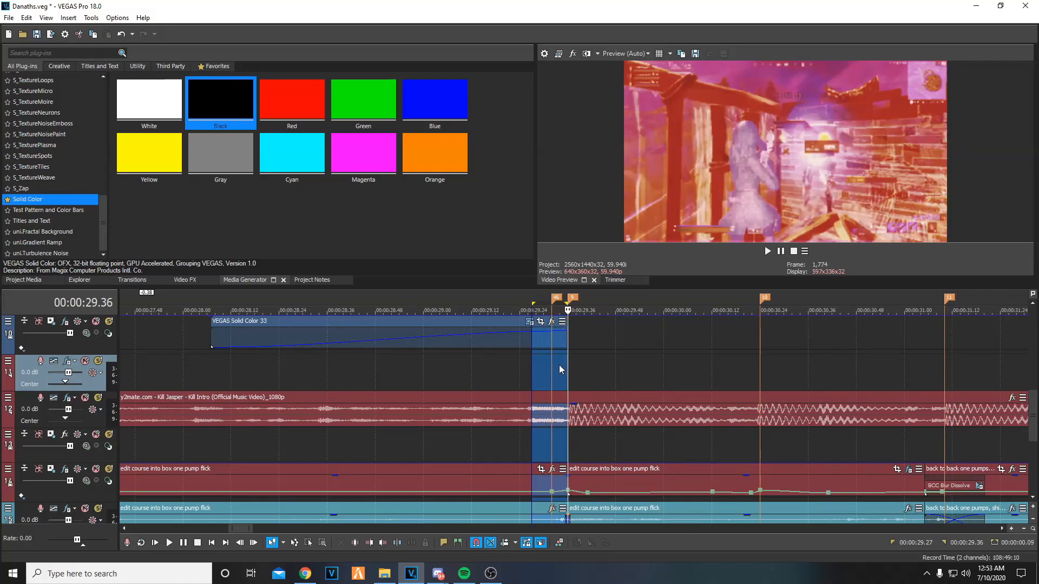
click(559, 365)
click(547, 363)
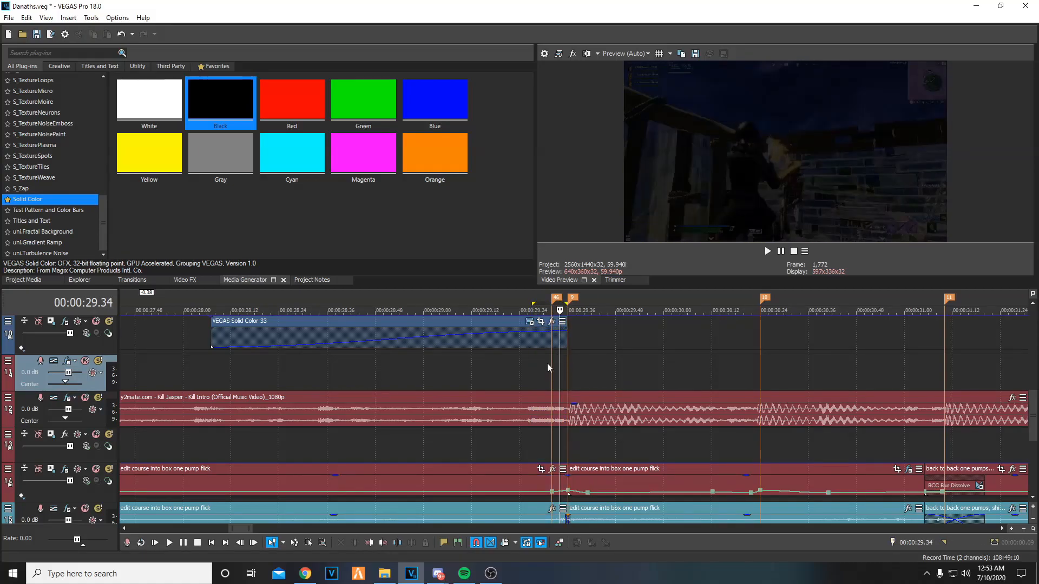
click(562, 363)
click(556, 356)
click(566, 351)
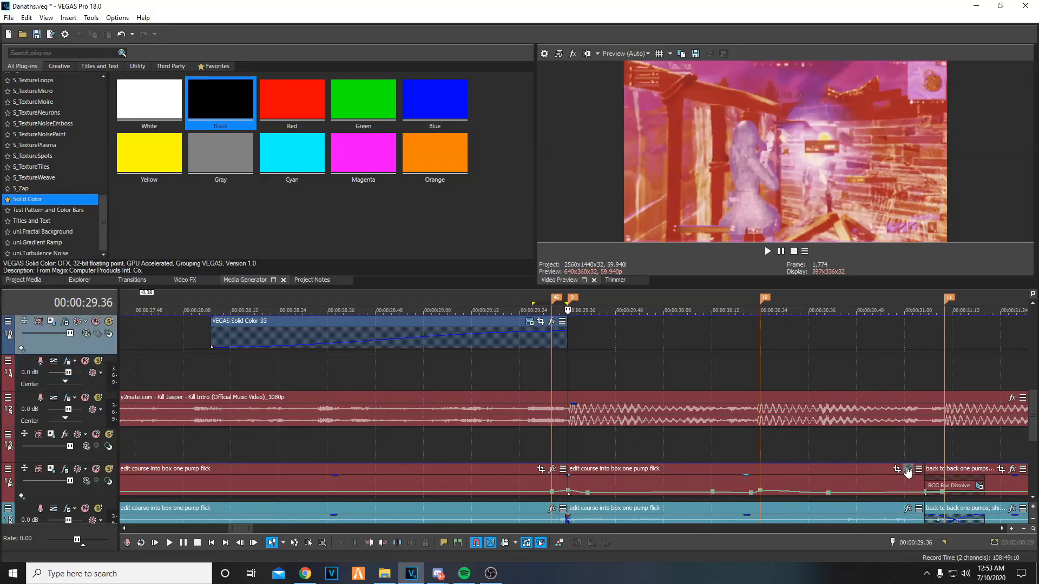
- Open the effects of the gameplay clip after marker 9 and compare the S_Glow brightness at its two keyframes
click(909, 469)
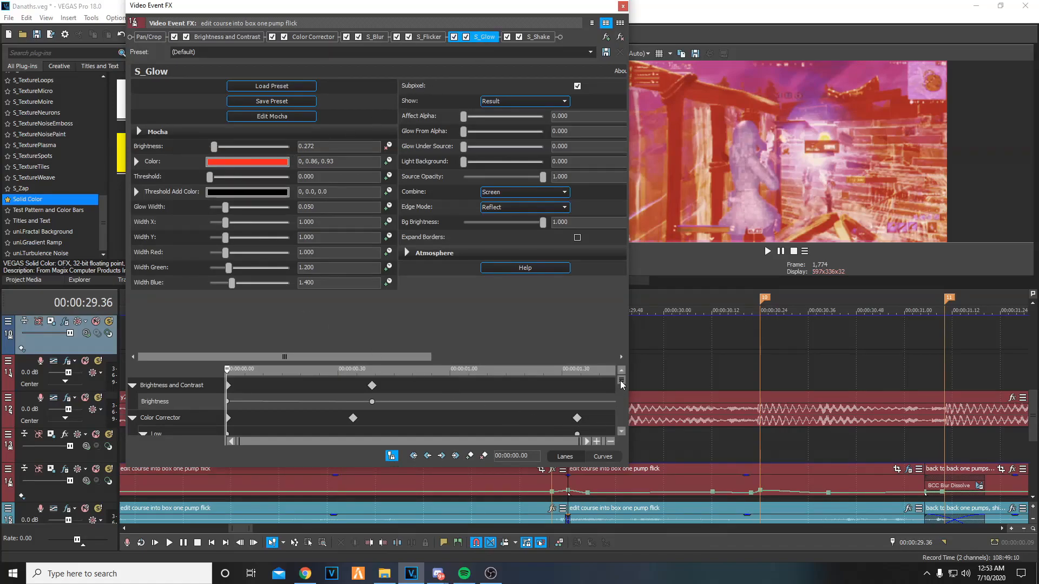
drag(623, 383, 622, 421)
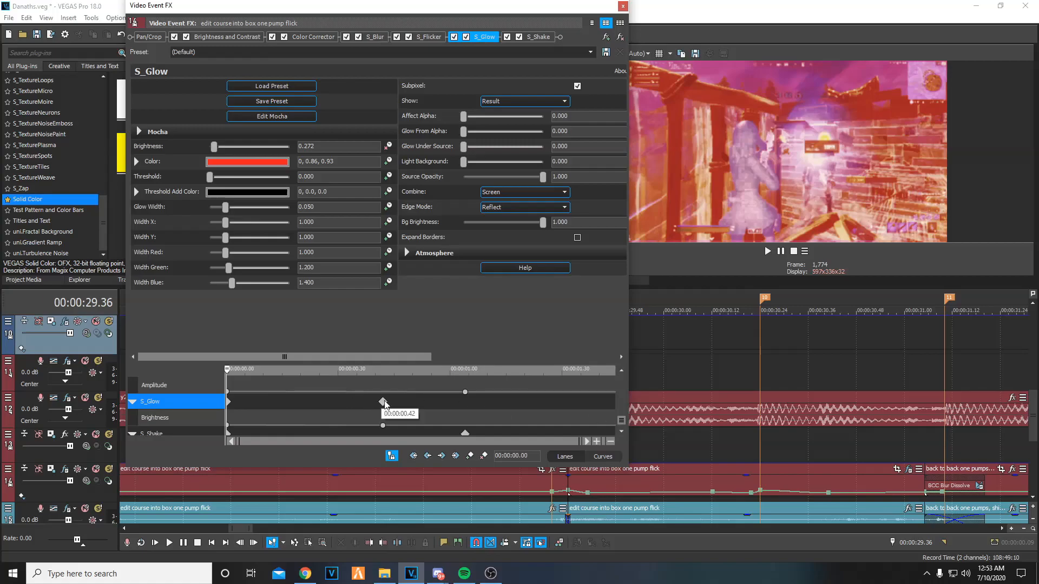
click(385, 405)
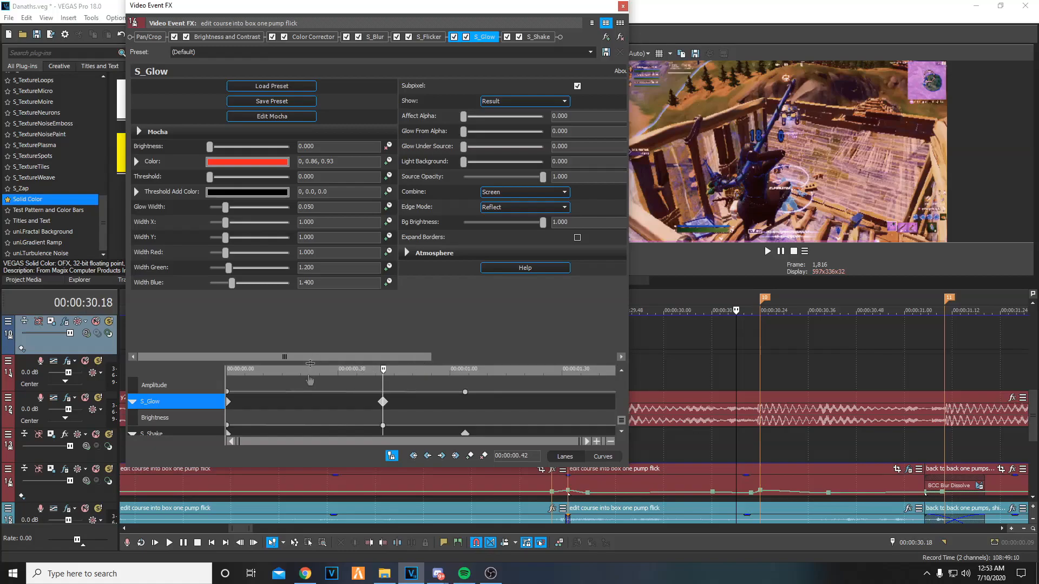
- Examine the clip's S_Shake settings, comparing the amplitude at its first and last keyframes
click(538, 36)
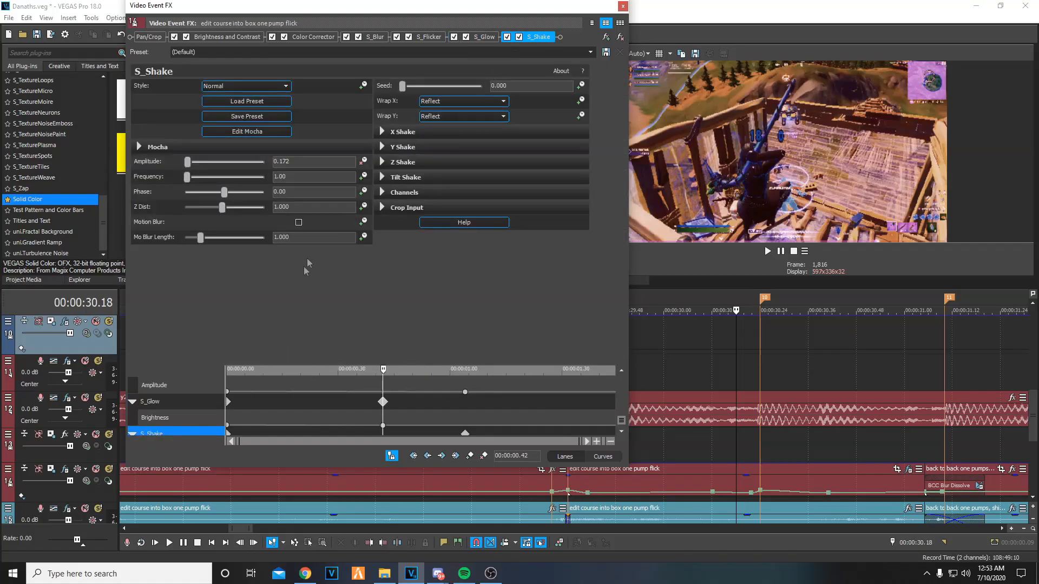
click(227, 404)
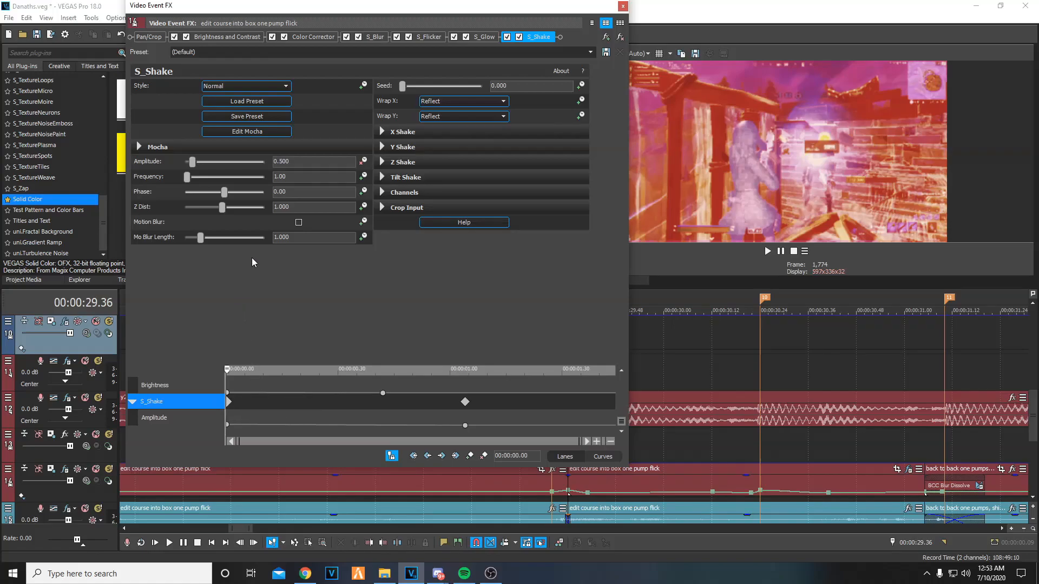
click(464, 402)
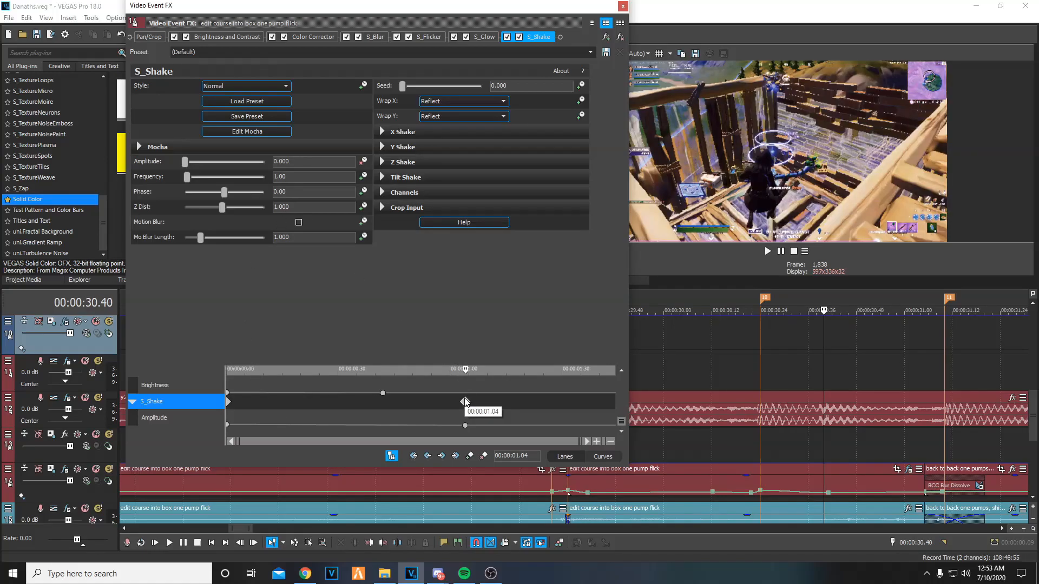
- Compare the clip's Brightness and Contrast brightness at its first and second keyframes
drag(622, 421, 627, 380)
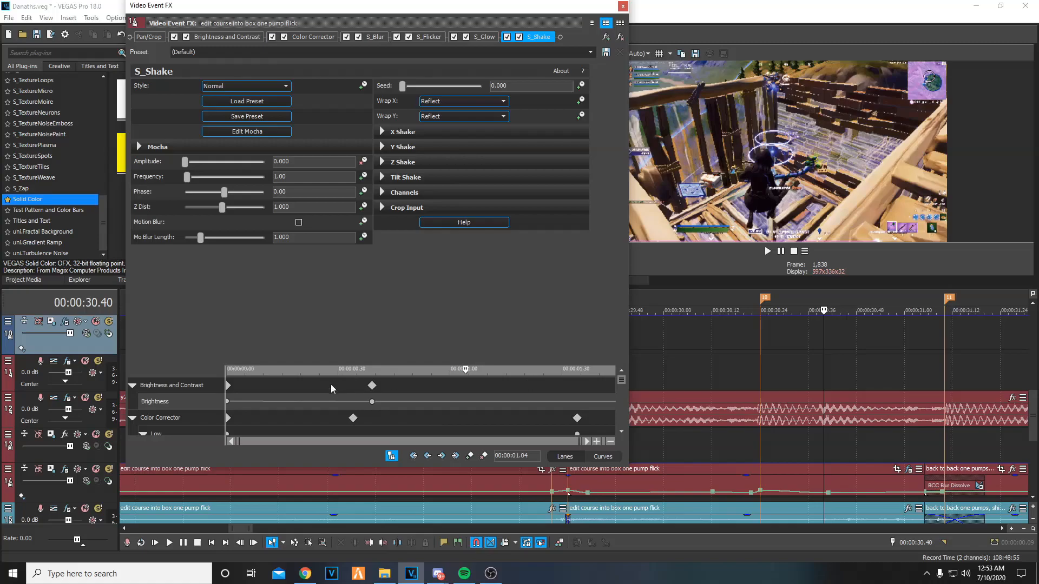
click(228, 386)
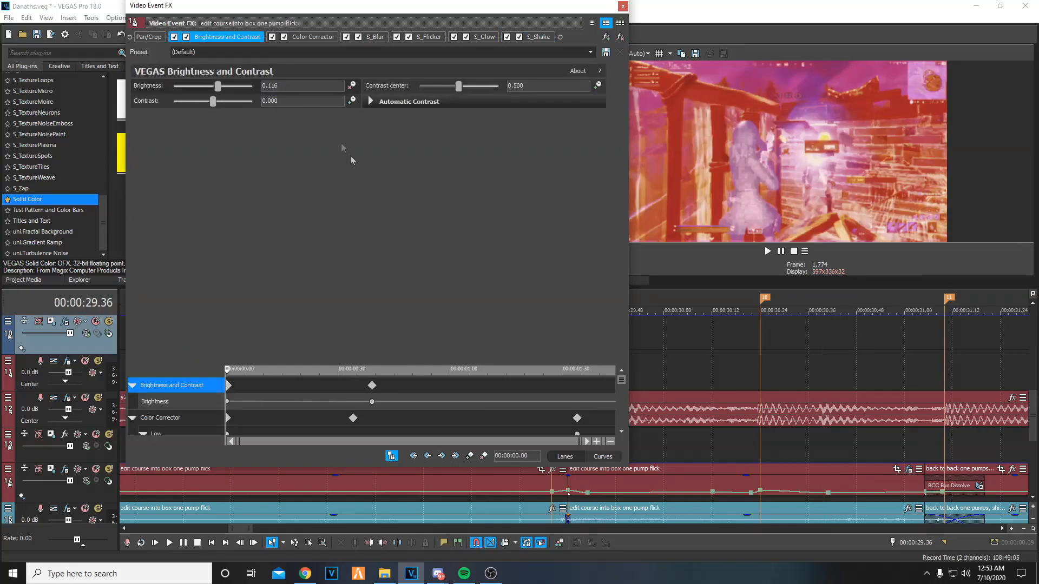
click(372, 386)
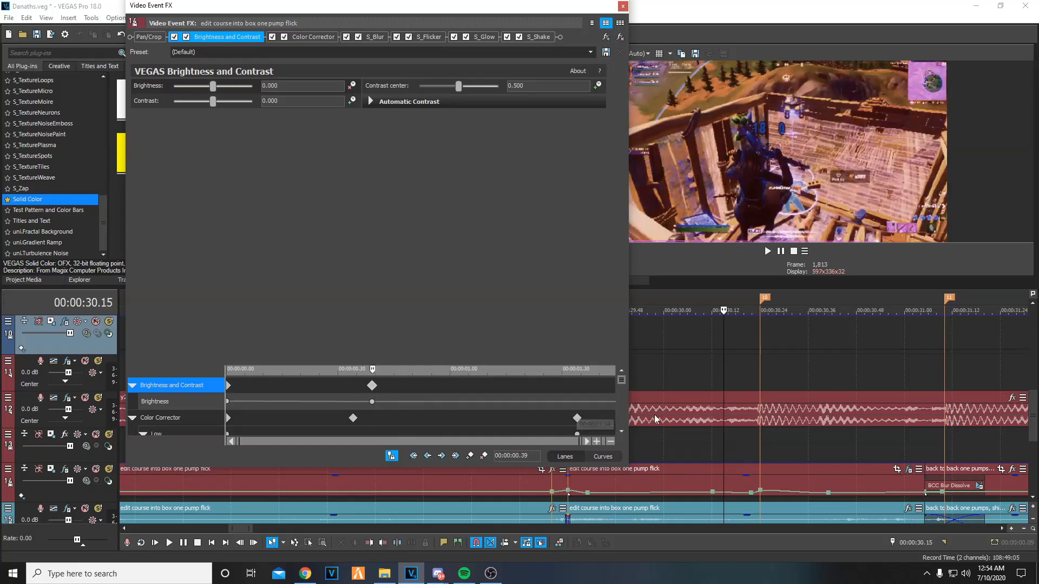
- Examine the clip's Color Corrector wheels at the first, middle and last keyframes
scroll(624, 383, down, 1)
scroll(624, 383, up, 1)
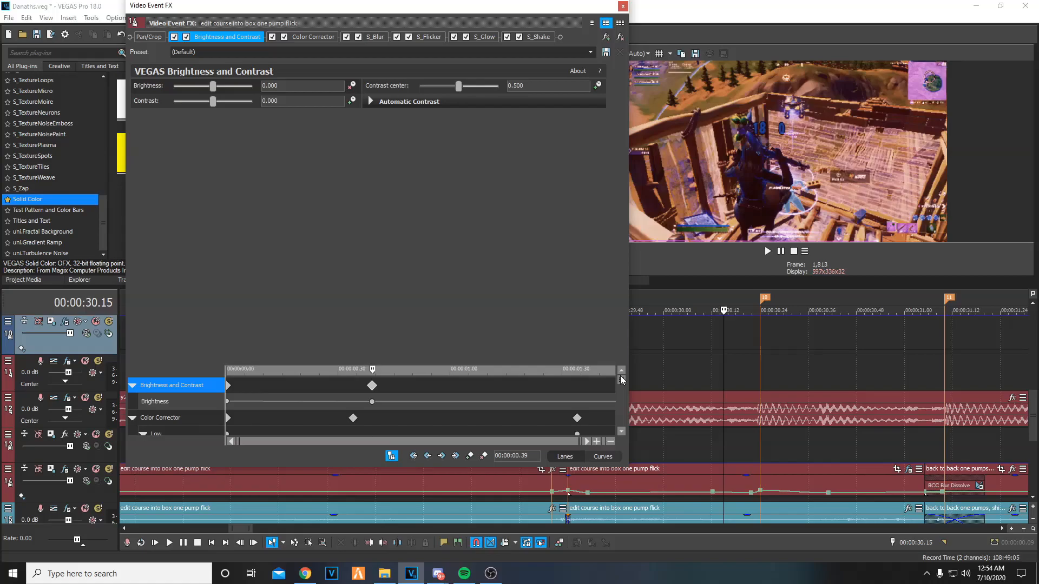
scroll(625, 385, down, 1)
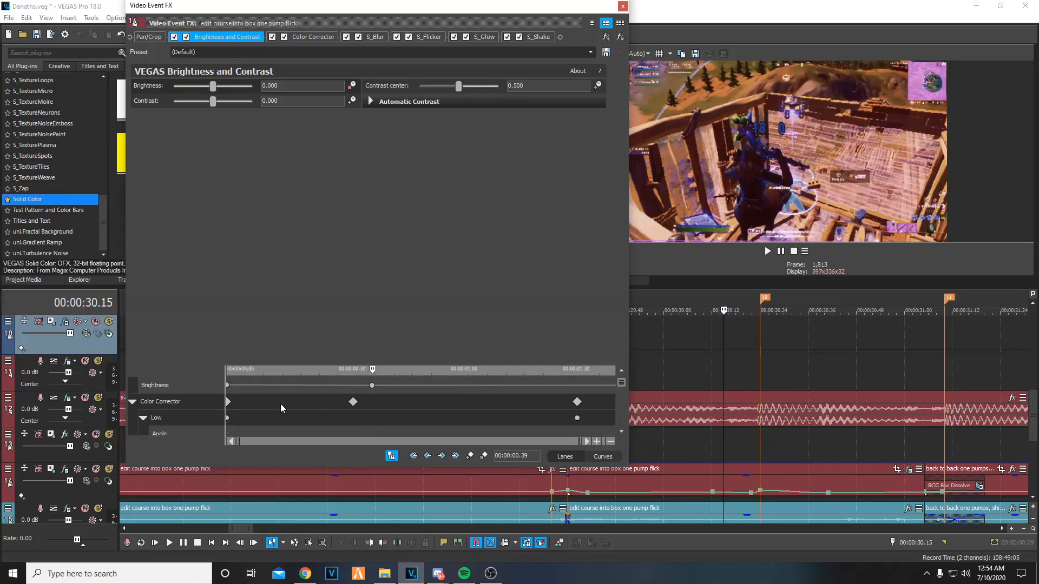
click(229, 402)
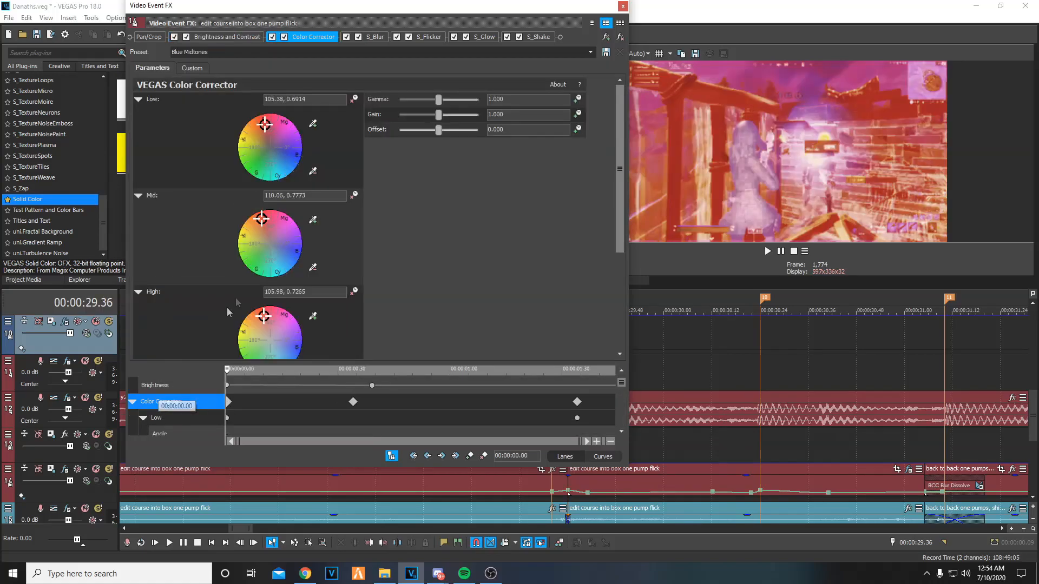
click(354, 402)
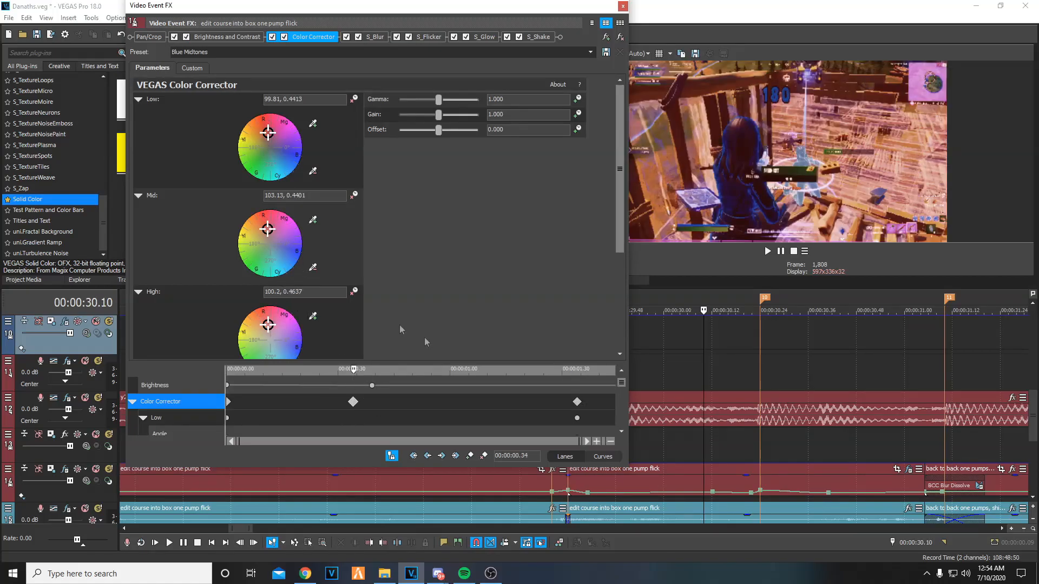
click(578, 402)
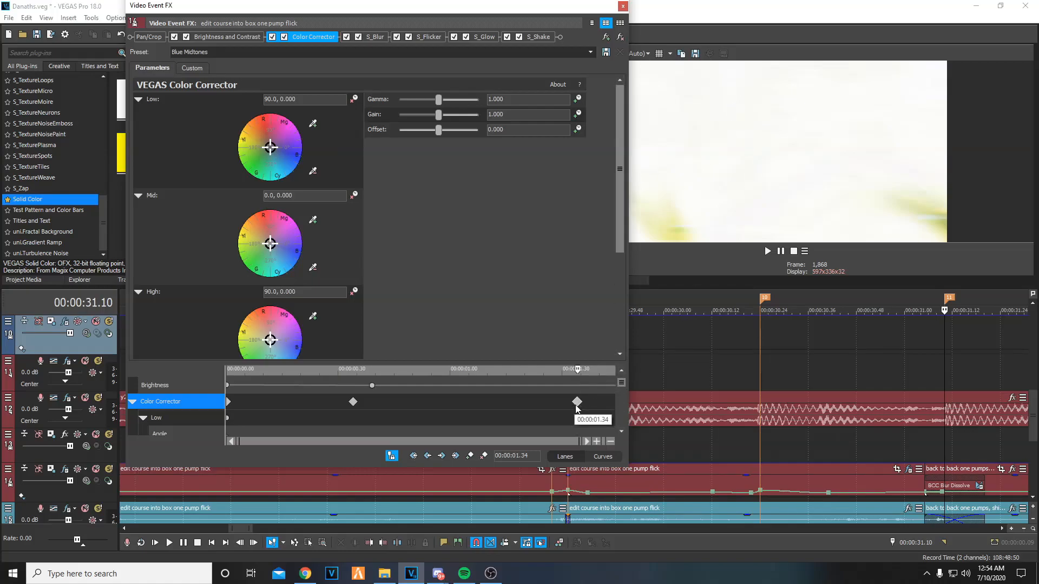
click(314, 221)
click(323, 185)
click(314, 124)
click(374, 116)
- Examine the clip's S_Blur settings, comparing the blur amount at its two keyframes
drag(621, 382, 625, 394)
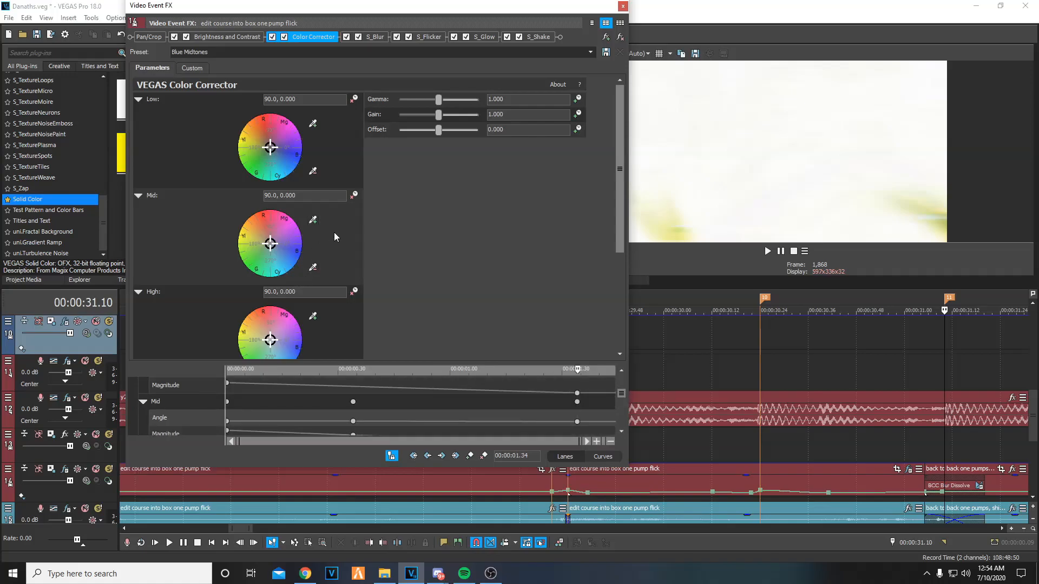
drag(621, 394, 623, 415)
click(228, 402)
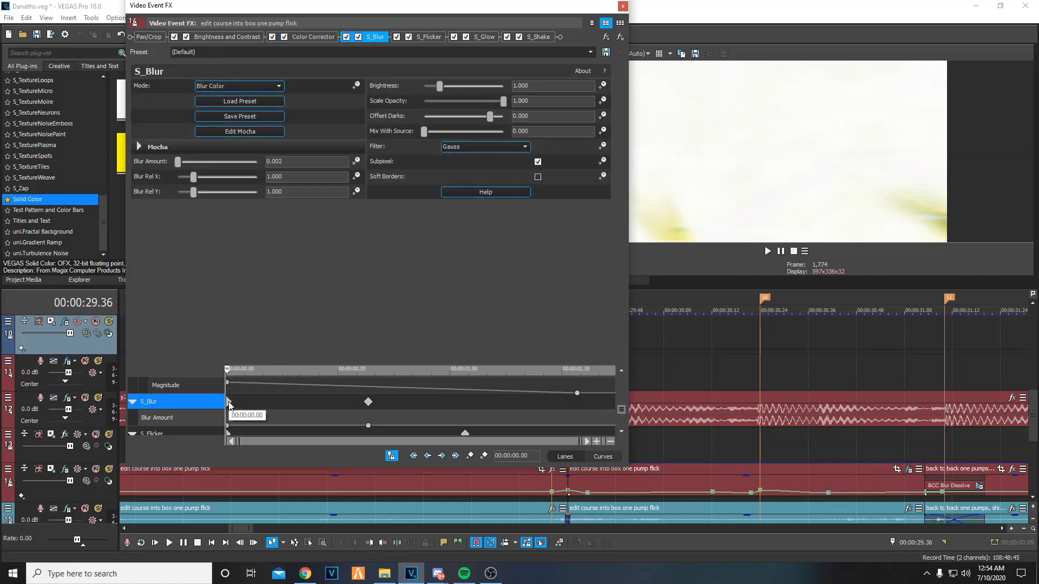
drag(226, 404, 214, 393)
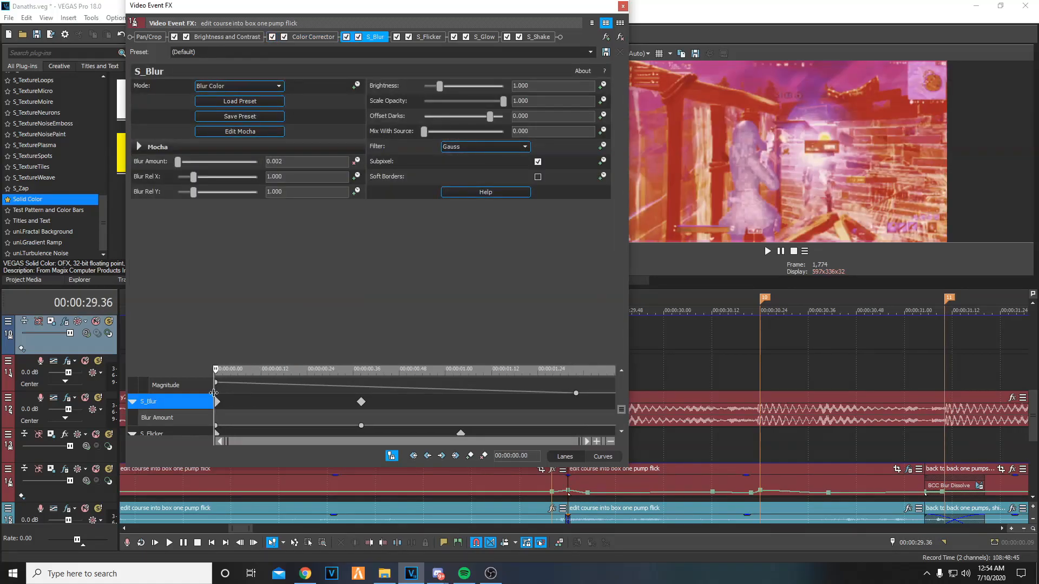
click(219, 404)
click(362, 402)
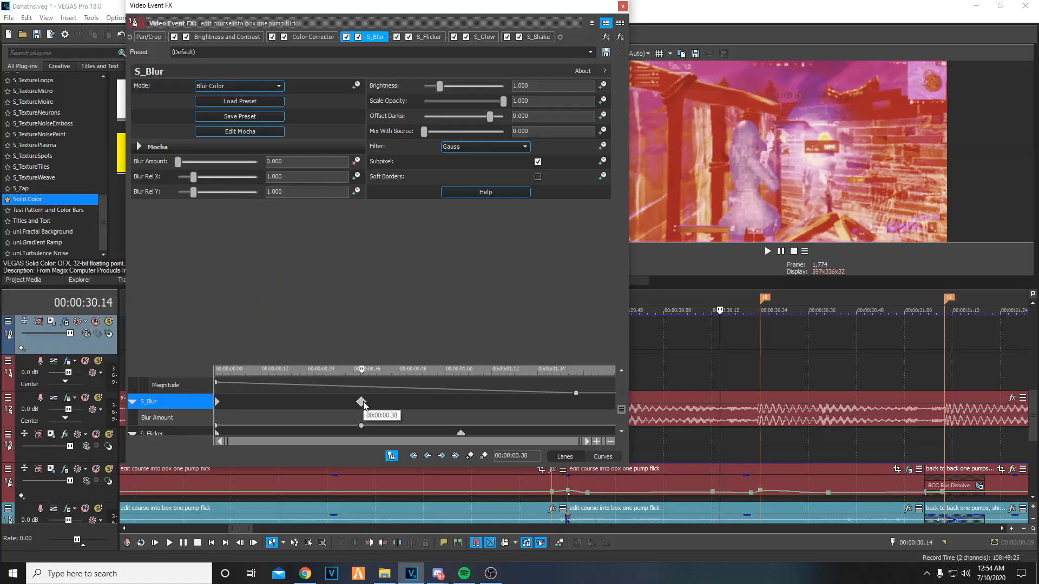
- Set the S_Blur Blur Amount to 0.000 at the first keyframe and close the clip's effects
click(217, 402)
drag(178, 163, 178, 167)
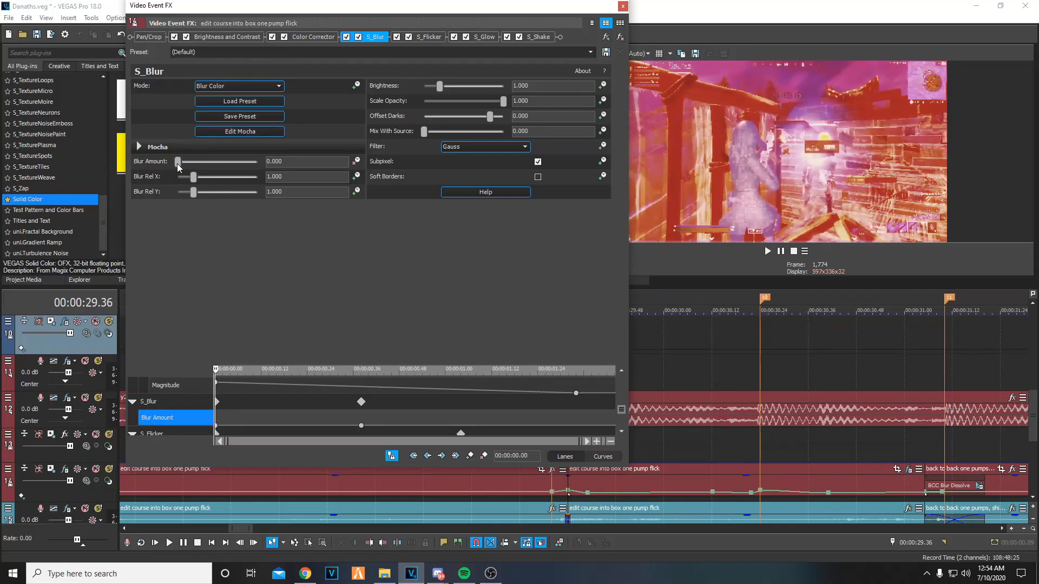
drag(178, 166, 178, 167)
click(623, 6)
scroll(548, 356, down, 5)
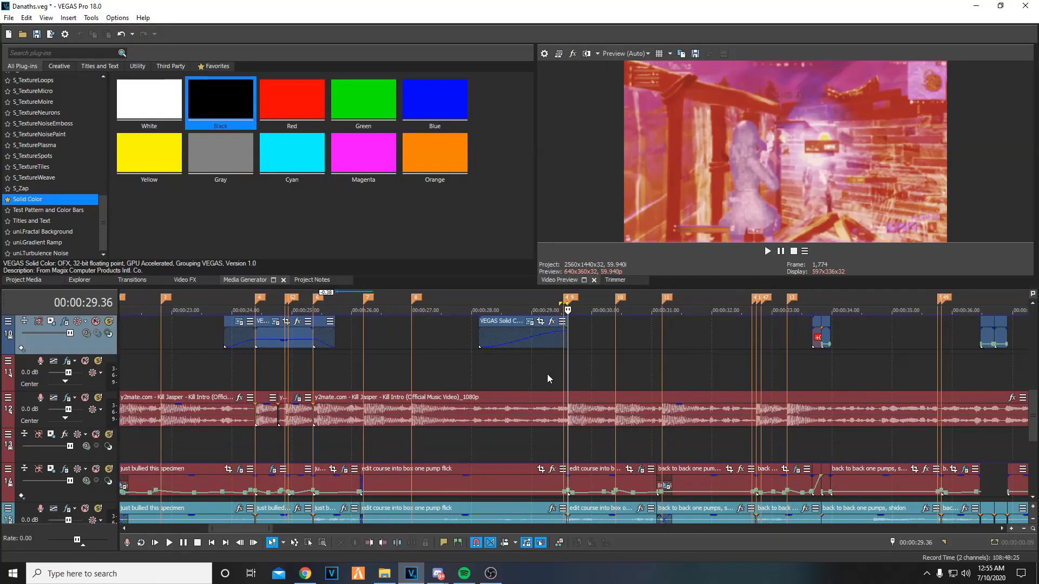
- Examine how the "edit course into box one pump flick" clip's velocity points line up with the music beat at marker 10
click(606, 375)
scroll(613, 382, up, 4)
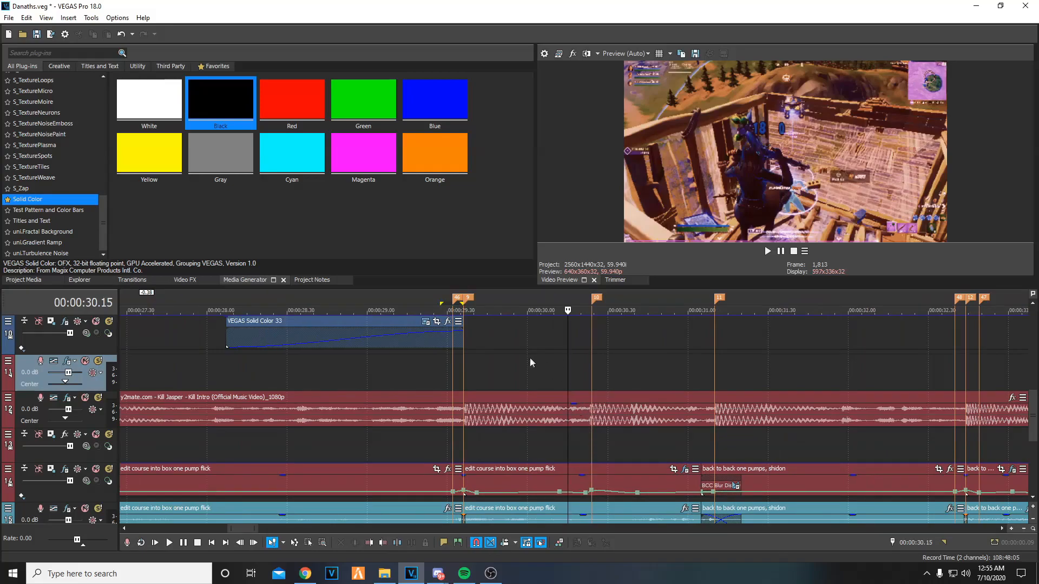
click(590, 380)
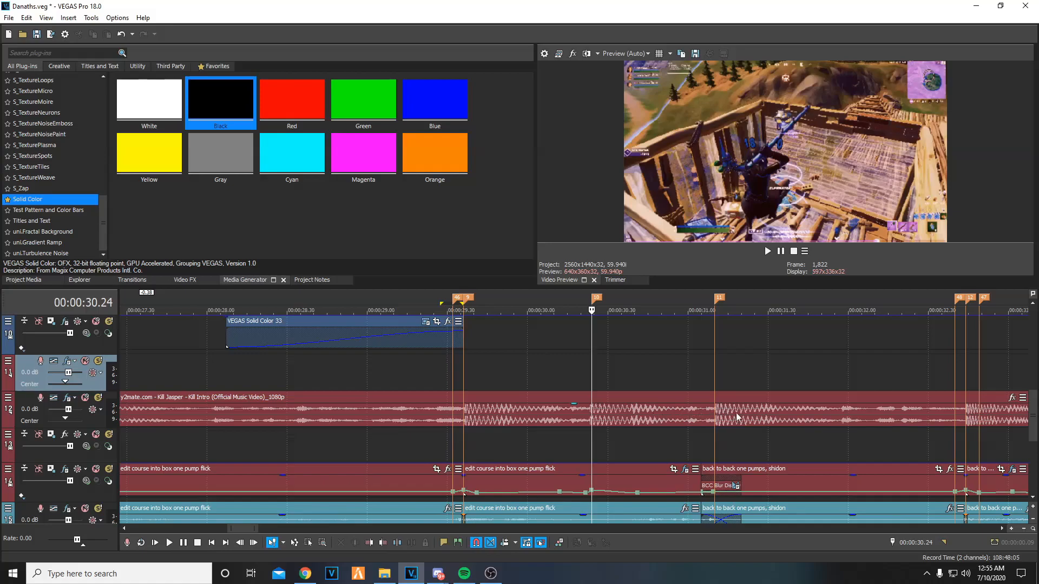
drag(560, 458, 600, 471)
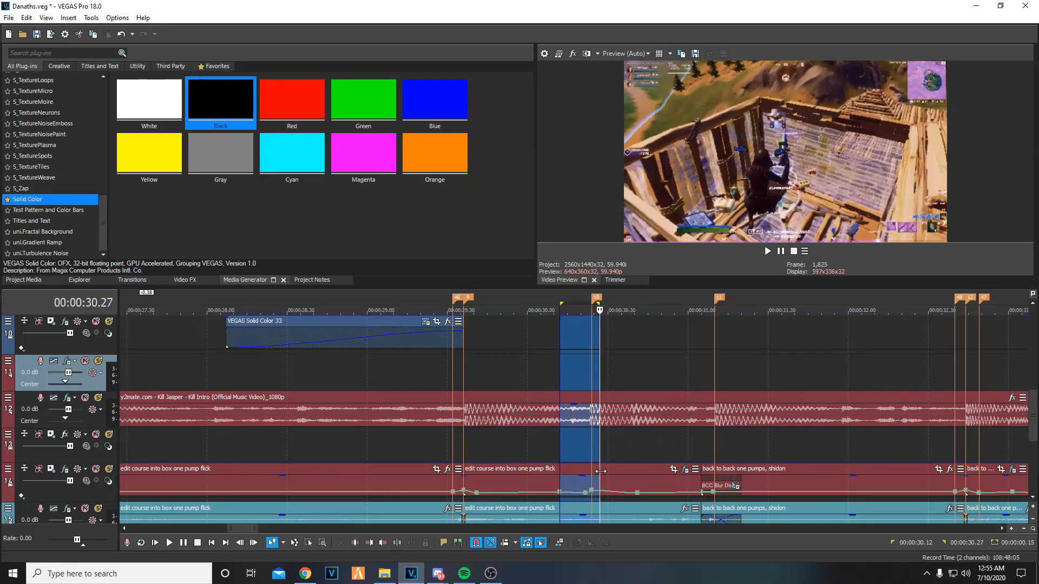
click(599, 471)
click(594, 459)
scroll(594, 459, up, 3)
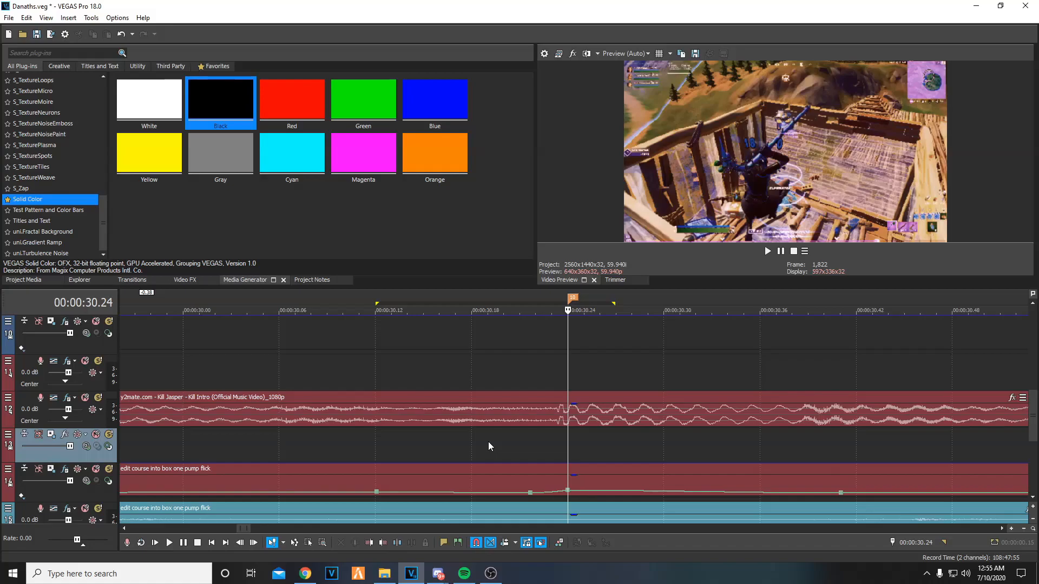
scroll(488, 442, down, 3)
click(502, 458)
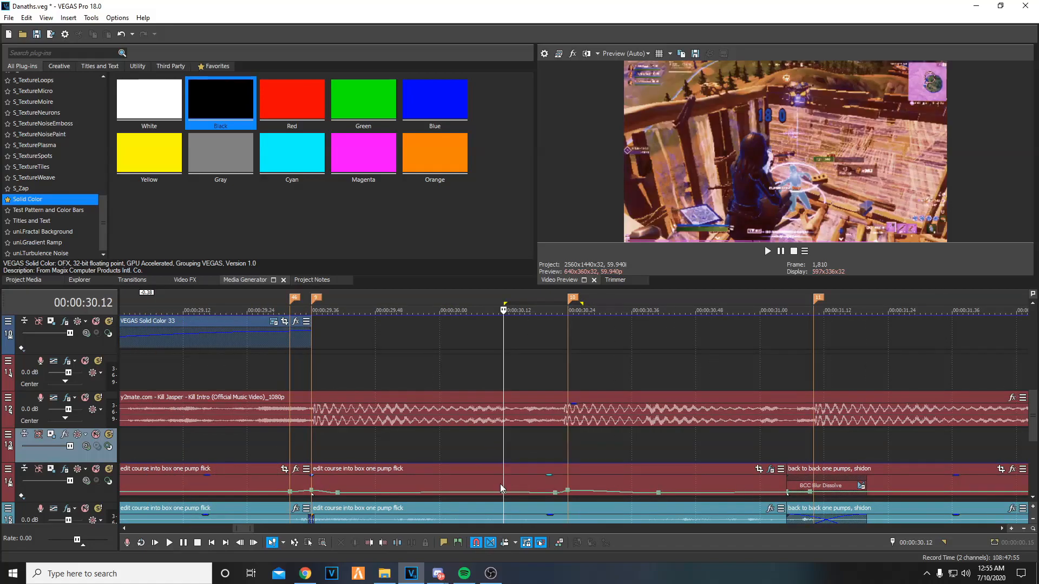
- Check the clip's velocity envelope point by point from its start at marker 9 to the BCC Blur Dissolve transition
double_click(504, 492)
click(310, 441)
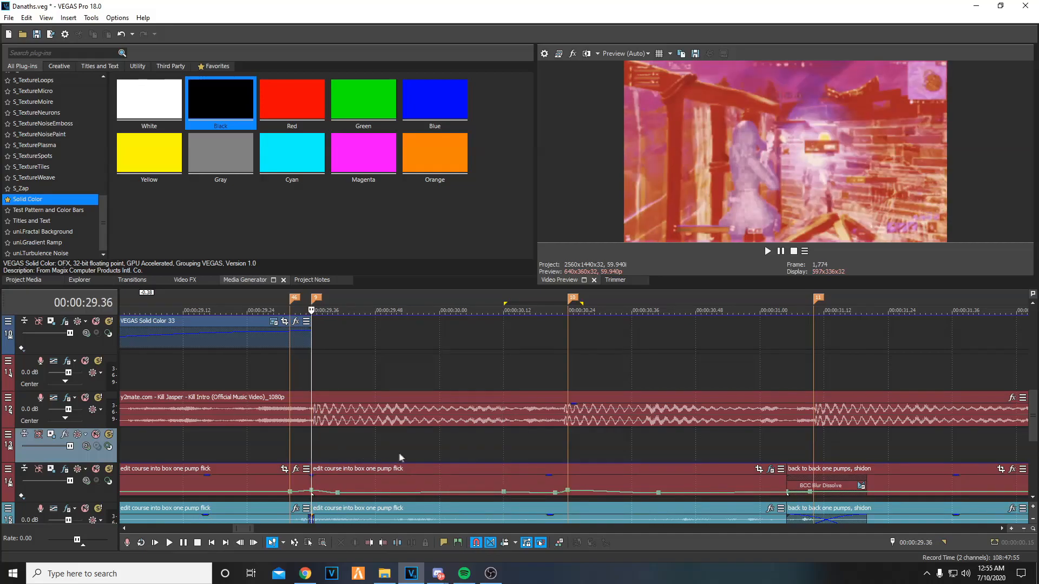
mouse_move(338, 495)
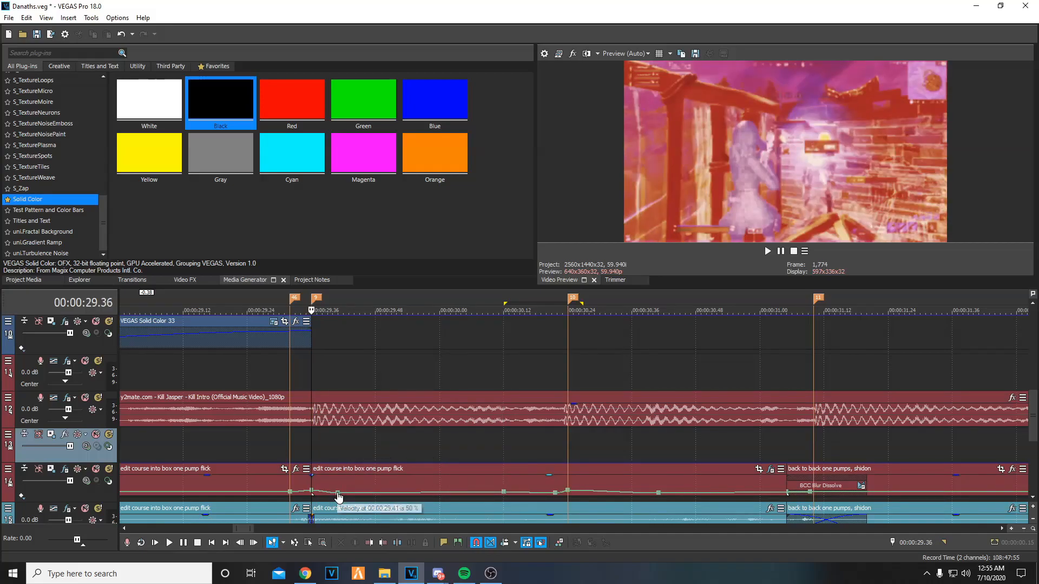
mouse_move(504, 495)
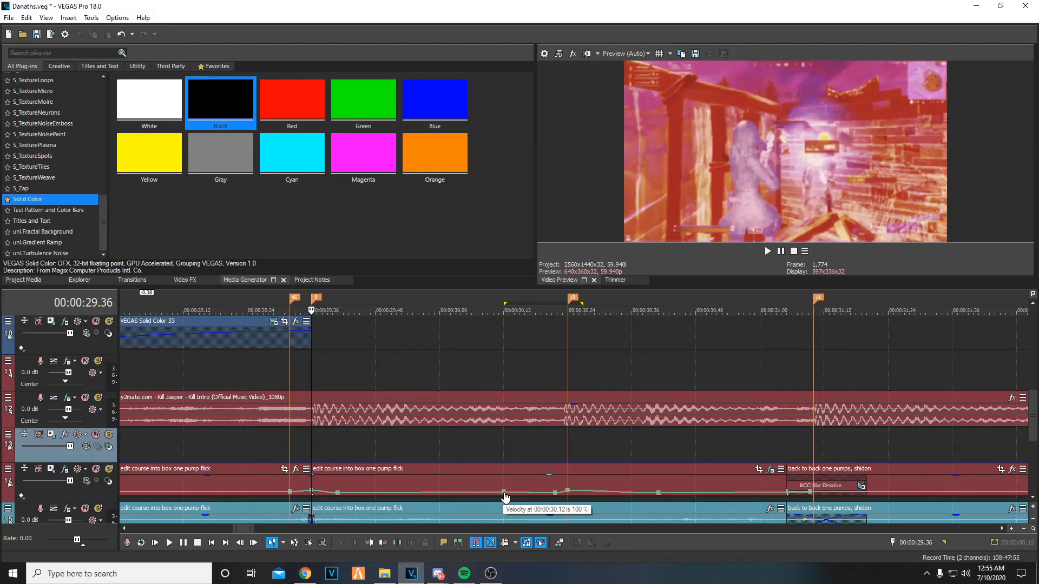
mouse_move(555, 495)
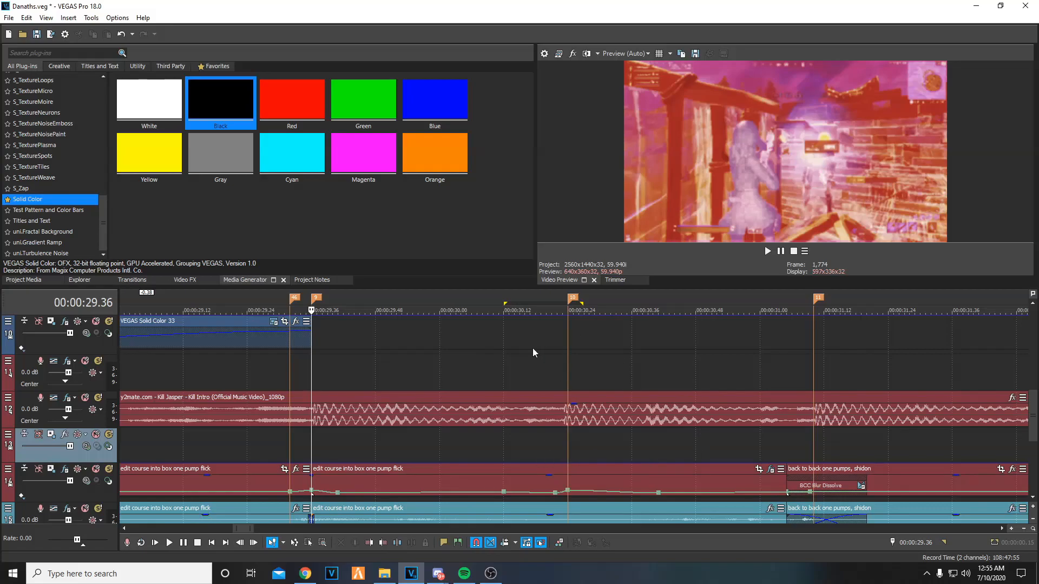
drag(532, 353, 691, 422)
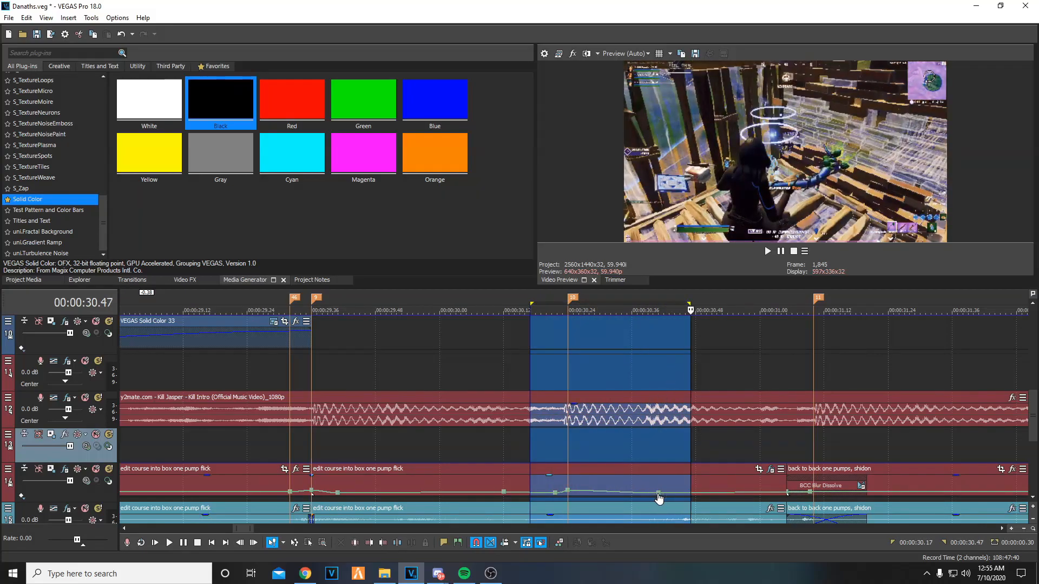
click(735, 444)
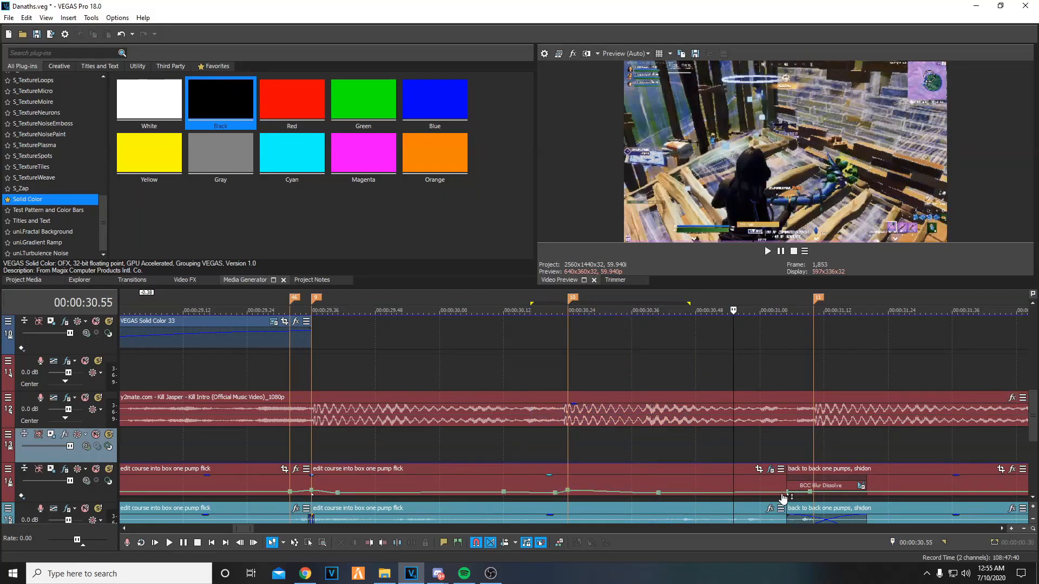
scroll(631, 364, down, 6)
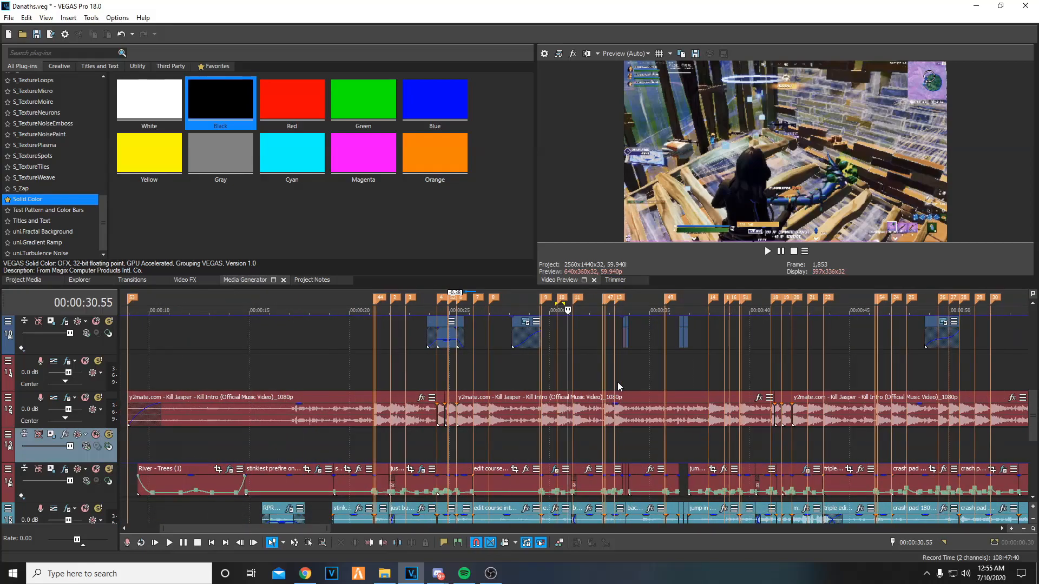
scroll(618, 382, up, 6)
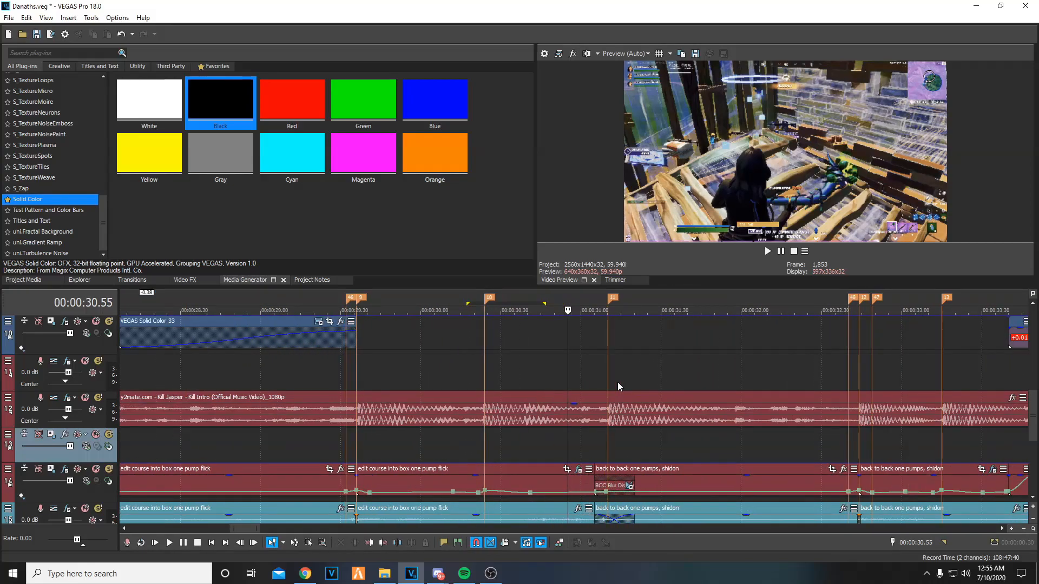
drag(579, 367, 394, 380)
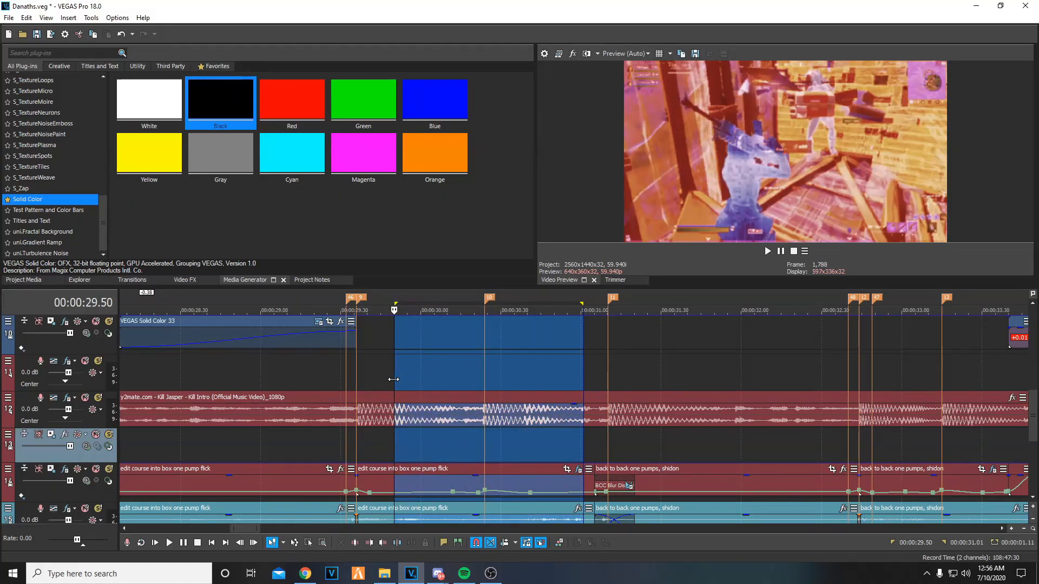
click(498, 384)
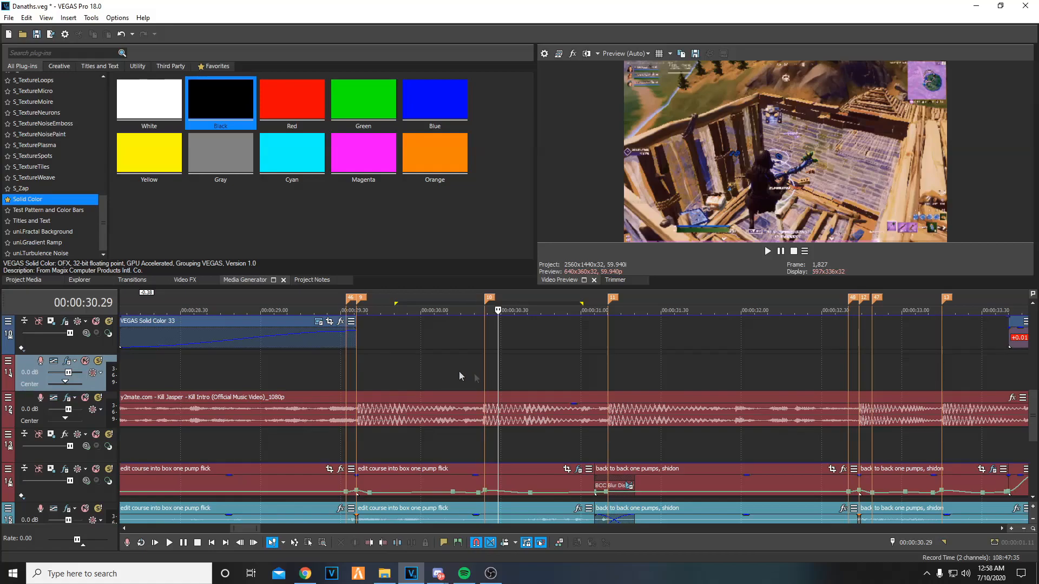
click(497, 577)
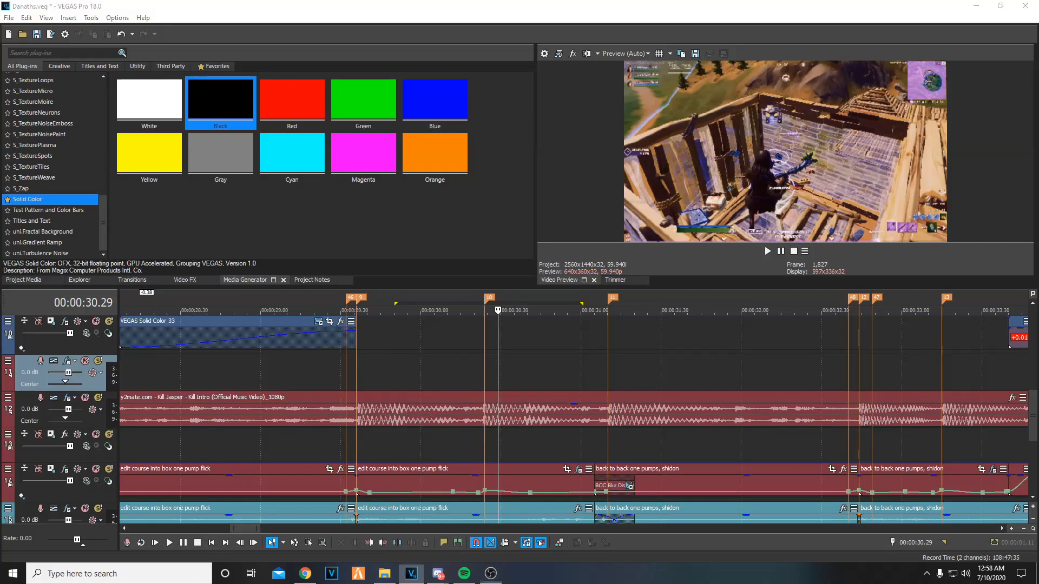